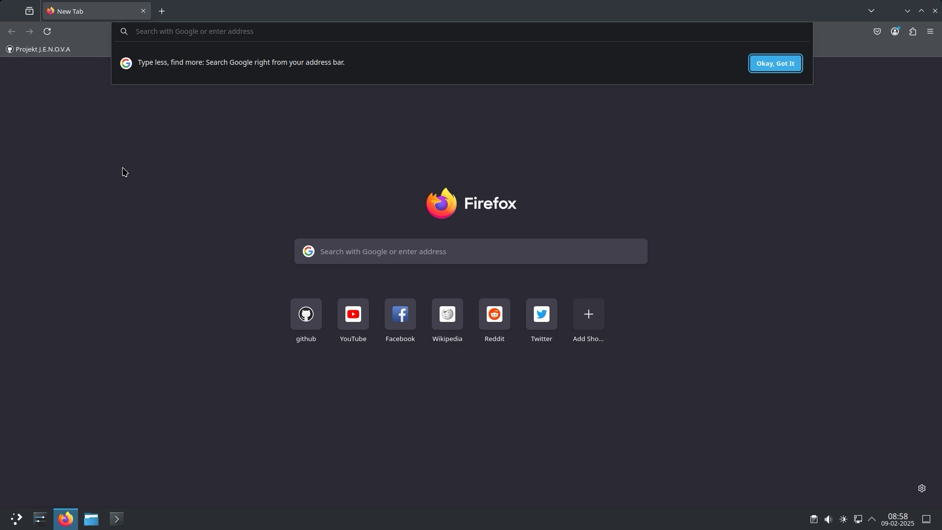
From the Projekt J.E.N.O.V.A repository's 0.3.6.0 Alpha release, download the Linux64 editor, engine and framework files
left_click(62, 50)
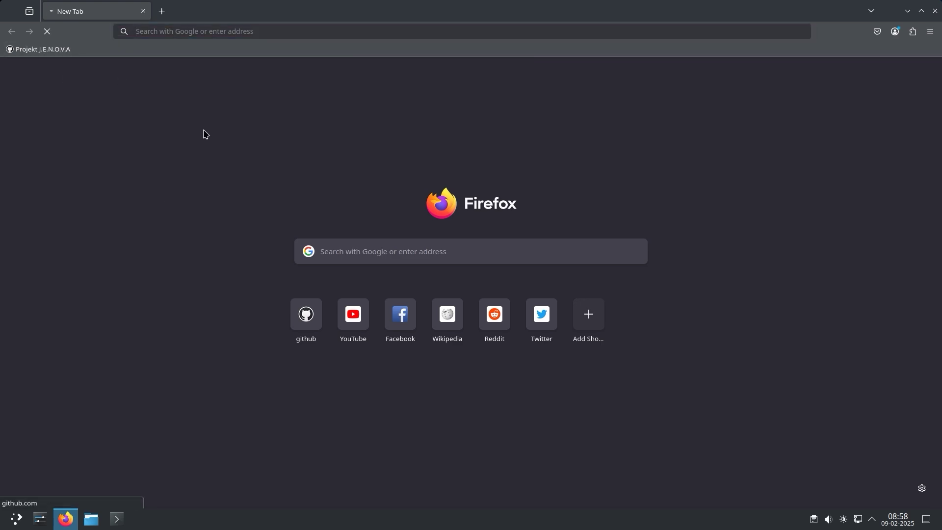
scroll(142, 338, "down", 3)
scroll(142, 339, "up", 3)
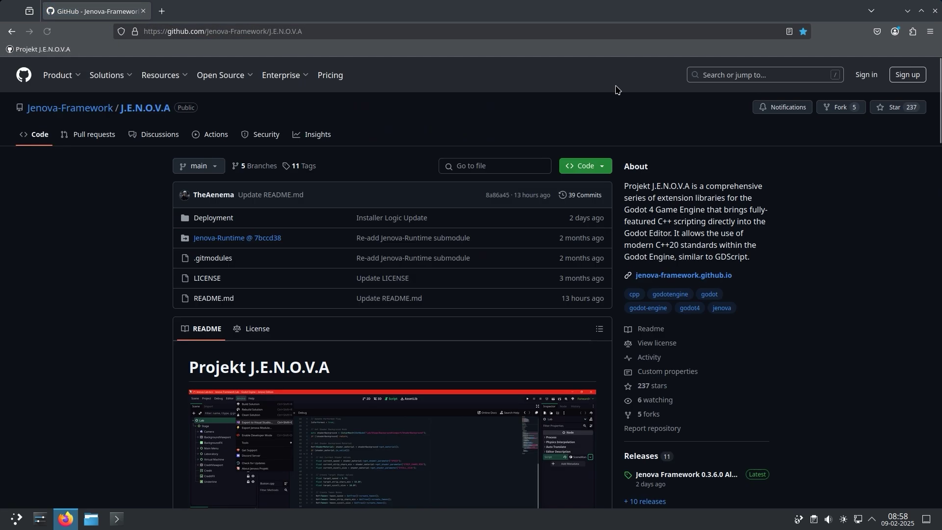
key("ctrl+l")
scroll(837, 346, "down", 4)
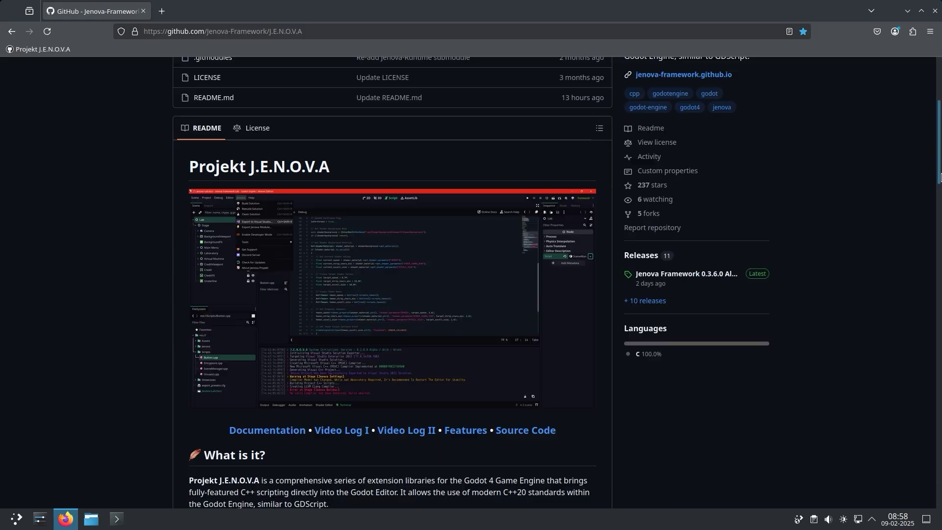
scroll(785, 334, "up", 1)
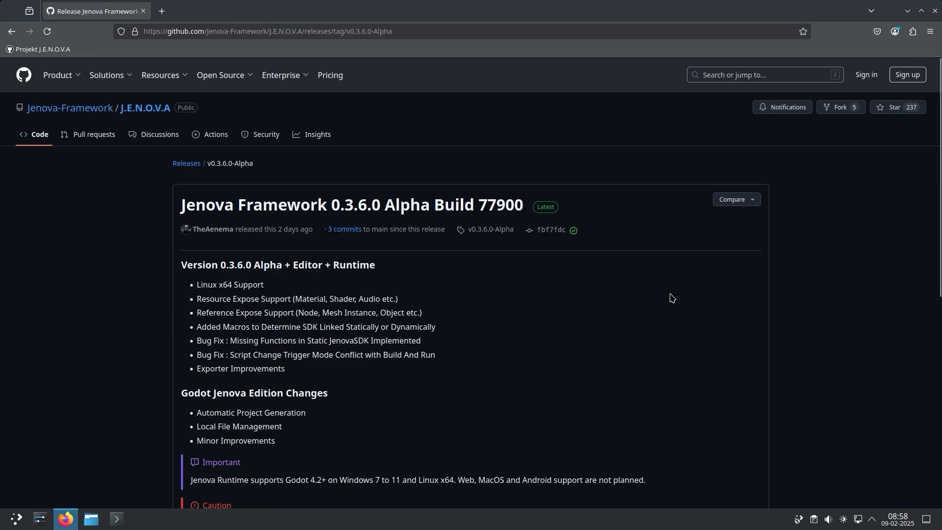
scroll(670, 297, "down", 7)
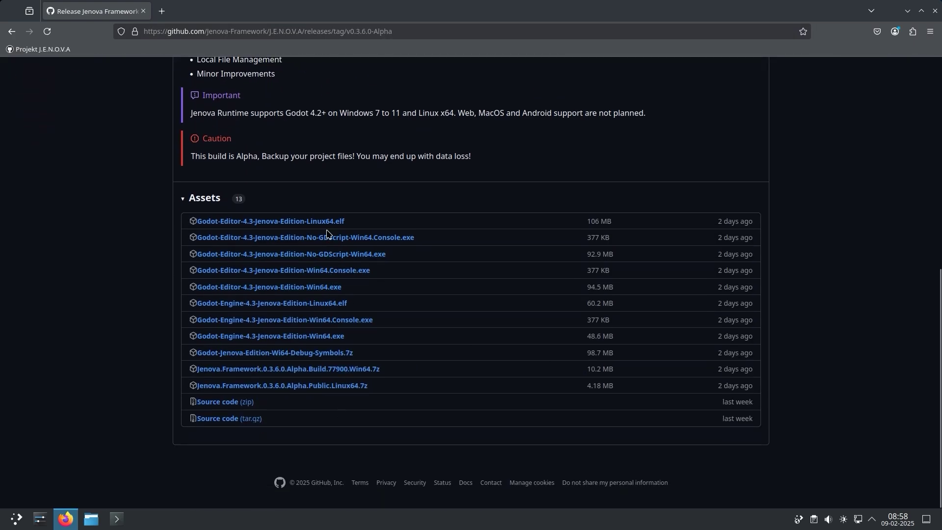
left_click(324, 223)
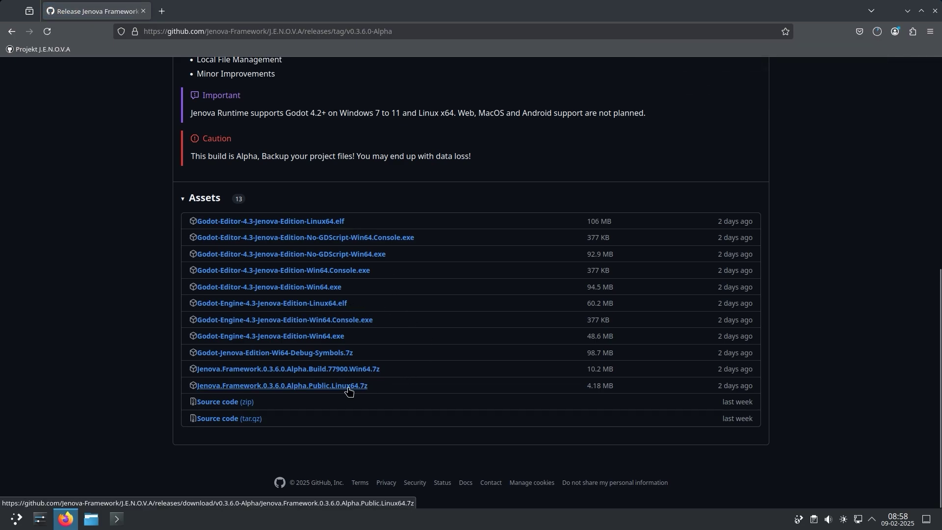
left_click(877, 32)
left_click(806, 242)
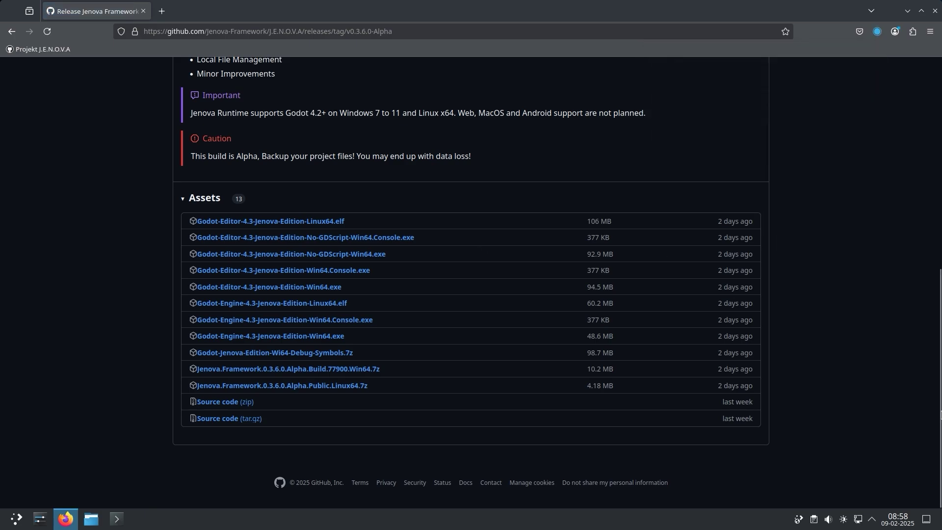
View the Linux build job details for the latest Jenova-Runtime commit's status checks
scroll(785, 246, "up", 15)
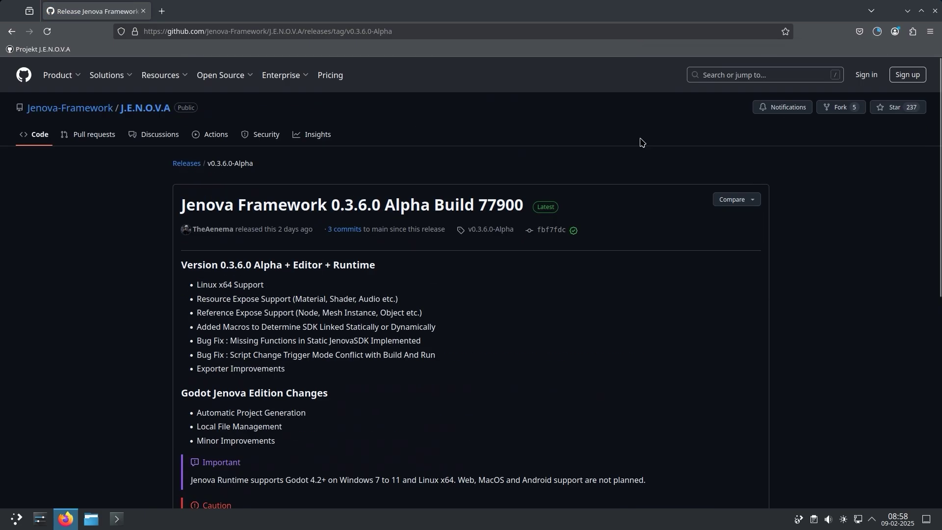
left_click(88, 112)
left_click(426, 219)
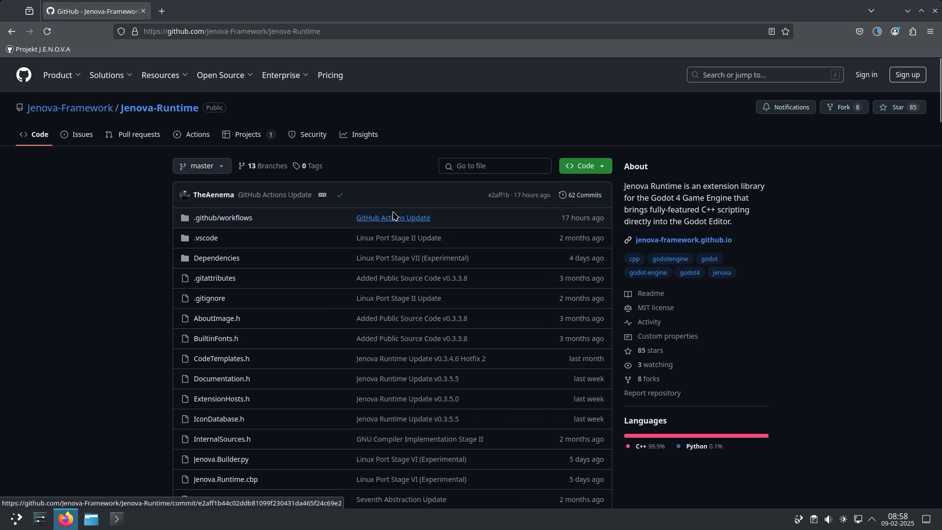
left_click(341, 197)
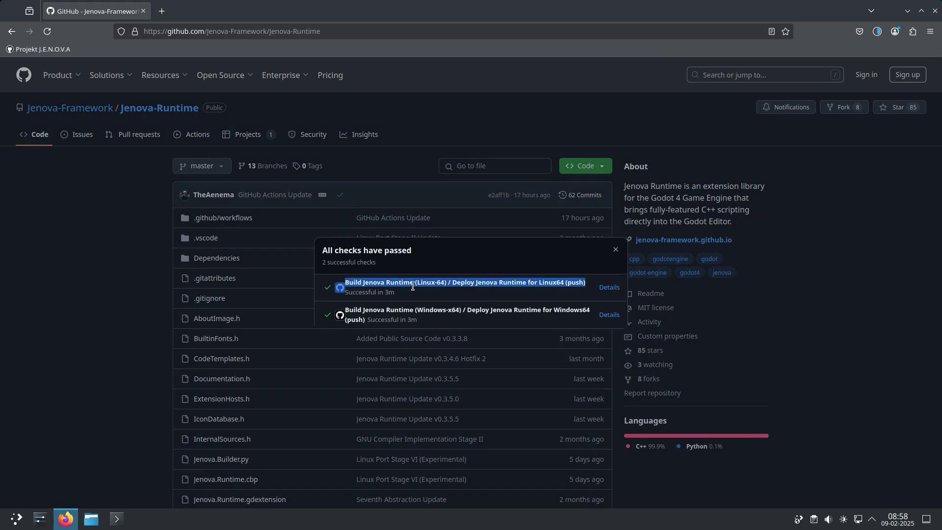
left_click(609, 288)
scroll(936, 373, "down", 2)
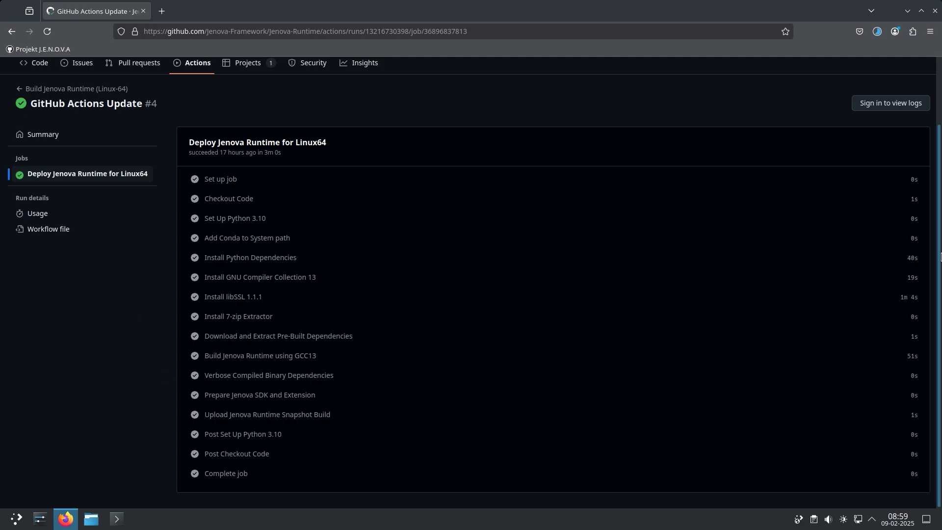
scroll(901, 180, "up", 3)
Show the downloaded framework archive in its Downloads folder and minimise the browser
left_click(878, 32)
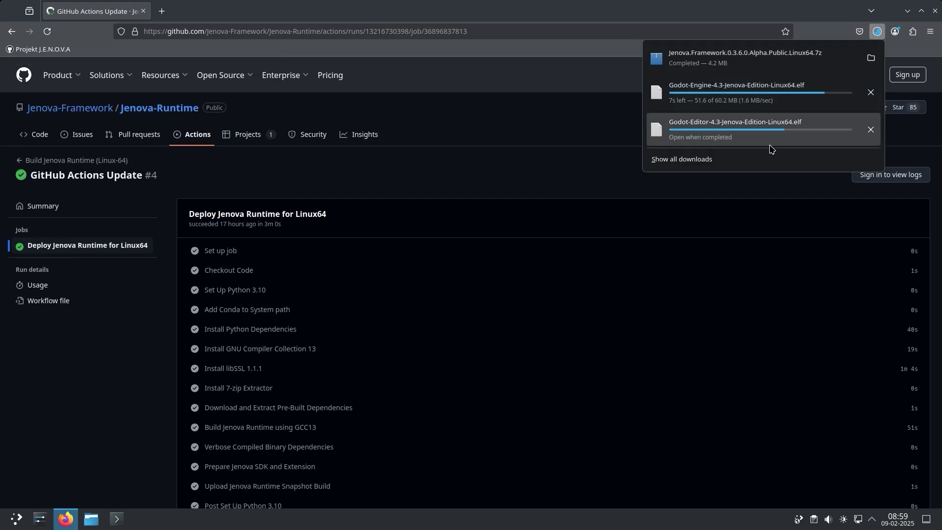
left_click(765, 154)
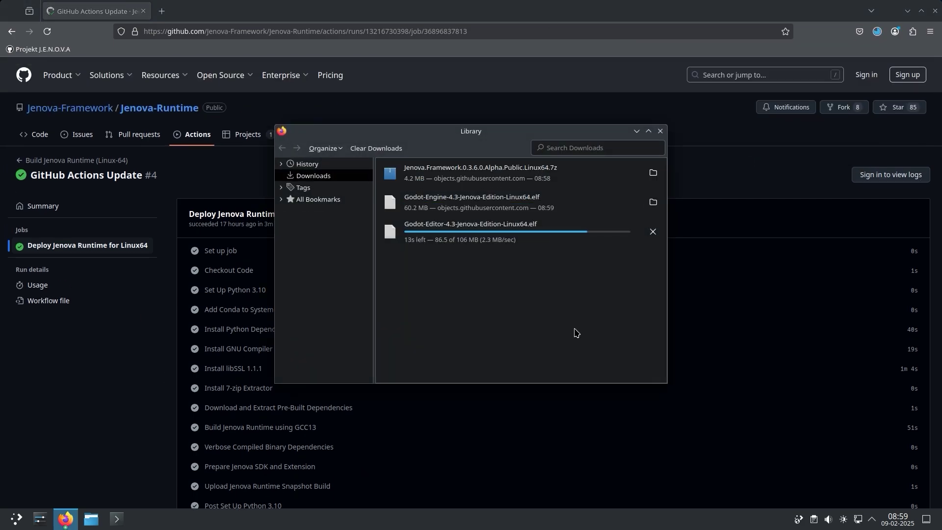
left_click(631, 184)
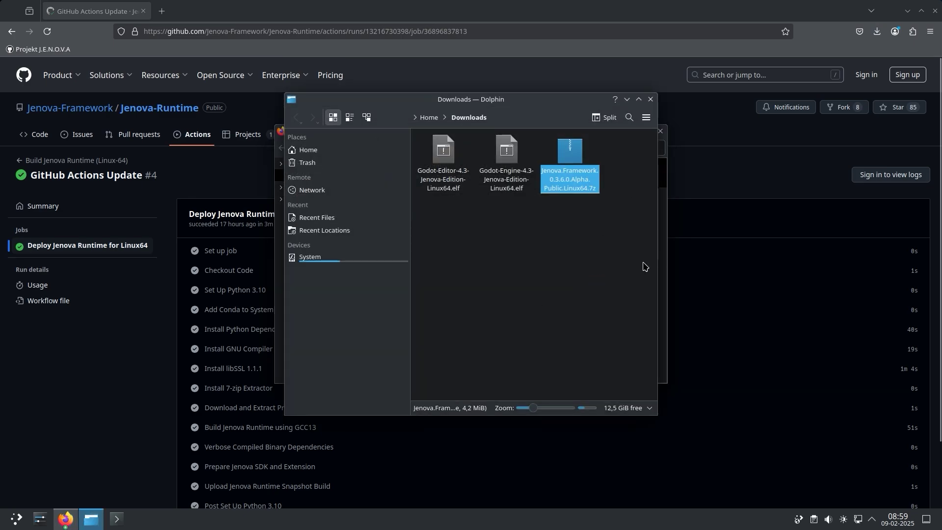
left_click_drag(659, 266, 825, 272)
left_click_drag(677, 99, 614, 142)
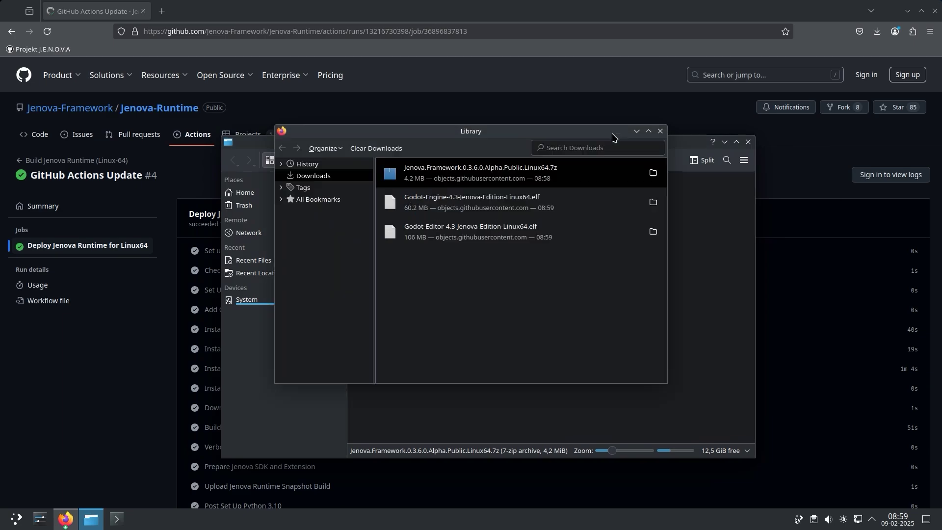
left_click(30, 49)
left_click(66, 516)
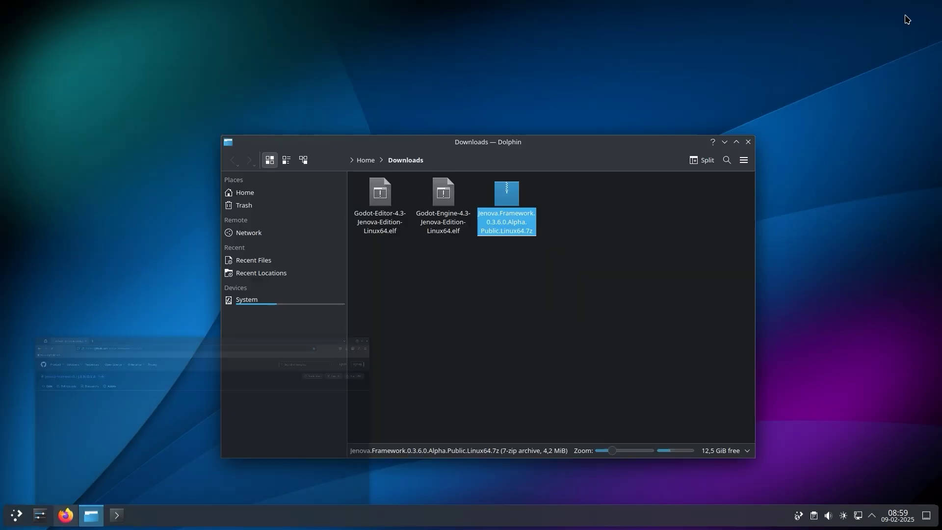
left_click(407, 234)
Create a new desktop folder named 'Jenova'
right_click(120, 91)
left_click(282, 131)
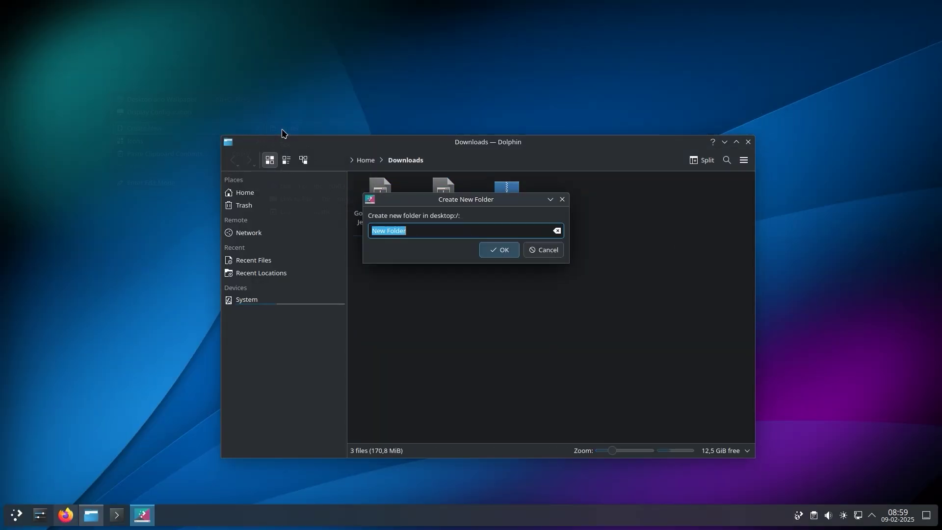
type("Jenova")
key("Return")
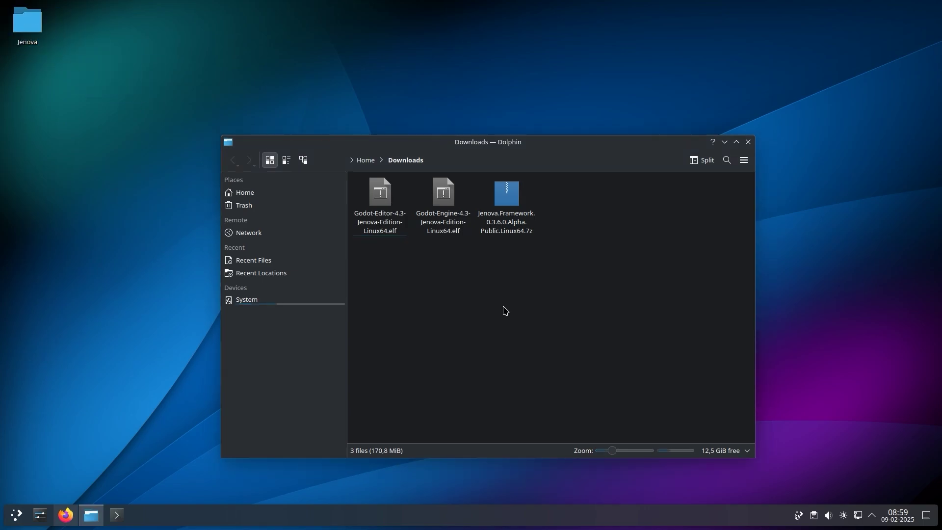
Move the three downloaded files into Jenova and launch the Godot-Editor Linux64 executable
left_click_drag(534, 313, 376, 188)
double_click(27, 24)
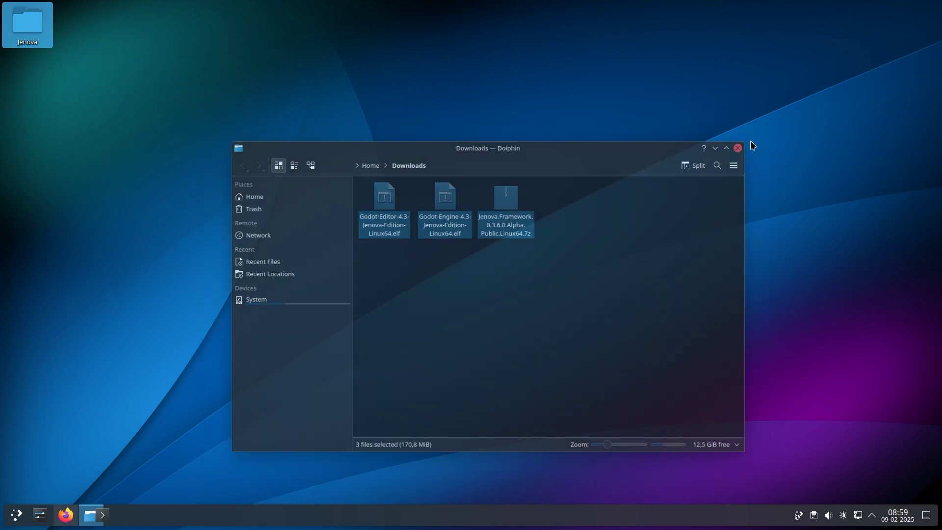
key("ctrl+v")
right_click(494, 204)
left_click_drag(546, 270, 324, 169)
left_click(590, 293)
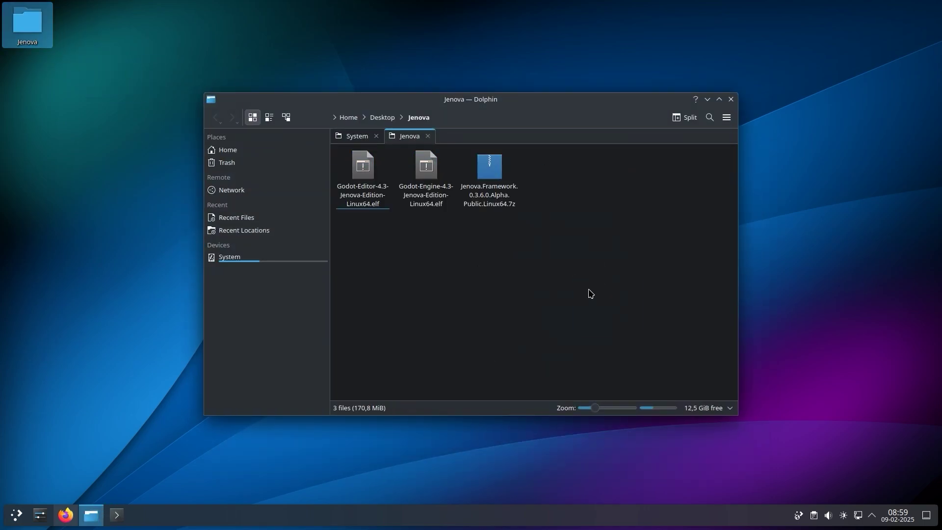
left_click_drag(610, 113, 611, 114)
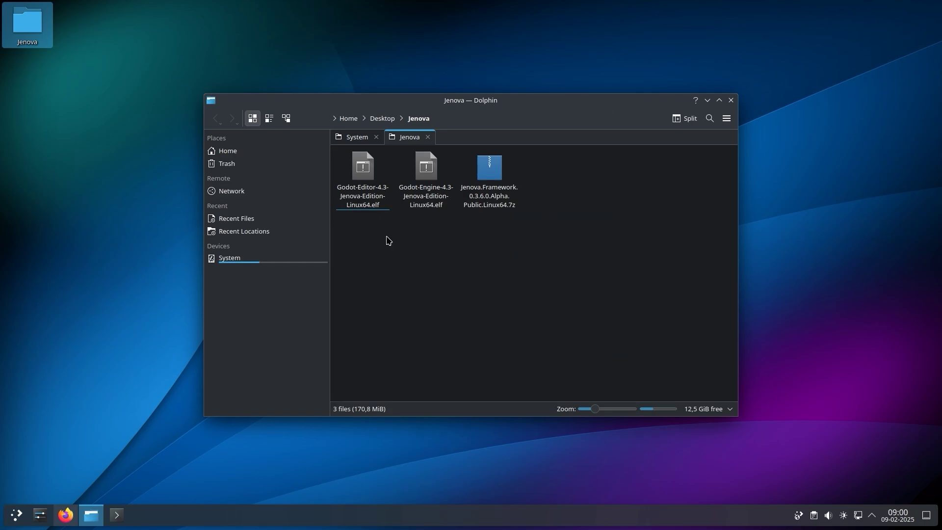
left_click(376, 202)
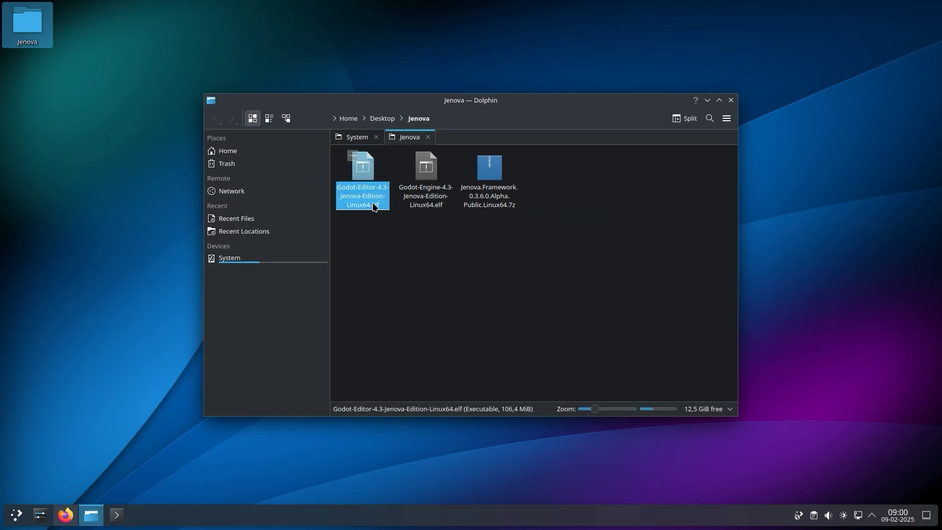
double_click(373, 206)
Allow the Godot-Editor executable to run past the warning, then quit the editor once it opens
left_click(462, 261)
left_click(516, 277)
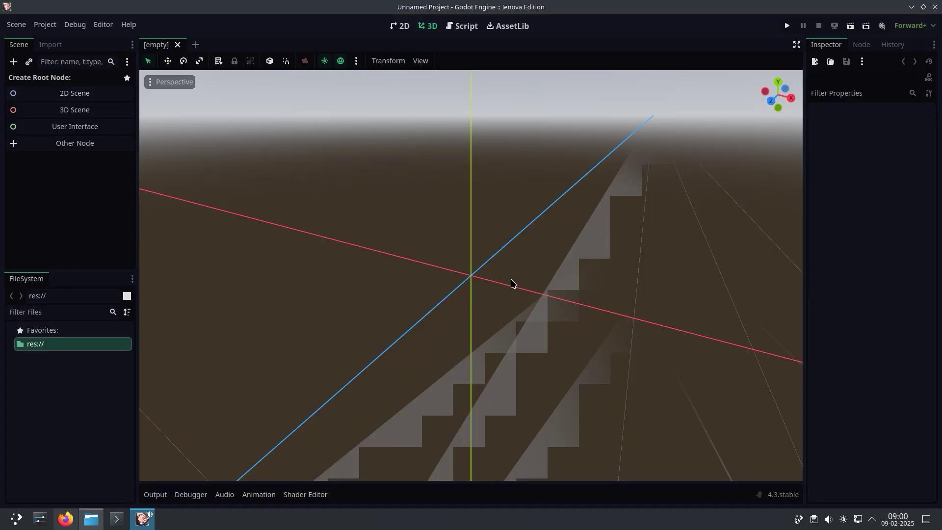
left_click(935, 7)
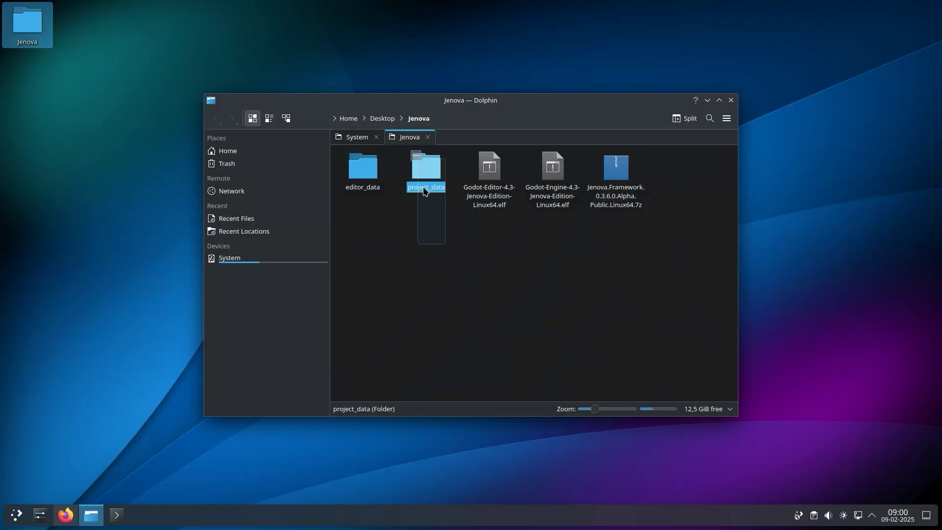
Extract the Jenova folder from the Jenova.Framework .7z into project_data, then return to the Jenova folder
double_click(613, 173)
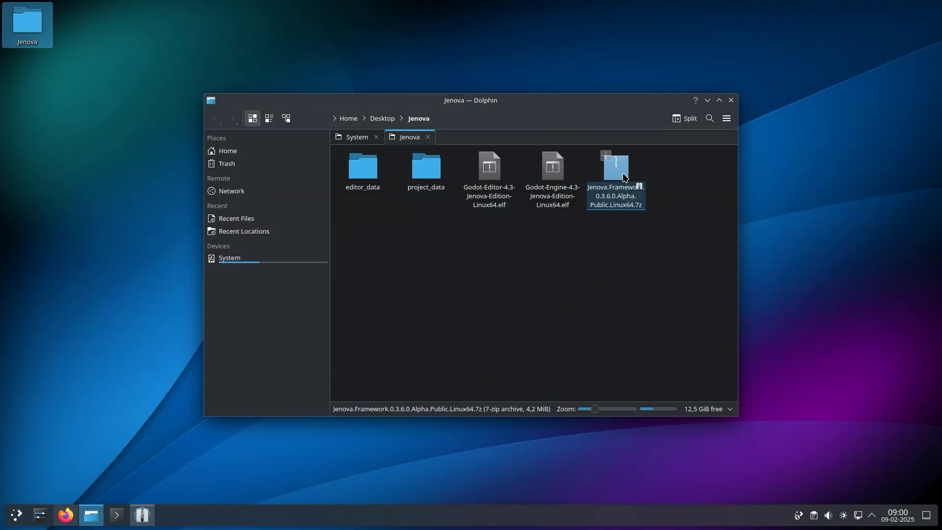
double_click(426, 166)
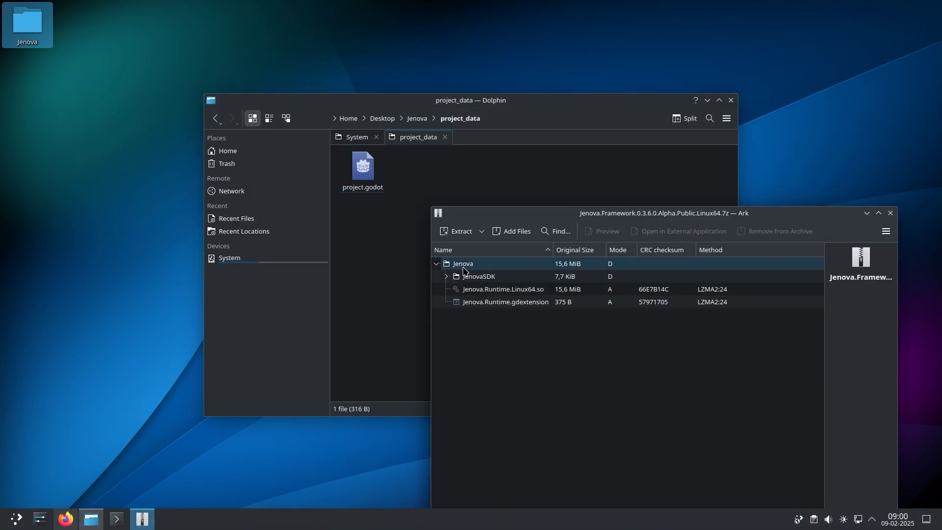
left_click_drag(464, 270, 396, 255)
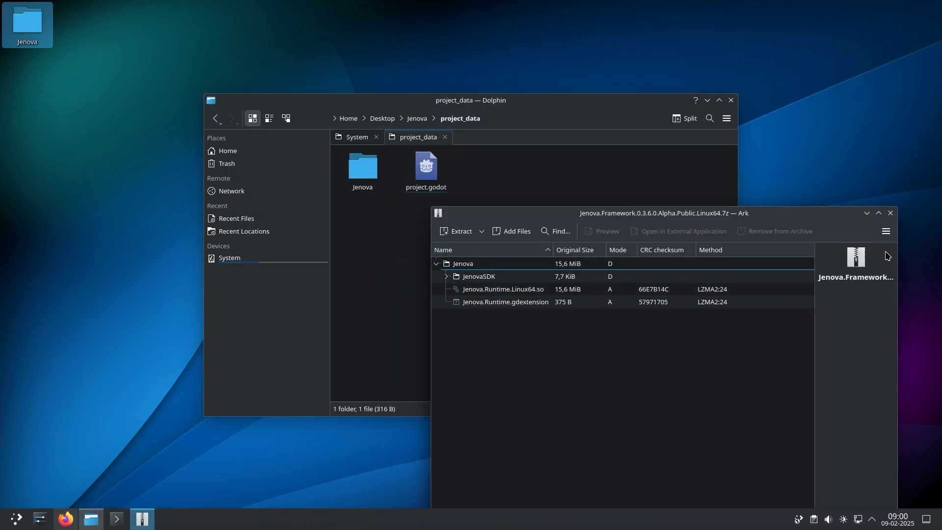
left_click(891, 213)
key("alt+Left")
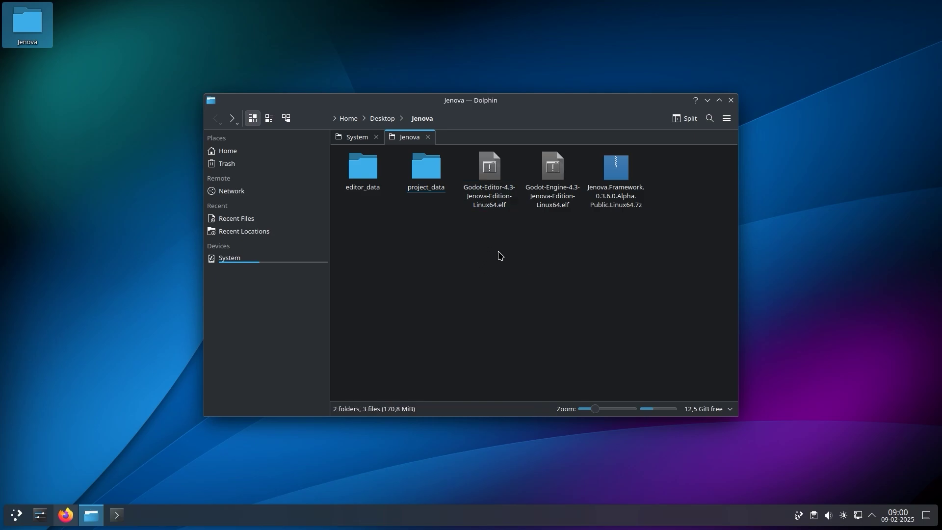
left_click(492, 211)
Open a terminal in Jenova and run the Godot-Editor executable with --rendering-driver opengl3
right_click(485, 261)
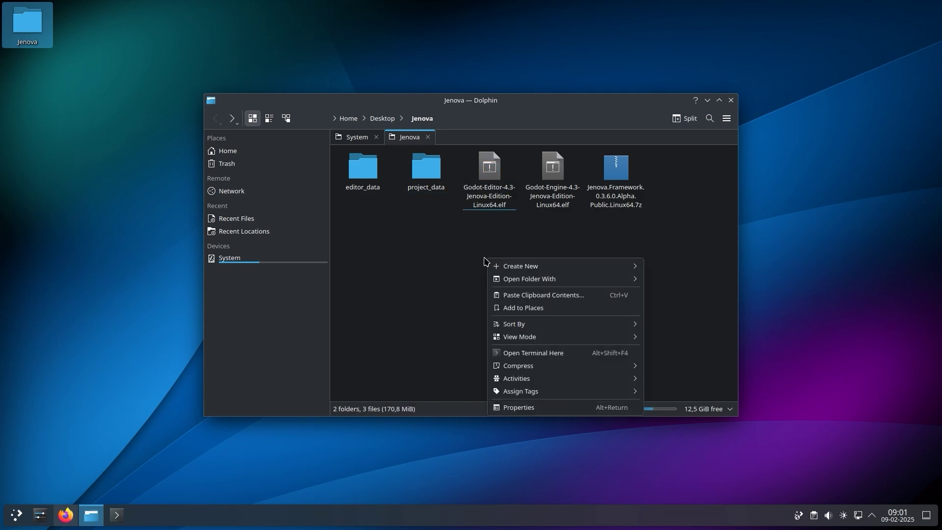
left_click(552, 352)
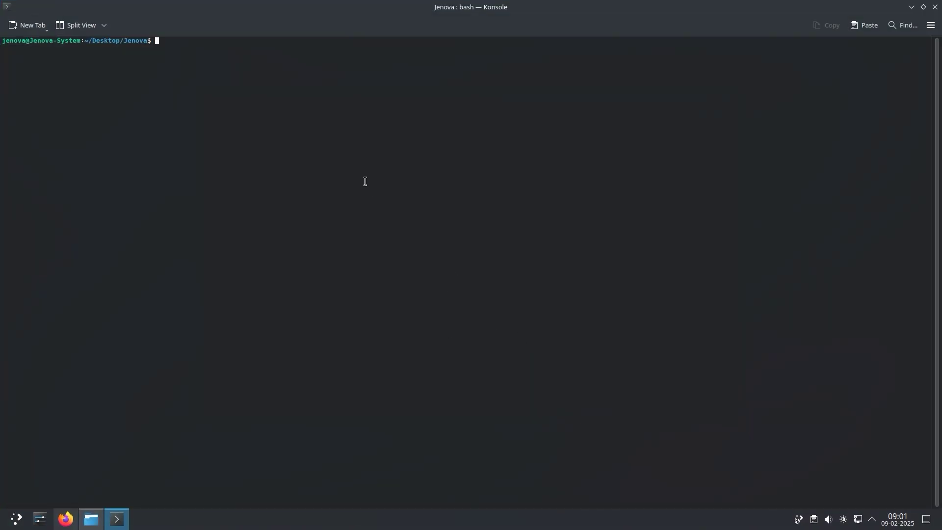
right_click(364, 179)
left_click(392, 202)
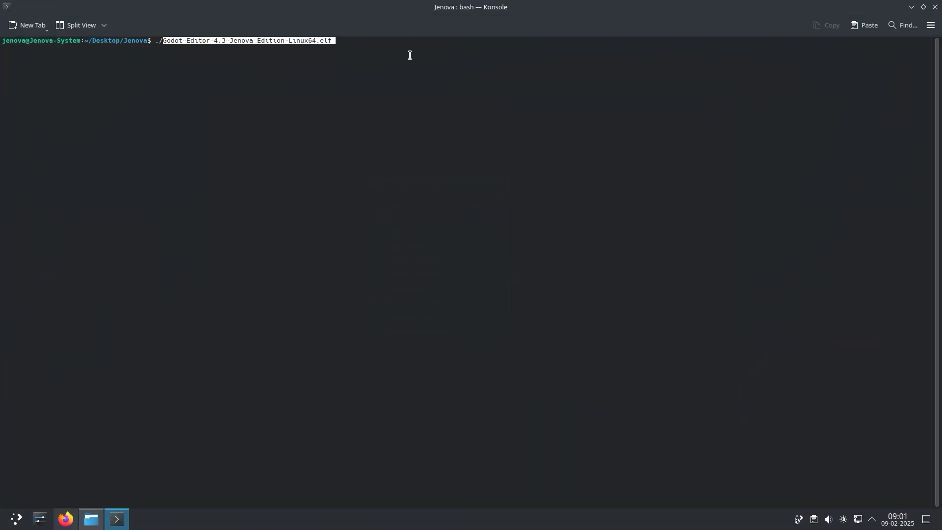
key("End")
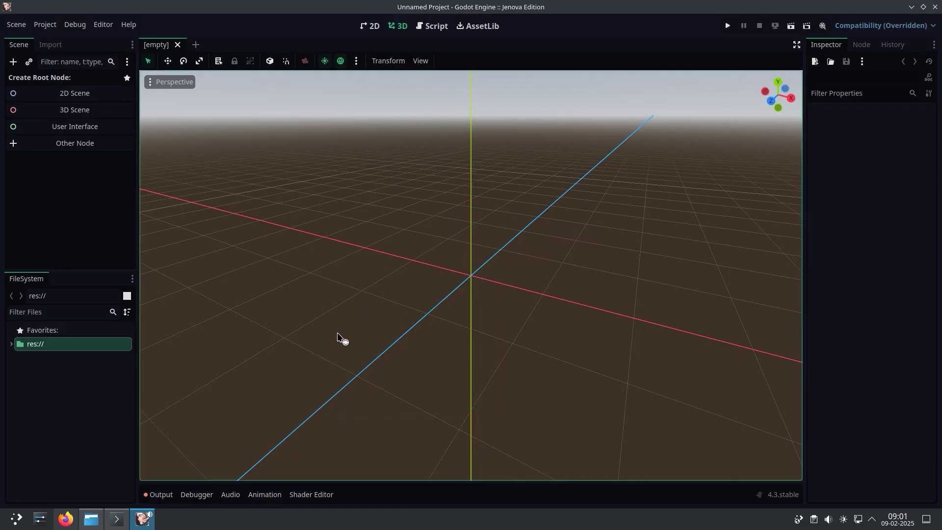
Select the red error lines reporting that libssl.so.1.1 is missing
left_click(117, 520)
left_click_drag(666, 133, 73, 118)
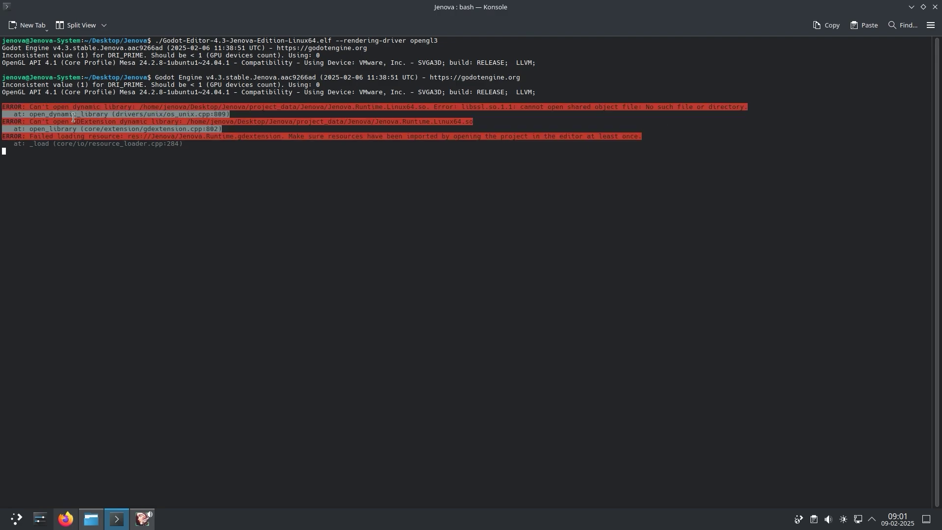
left_click_drag(750, 107, 442, 107)
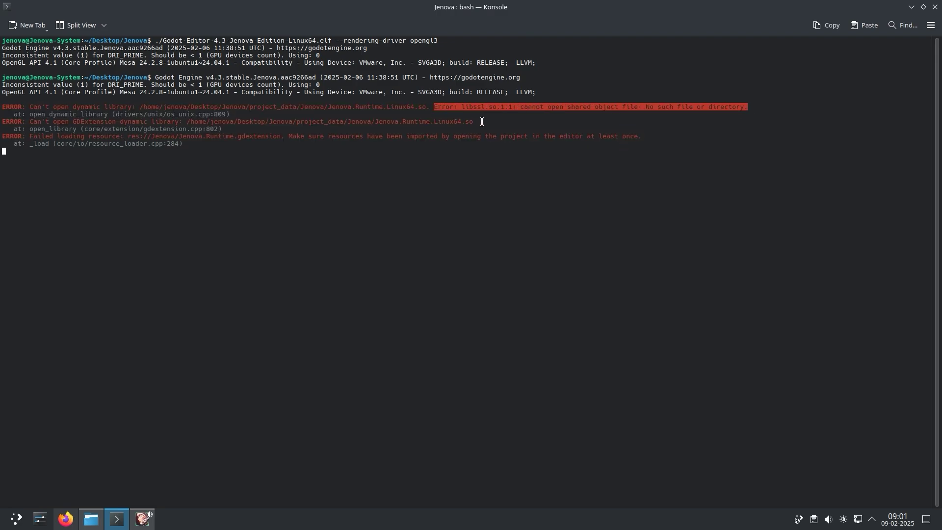
left_click(143, 520)
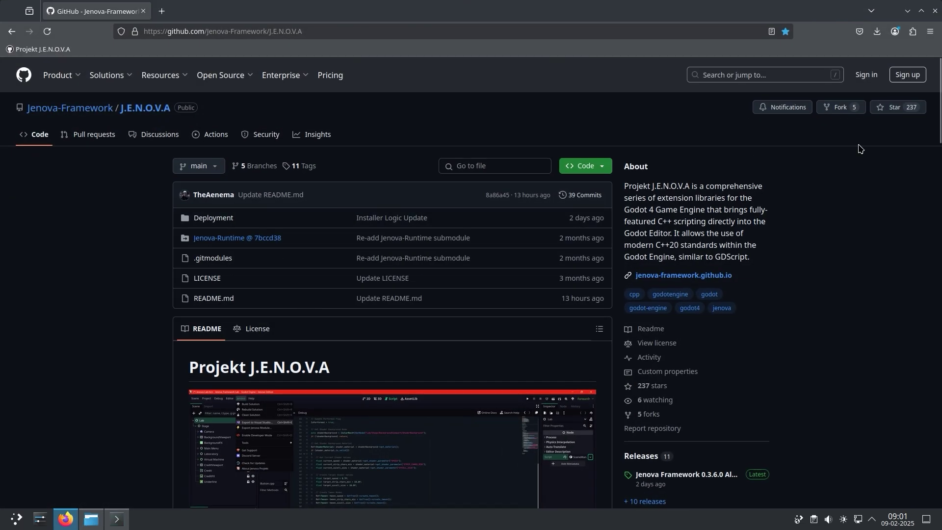
Find the Linux Shenanigans OpenSSL 1.1.1 fix on the Known Bugs page and copy its wget/dpkg commands
scroll(864, 152, "down", 6)
left_click(277, 269)
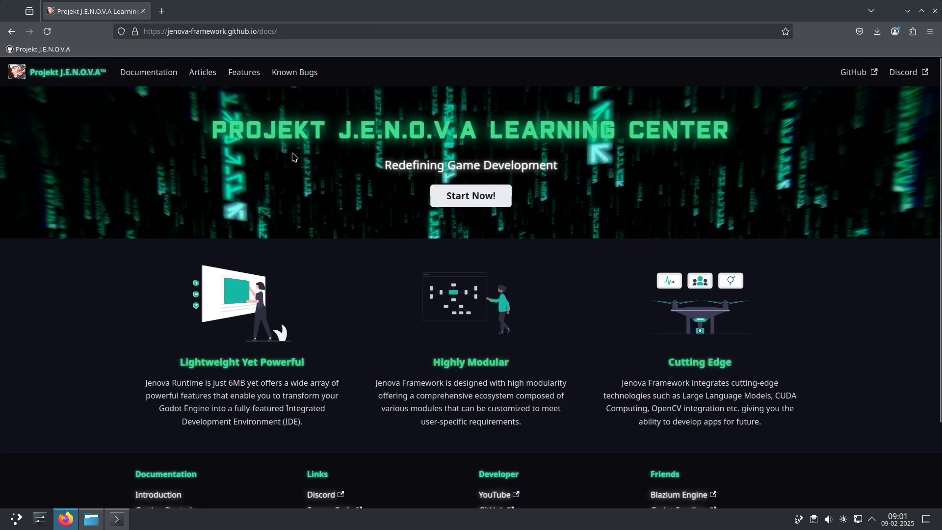
left_click(294, 72)
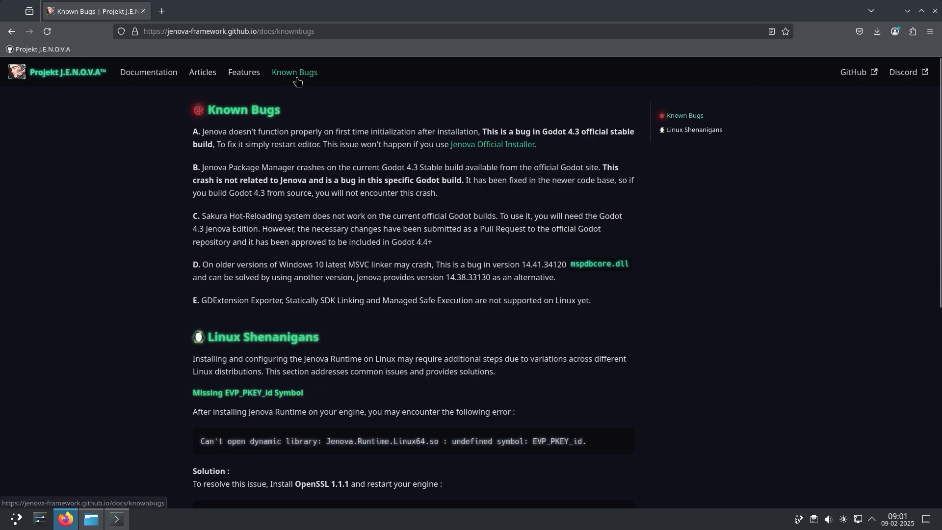
scroll(299, 98, "down", 4)
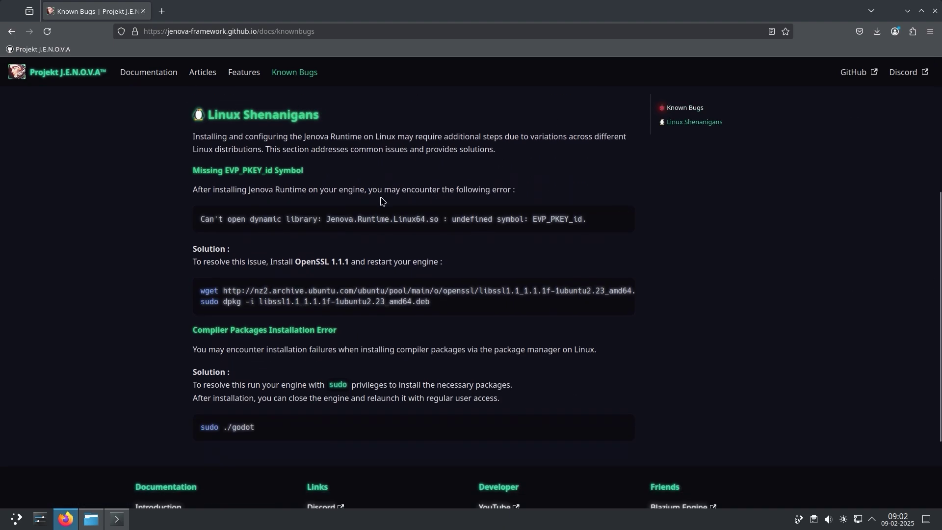
left_click_drag(595, 219, 197, 219)
left_click(458, 234)
left_click_drag(449, 306, 212, 289)
left_click(622, 292)
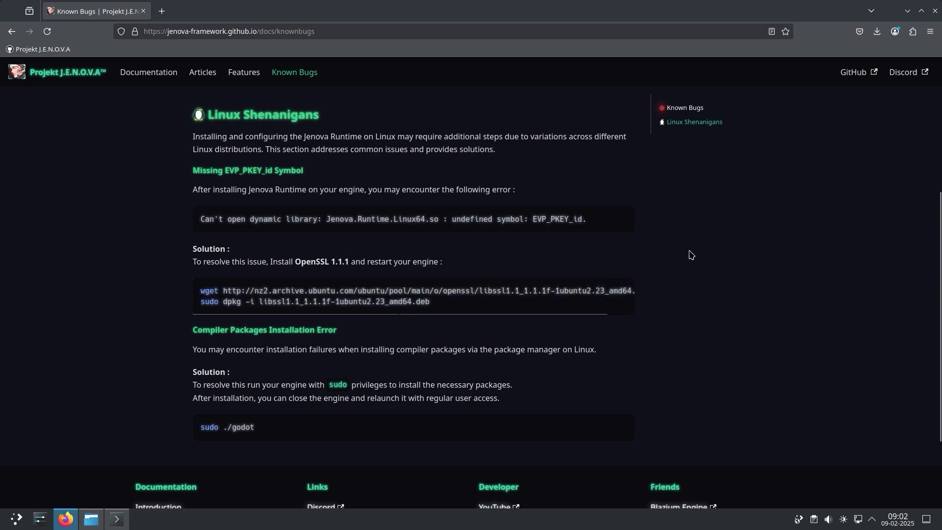
key("alt+Tab")
Paste and run the wget/dpkg commands, entering the sudo password to install libssl1.1
right_click(292, 257)
left_click(314, 282)
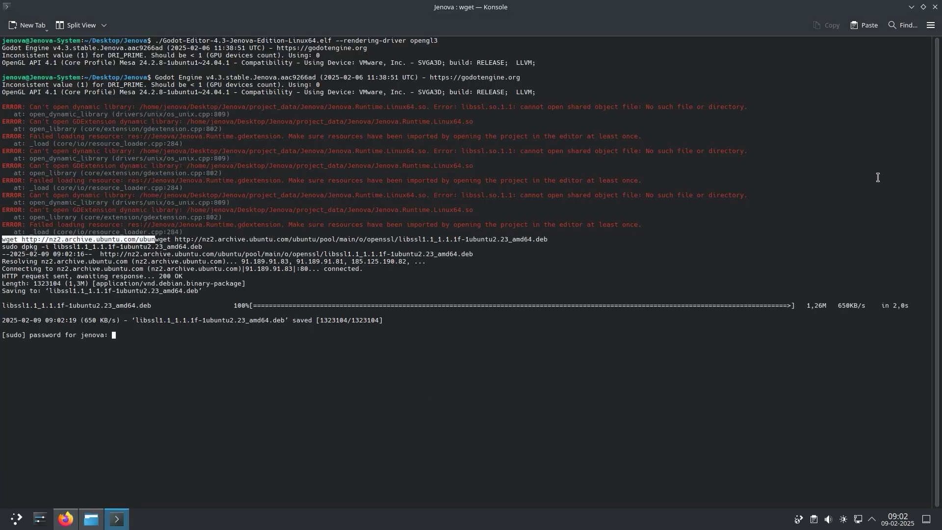
key("Return")
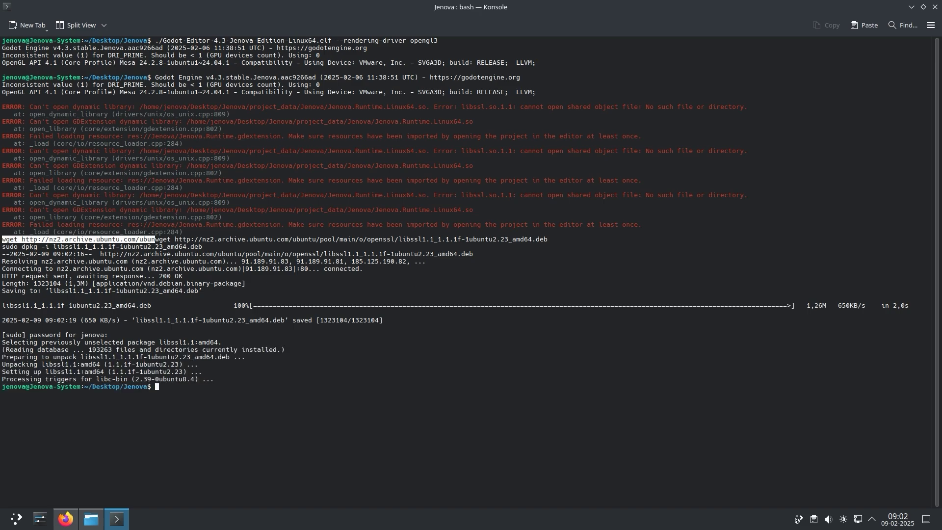
Delete the downloaded libssl1.1_1.1.1f-1ubuntu2.23_amd64.deb file with rm
right_click(198, 292)
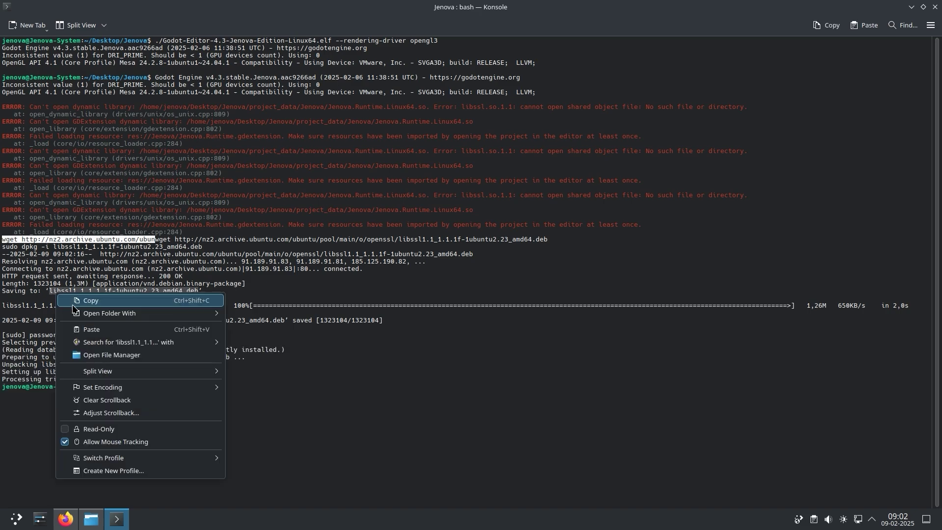
left_click(323, 402)
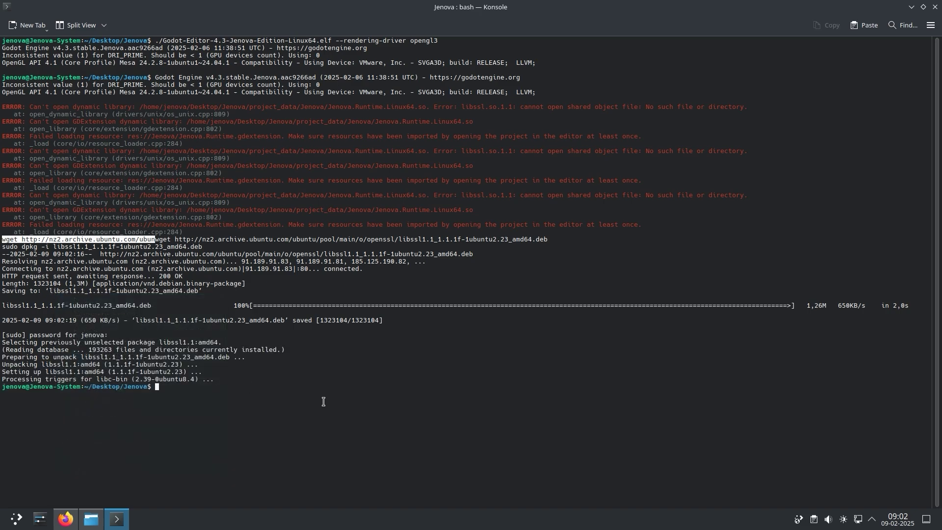
type("libssl1.1_1.1.1f-1ubuntu2.23_amd64.deb")
key("Return")
Clear the terminal and rerun the Godot editor launch command from history
type("c")
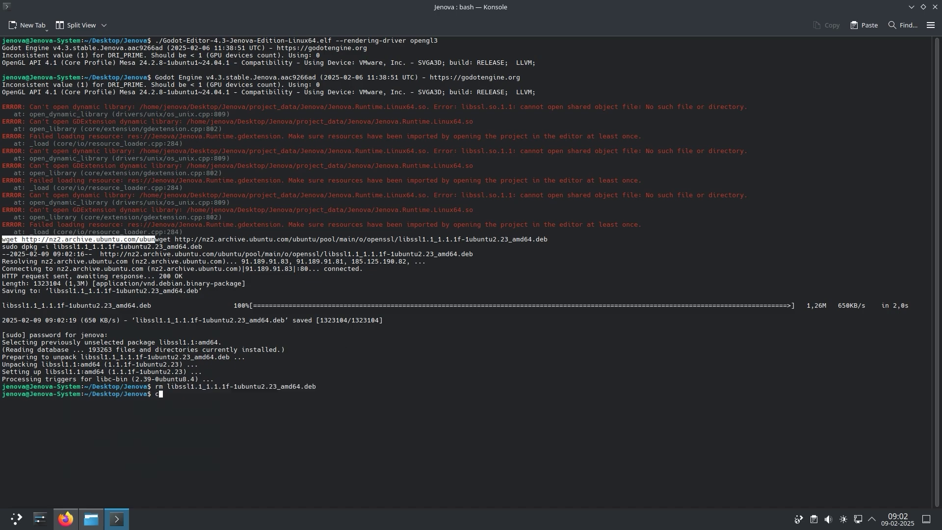
type("lear")
key("Return")
key("Up")
key("Up")
key("Up")
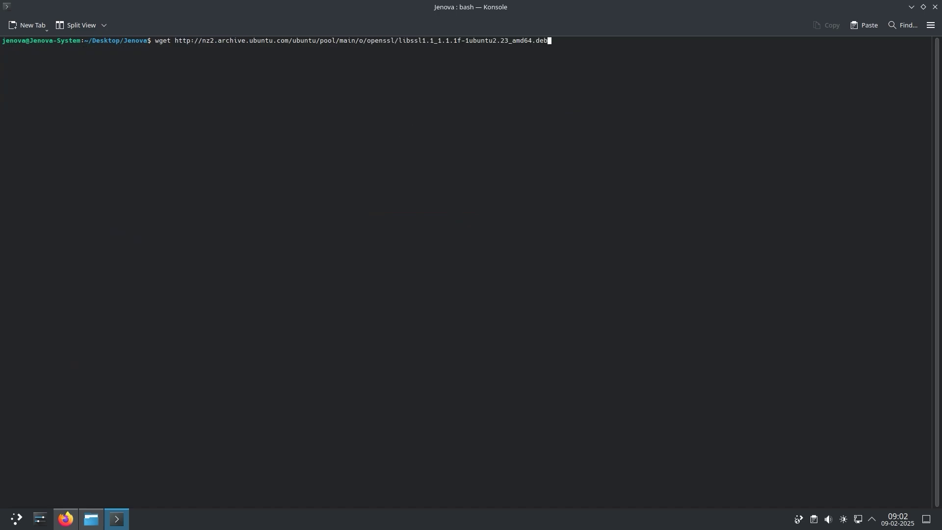
key("Up")
key("Return")
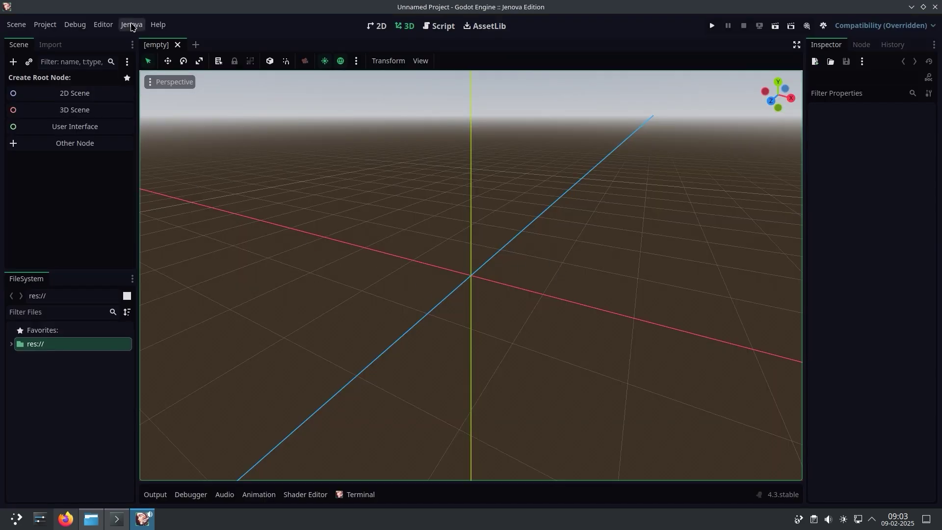
Show the Jenova terminal output panel, enlarge it and clear it
left_click(132, 24)
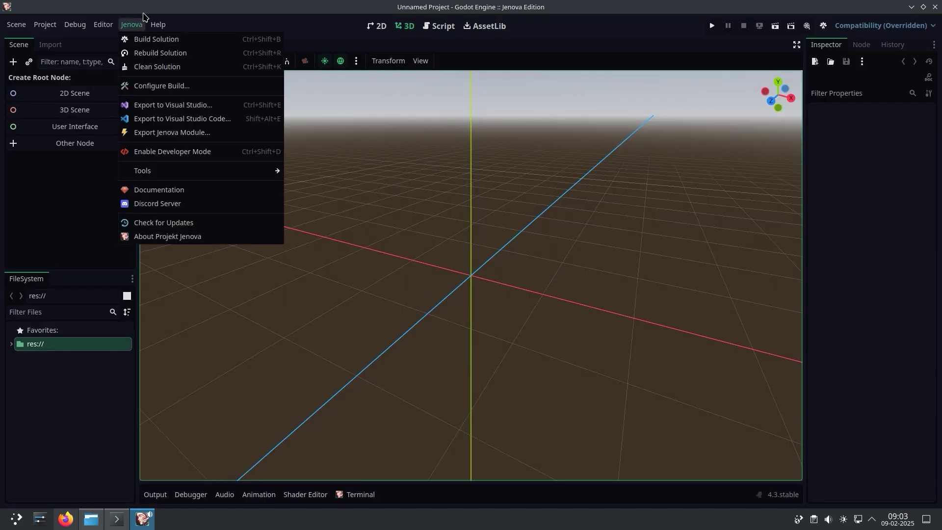
left_click(144, 17)
left_click(132, 26)
left_click(368, 442)
left_click(360, 495)
left_click_drag(476, 402, 483, 335)
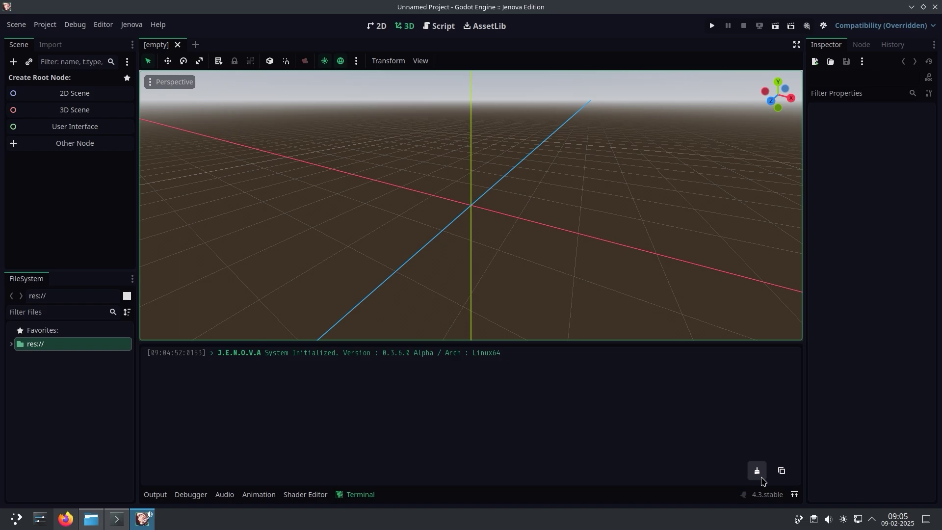
left_click(757, 471)
Try installing GNU Compiler Collection 13.3.0 from the Package Manager, then close it after it fails
left_click(132, 24)
mouse_move(220, 179)
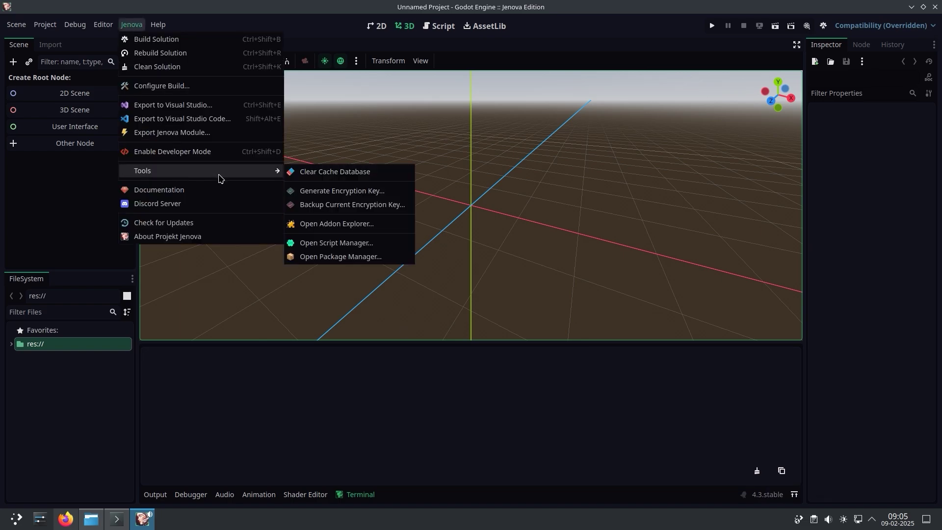
left_click(305, 258)
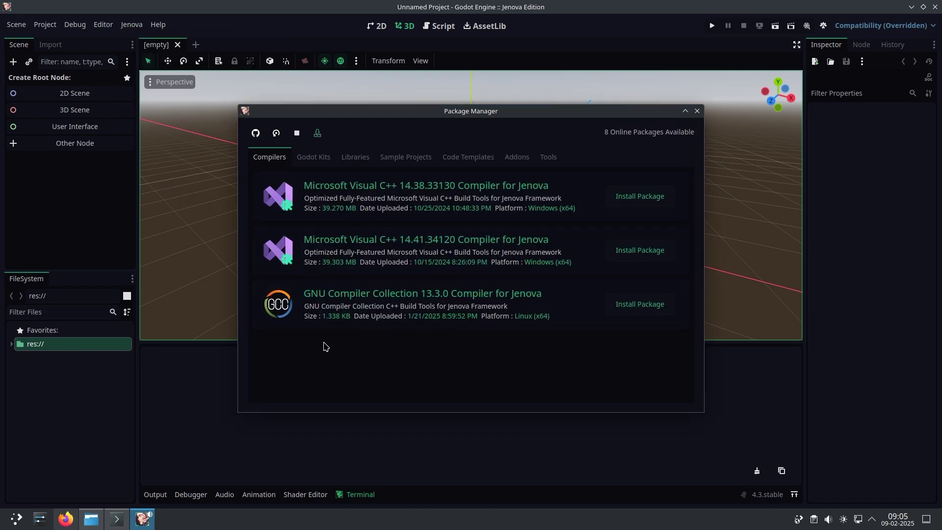
left_click(638, 310)
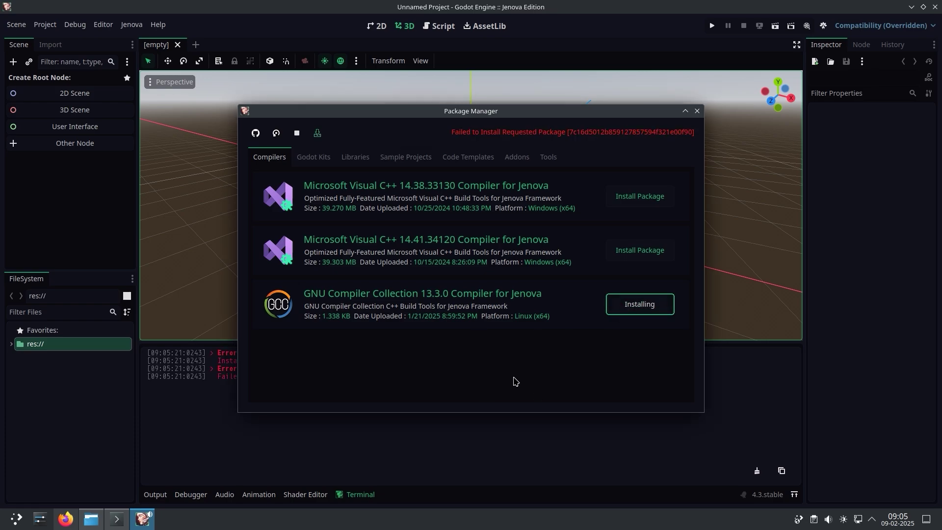
mouse_move(692, 112)
left_mouse_down()
mouse_move(915, 95)
mouse_move(679, 100)
left_mouse_up()
left_click(685, 100)
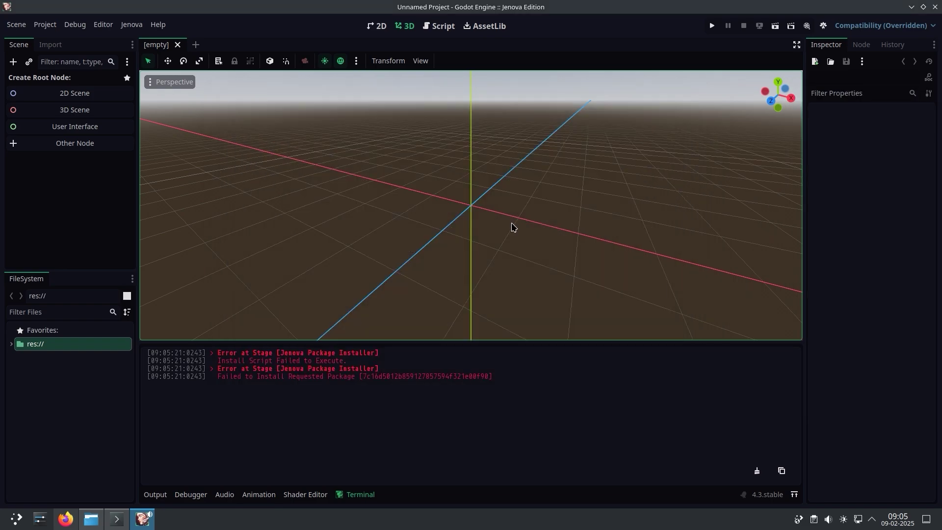
Check the Compiler Packages Installation Error section in the docs, then quit Godot
left_click(66, 519)
left_click_drag(247, 325, 355, 336)
left_click(330, 407)
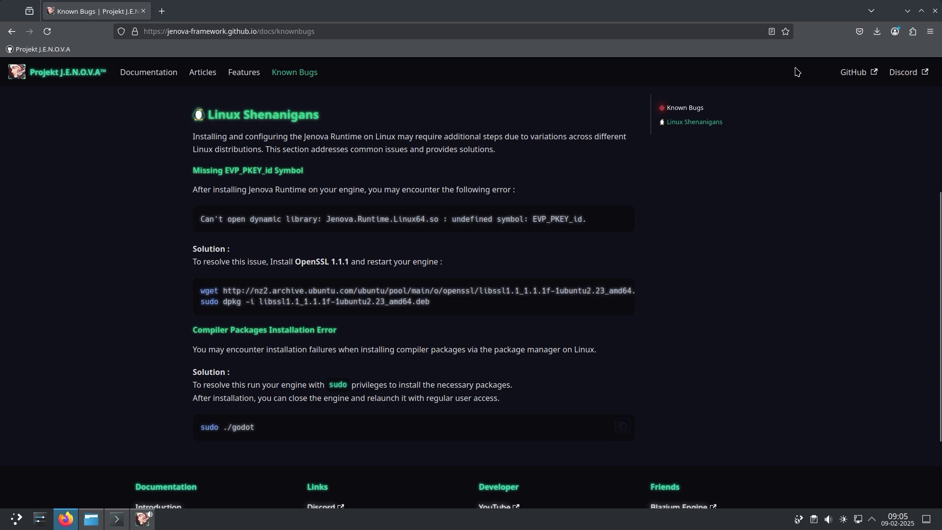
left_click(913, 9)
left_click(935, 7)
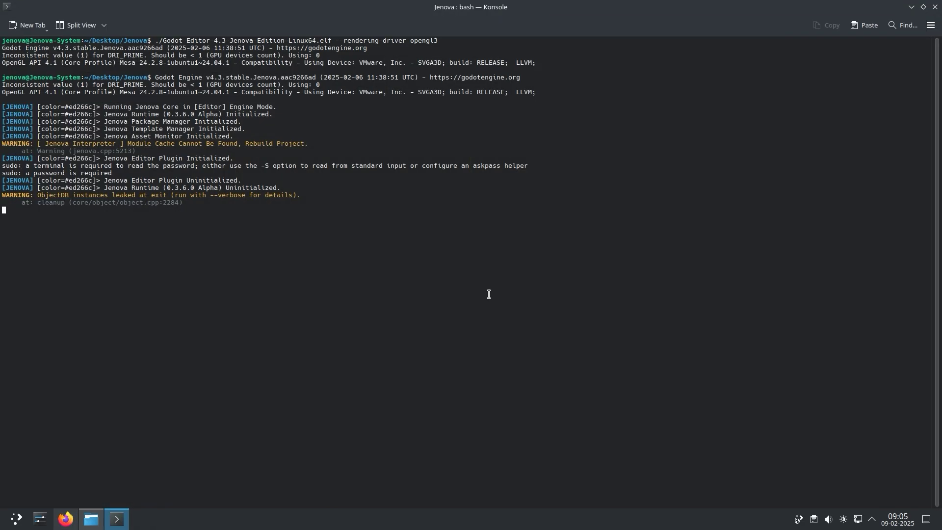
Clear Konsole and rerun the recalled Godot launch command prefixed with sudo, entering the password
key("ctrl+l")
key("Up")
key("Home")
type("sudo")
key("Return")
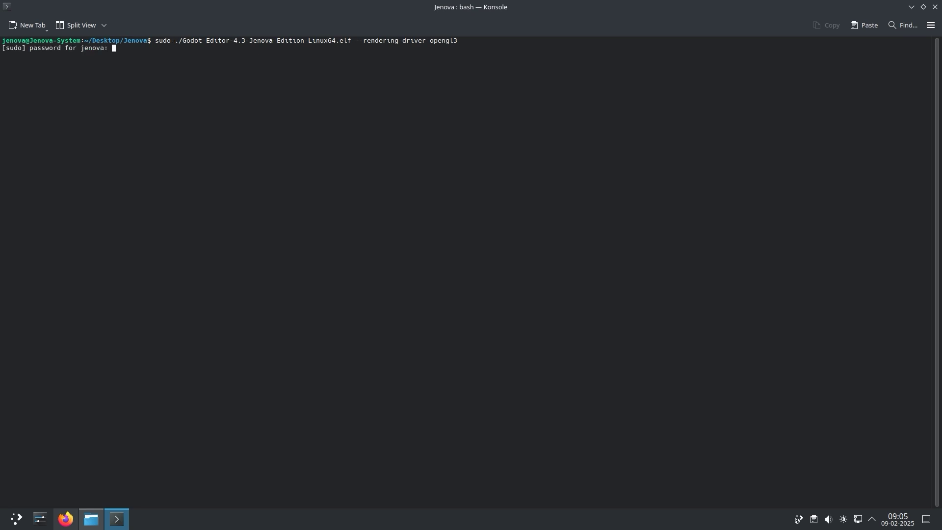
key("Return")
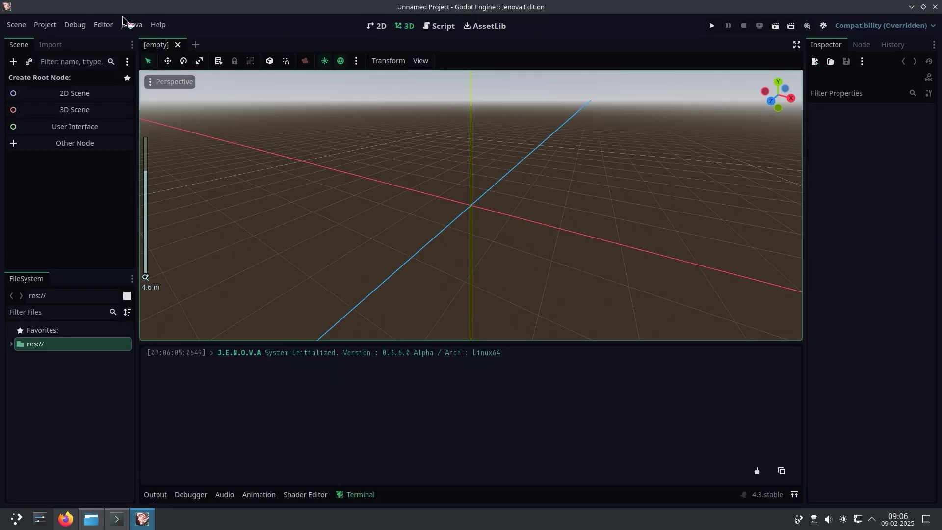
Install GNU Compiler Collection 13.3.0 via Jenova > Tools > Package Manager, watching the log until Installed
left_click(131, 24)
mouse_move(230, 171)
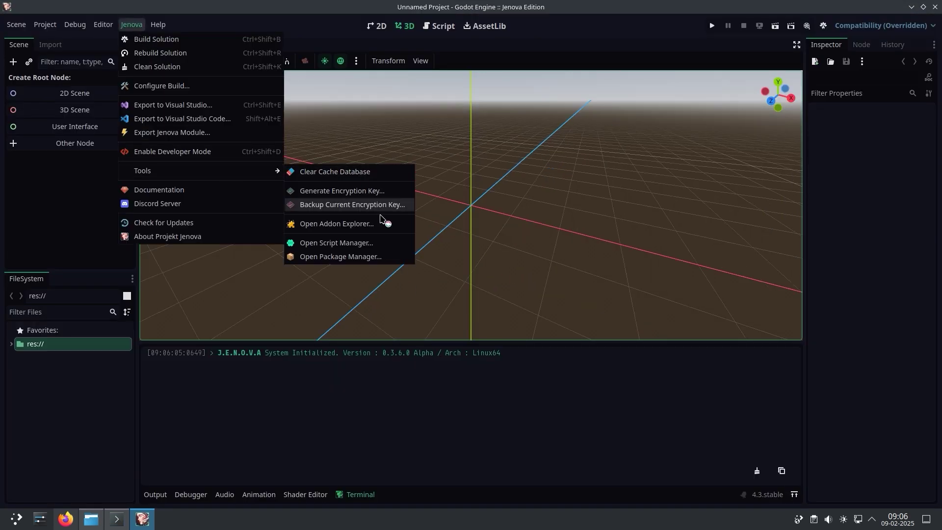
left_click(356, 257)
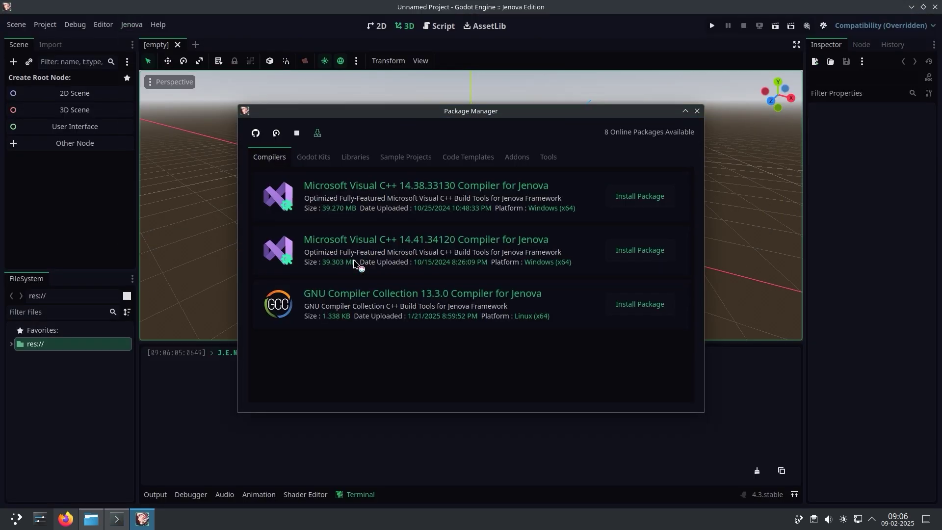
left_click(631, 310)
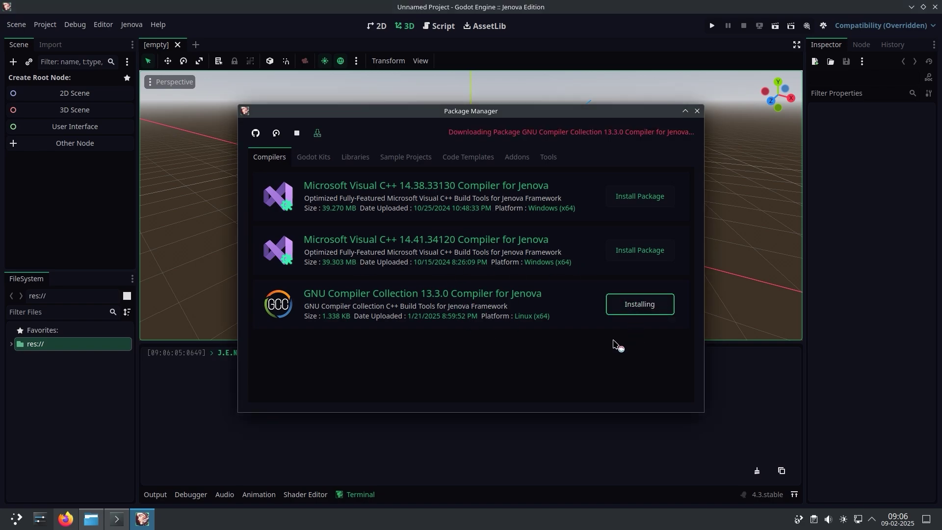
left_click_drag(504, 116, 720, 32)
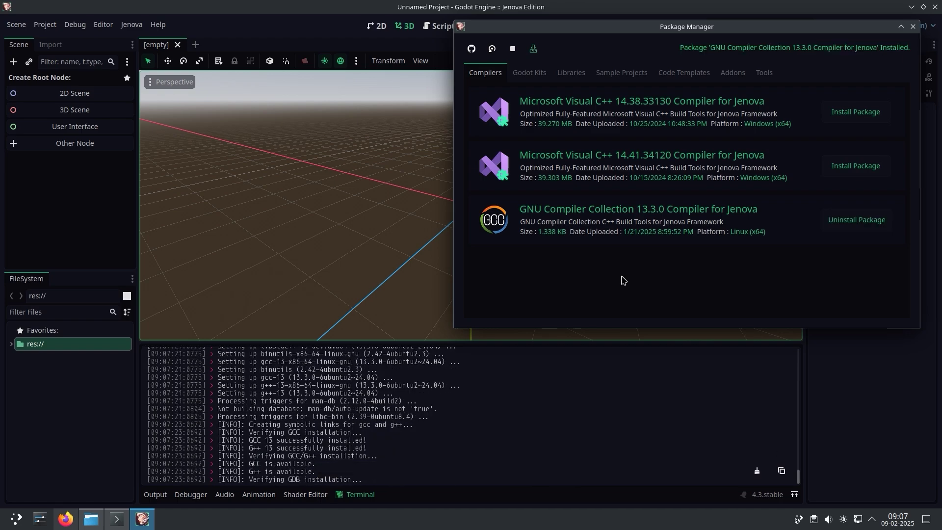
left_click_drag(791, 29, 596, 99)
left_click(718, 98)
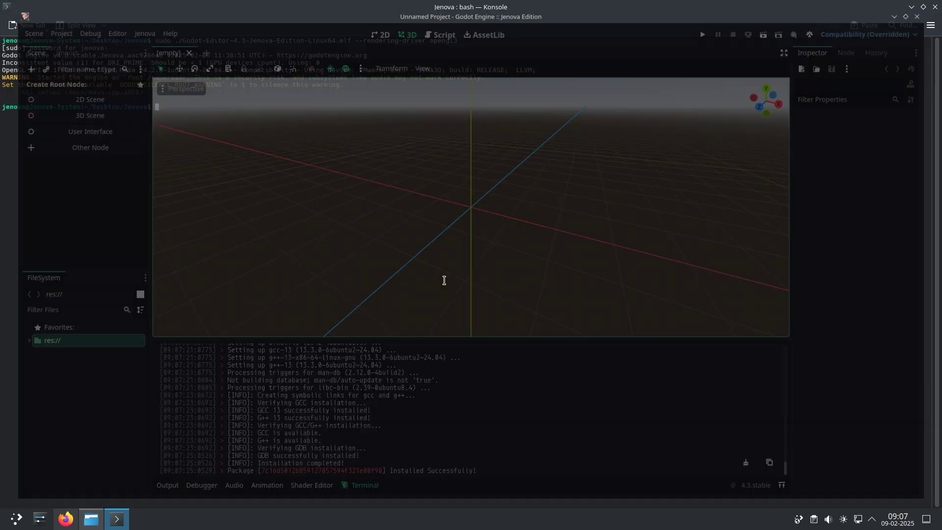
Clear the terminal and relaunch the Jenova Godot editor with opengl3 as the regular user, without sudo
type("clear")
key("Return")
key("Up")
key("Up")
key("Down")
key("Up")
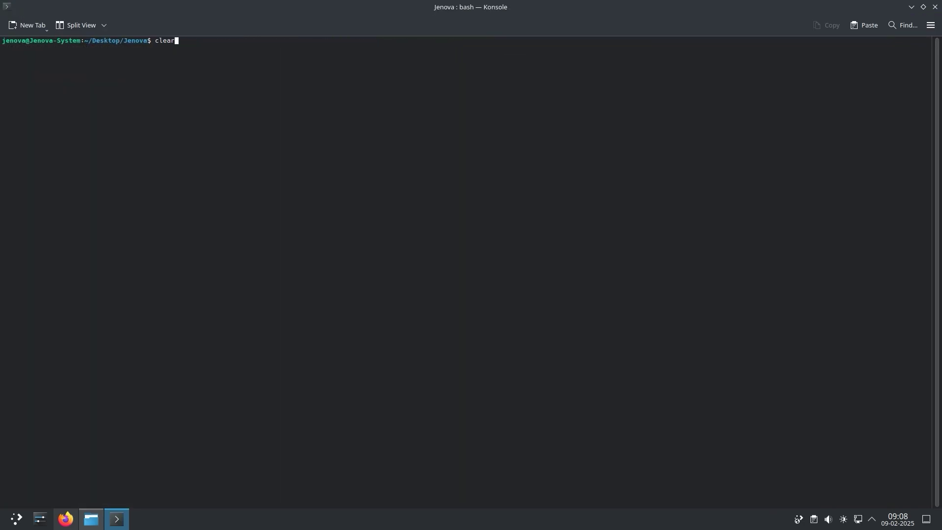
key("Up")
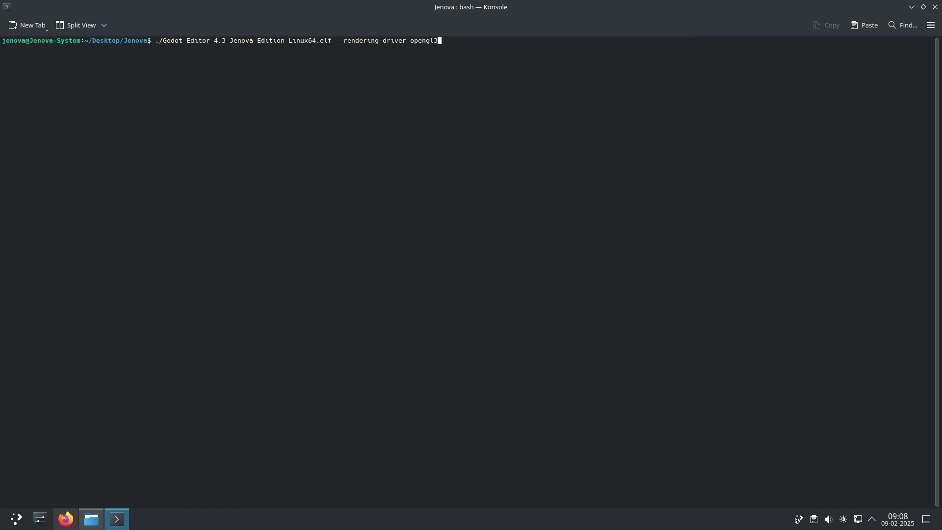
key("Return")
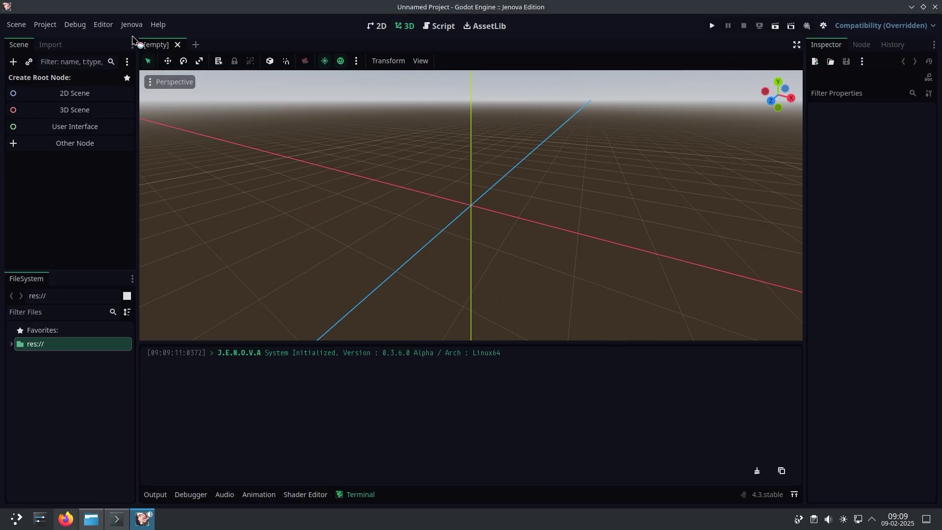
Install the Godot SDK 4.3.08 for Jenova (Linux x64) kit from the Package Manager's Godot Kits
left_click(131, 25)
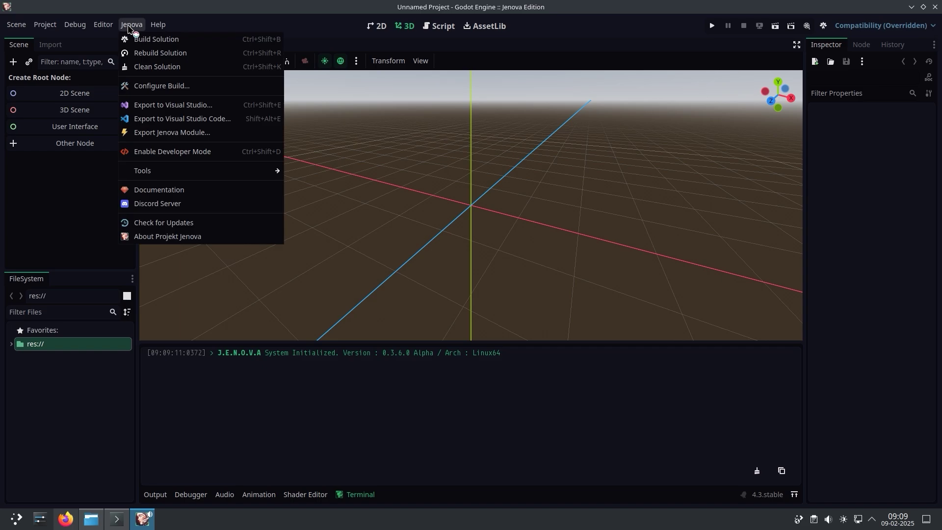
mouse_move(221, 172)
left_click(344, 256)
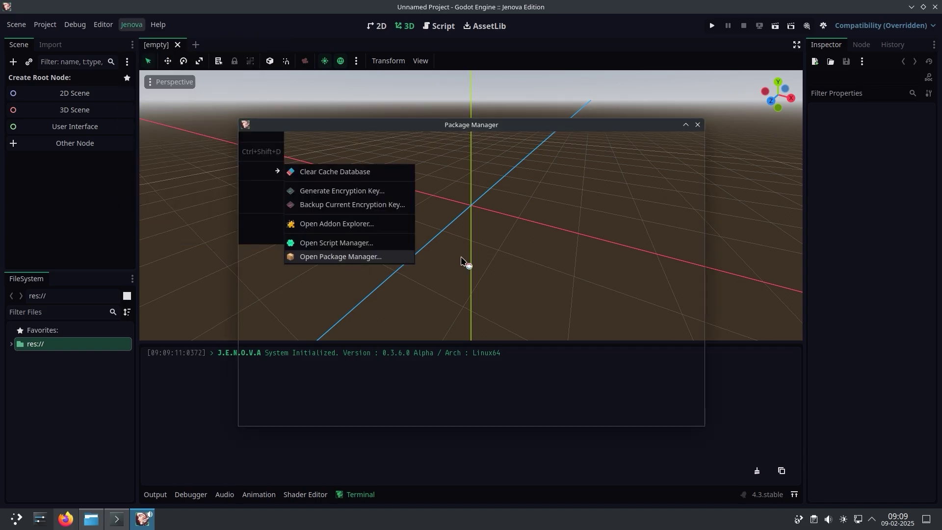
left_click(323, 158)
left_click(635, 306)
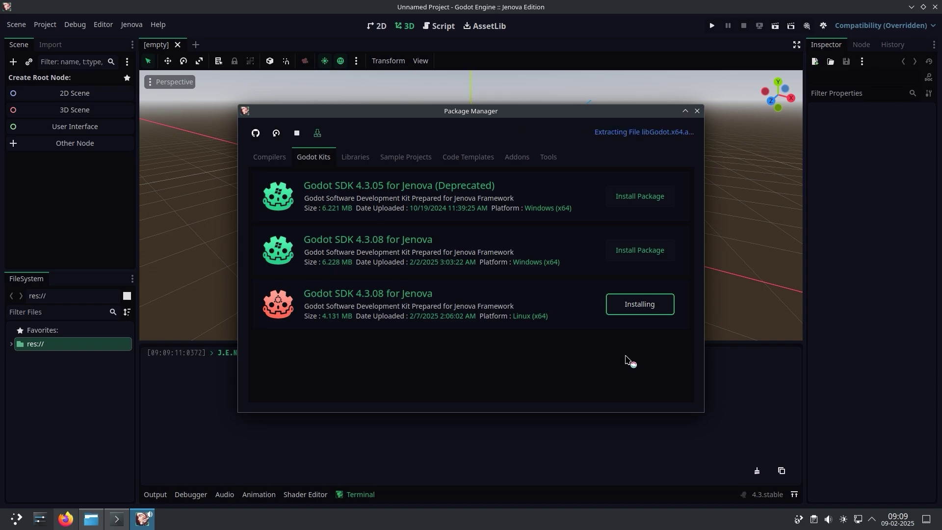
left_click(698, 111)
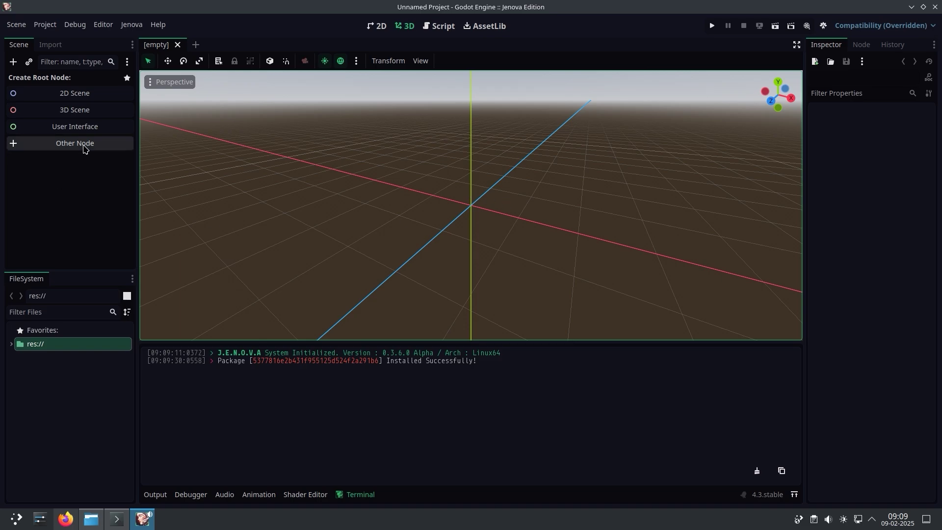
Create a plain Node scene root named Root and save the scene as Scene.tscn
left_click(84, 144)
double_click(363, 148)
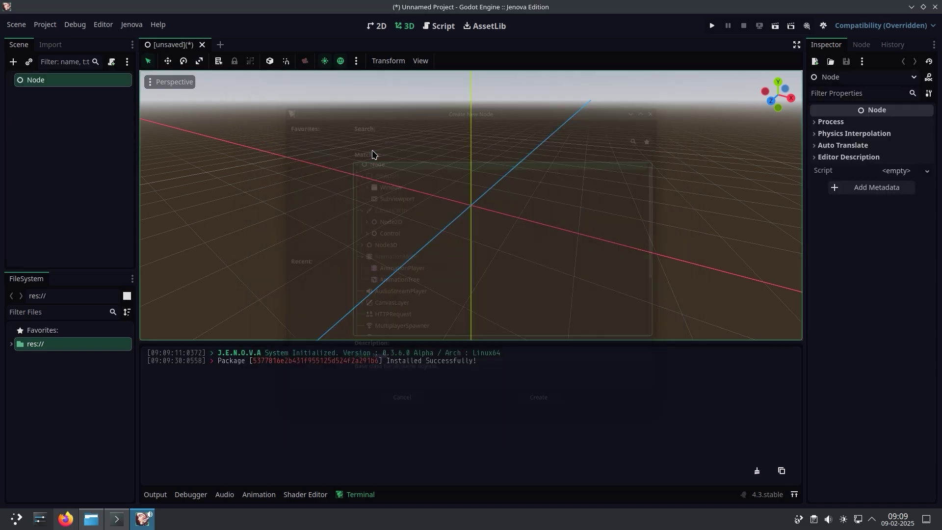
key("F2")
type("Root")
key("Return")
key("ctrl+s")
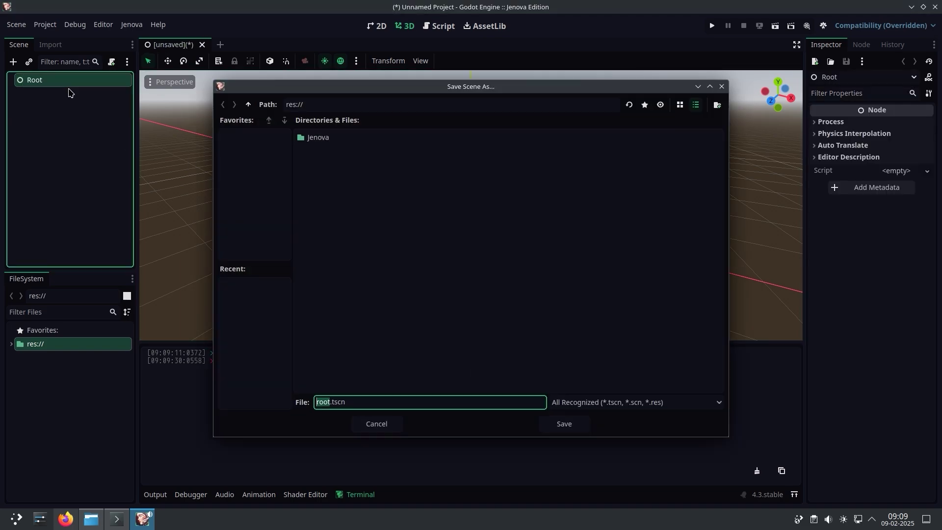
type("Scene")
key("Return")
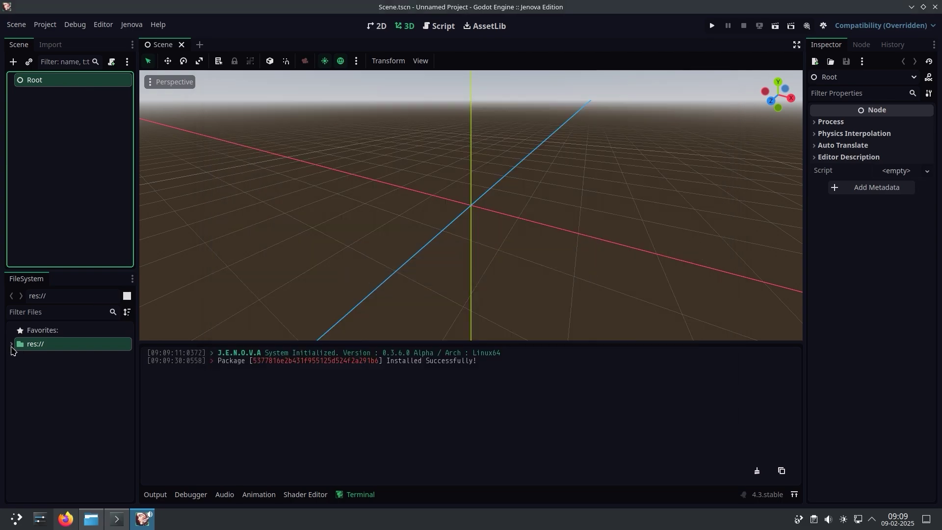
Expand res:// to show Scene.tscn, then add a Node3D child under Root
left_click(11, 344)
right_click(35, 371)
left_click(49, 362)
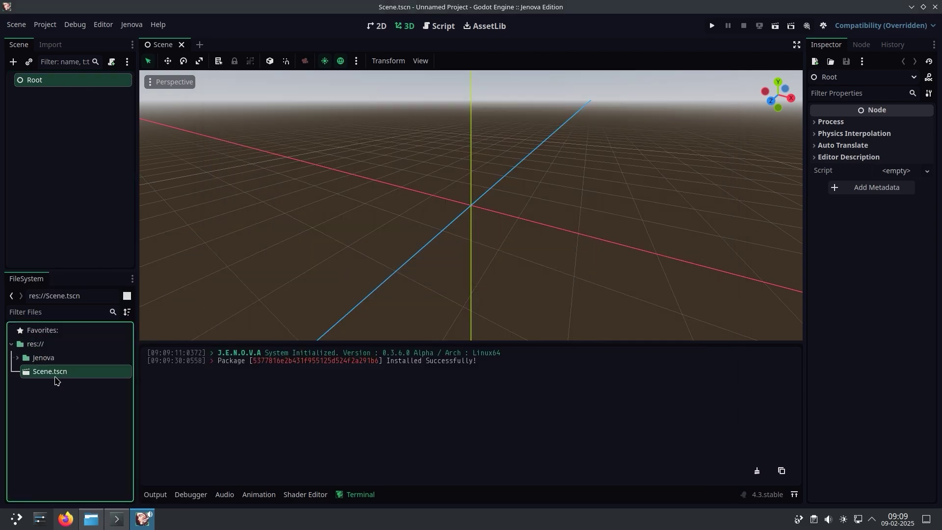
right_click(79, 87)
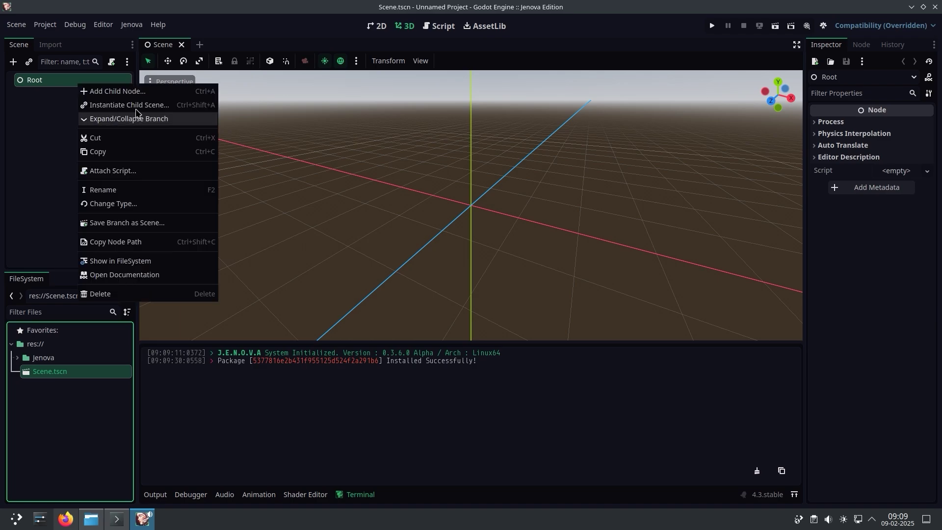
left_click(105, 89)
double_click(387, 248)
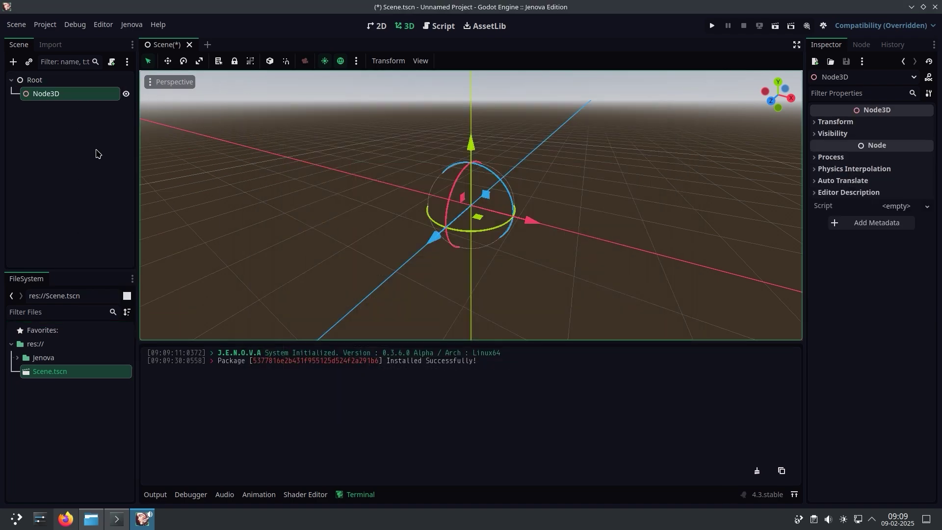
right_click(75, 94)
Attach a C++ Script from the Node: Node Base template to Node3D as res://TestScript.cpp
left_click(133, 188)
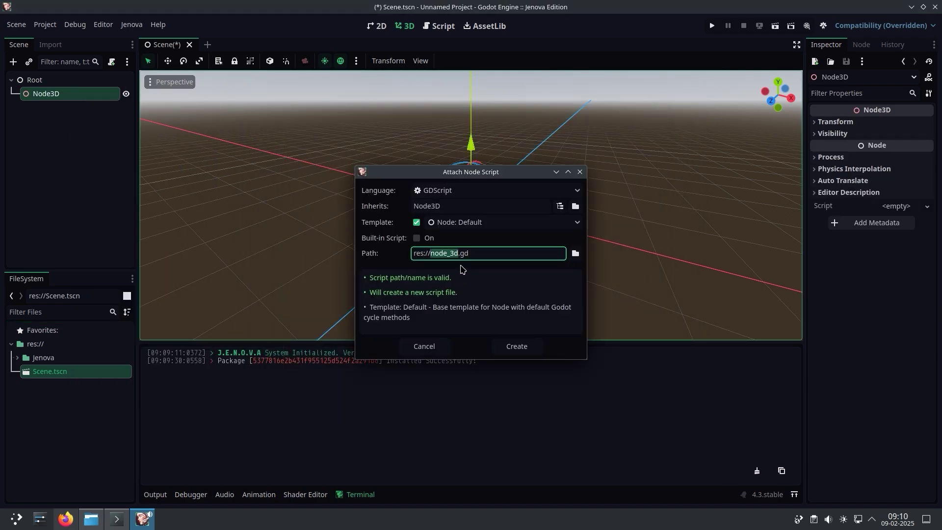
left_click(452, 191)
left_click(450, 219)
left_click(456, 222)
left_click(473, 251)
double_click(473, 251)
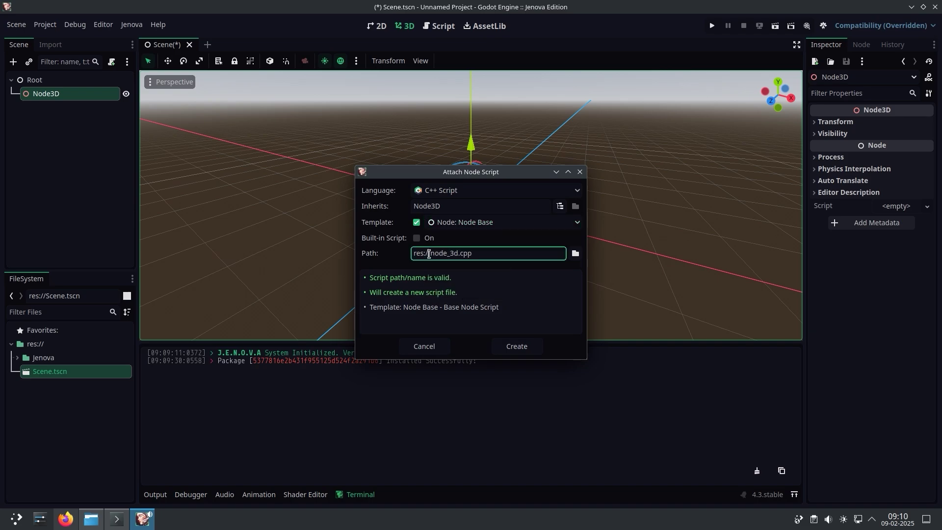
type("TestScript")
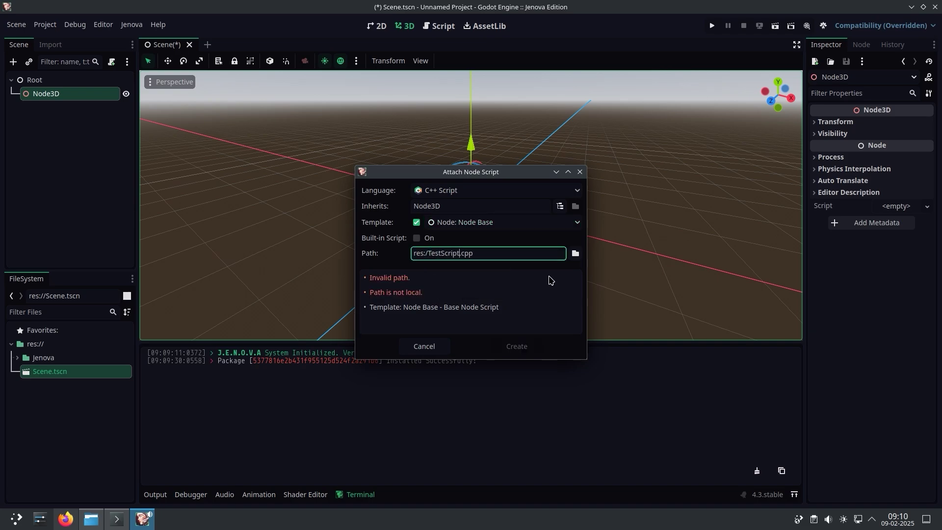
left_click(431, 254)
type("/")
left_click(511, 345)
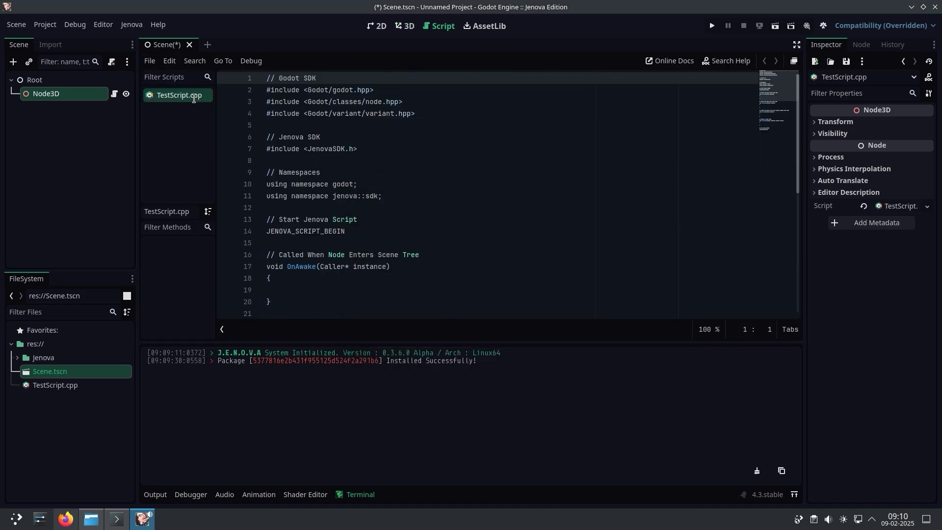
Close TestScript.cpp and reopen it from the project files, scrolling down to OnProcess
right_click(194, 98)
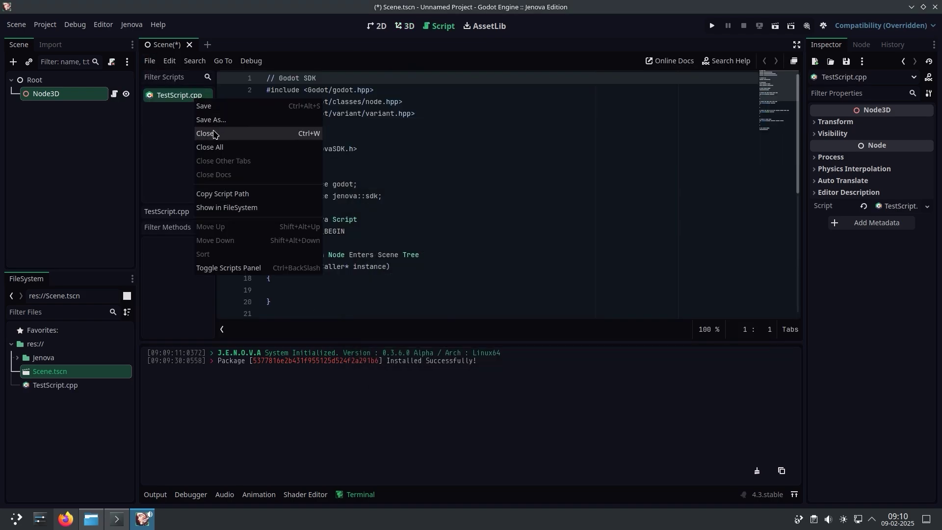
left_click(184, 130)
double_click(77, 388)
scroll(798, 182, "down", 3)
scroll(798, 182, "down", 4)
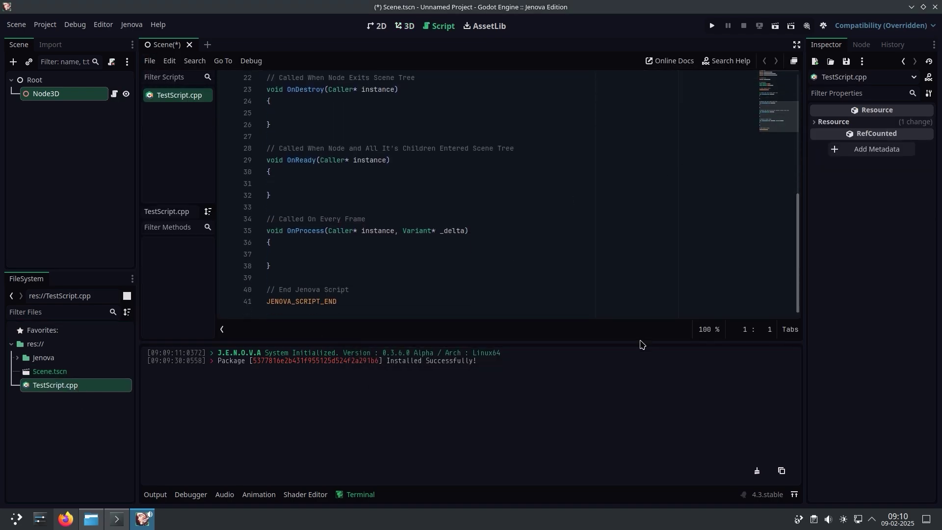
In OnProcess, add GetSelf<Node>(instance) and Output "Process from Node [%s]" with the node's name, then save
left_click(408, 290)
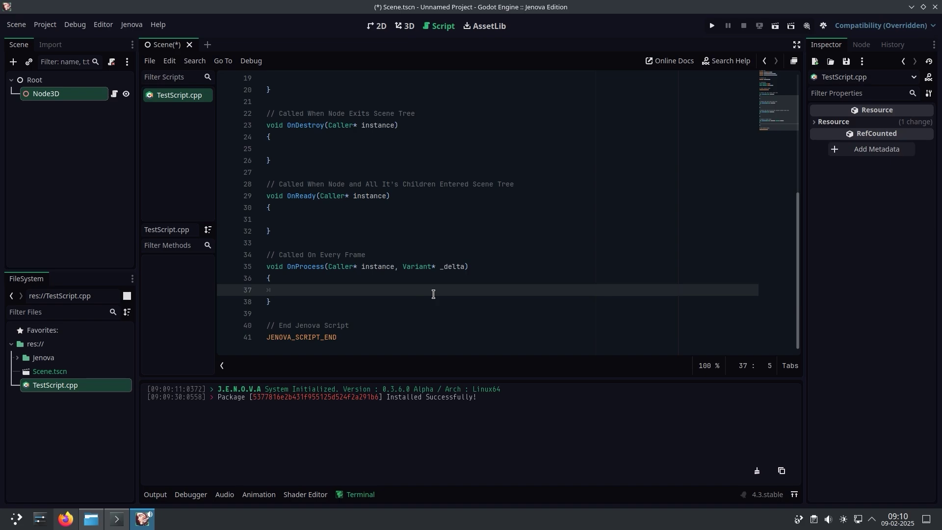
type("auto self = GetSelf<")
type("Node>(instan)")
key("Left")
type("instan")
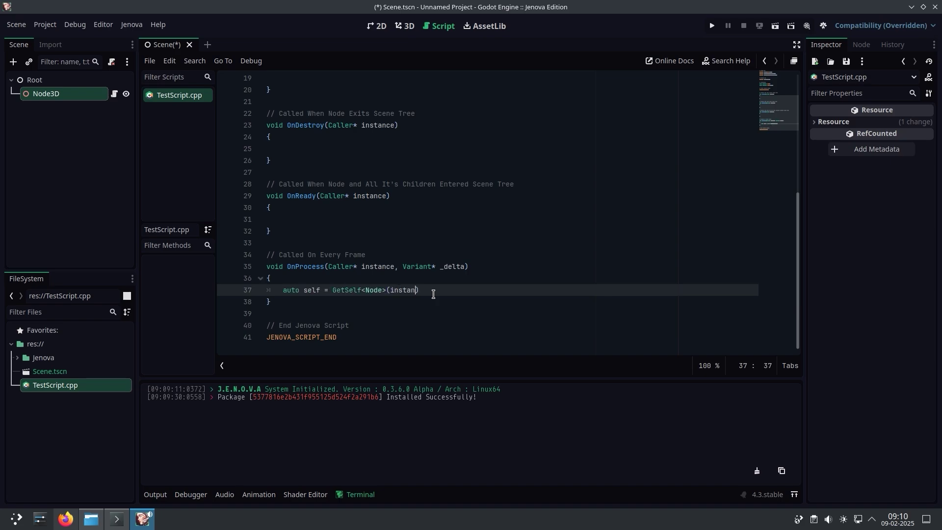
type("ce);")
key("Return")
type("Output();")
key("Left")
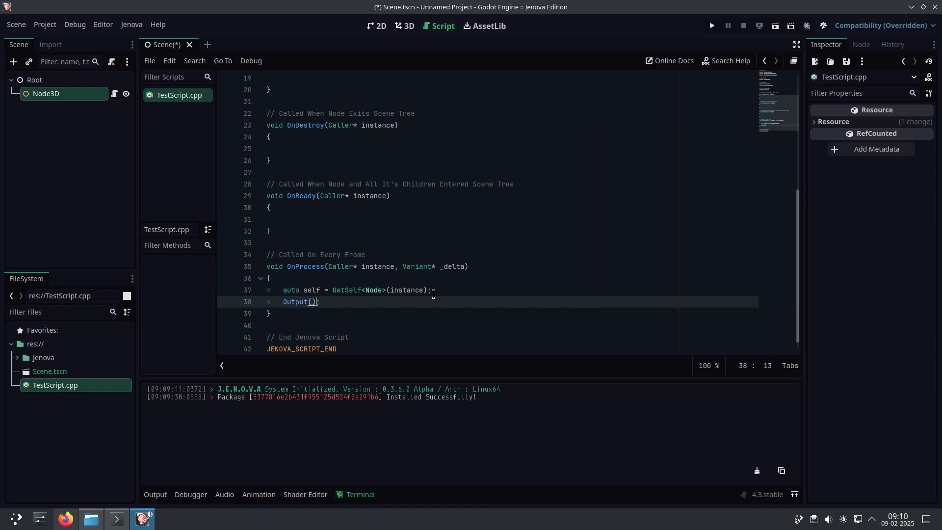
type("Process from Node [%s]\", GetCStr(sel")
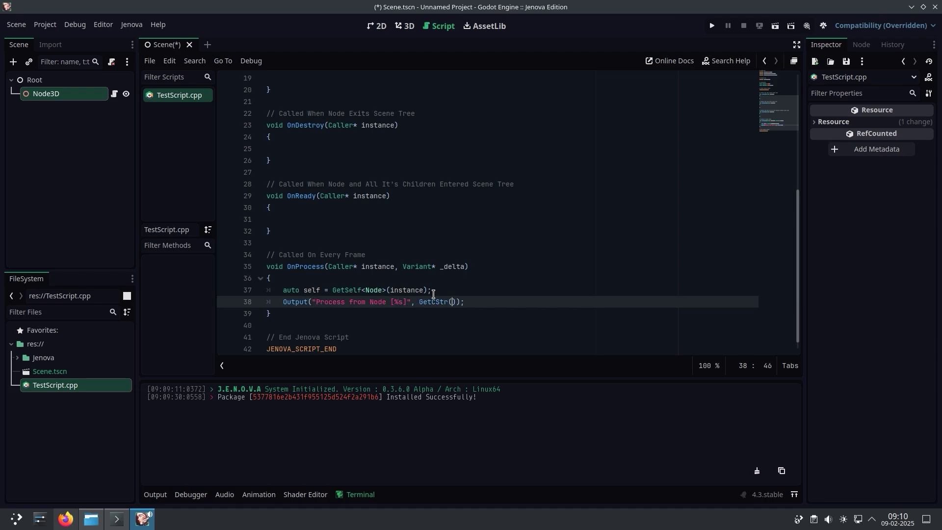
type("f->get_name()")
key("ctrl+s")
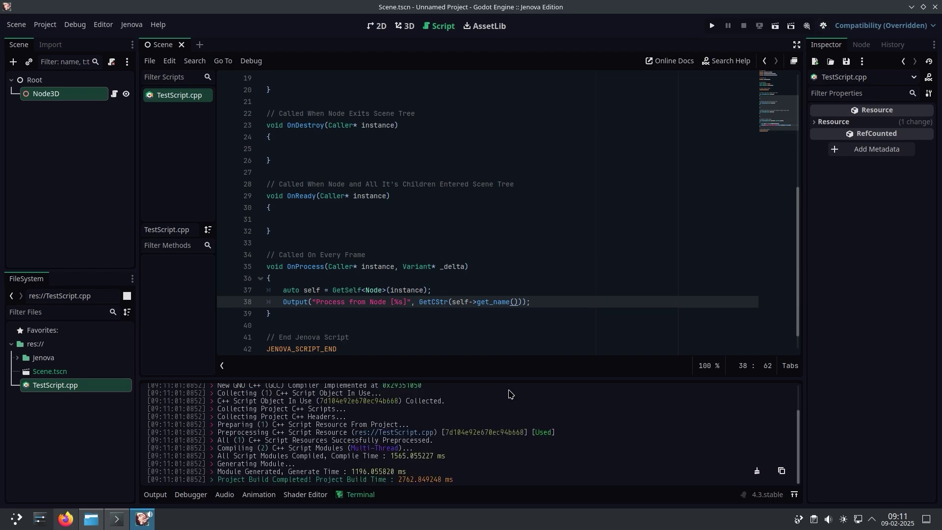
With the terminal panel enlarged, run the project until "Process from Node [Node3D]" is logged, then stop it
left_click_drag(509, 381, 508, 332)
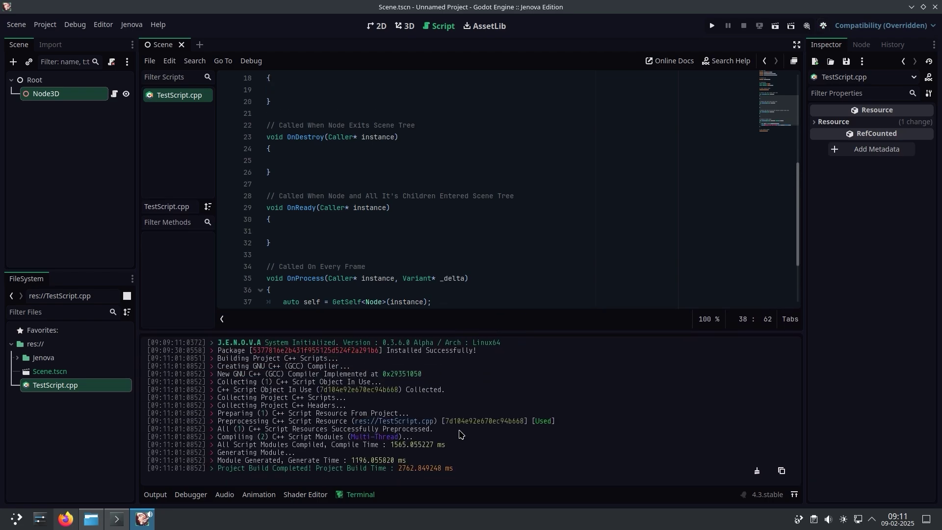
left_click(712, 27)
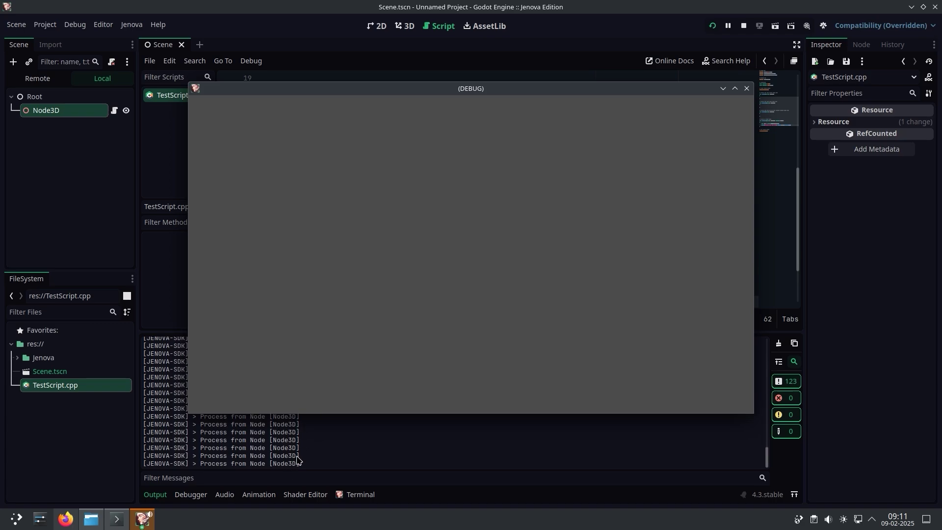
left_click(746, 88)
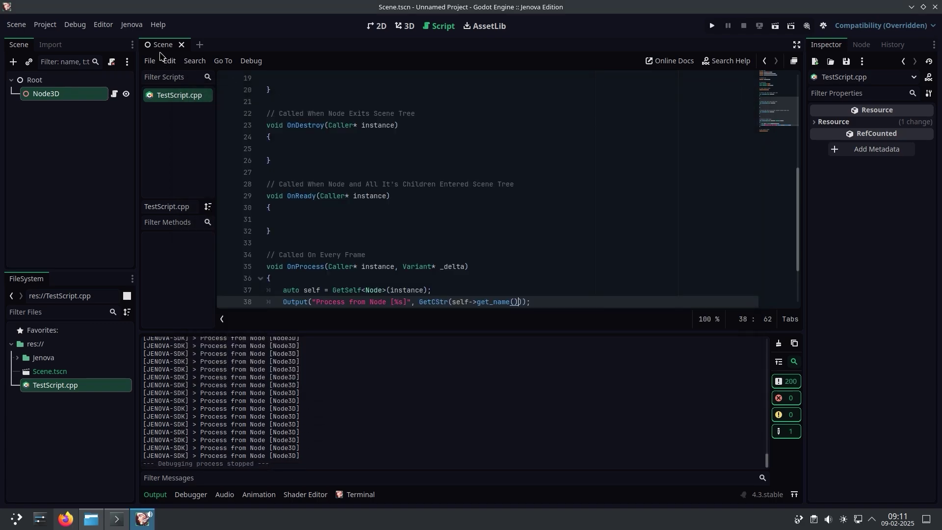
Set Jenova's External Changes Trigger Mode to Build Project On Script Change in Editor Settings and rerun the project
left_click(103, 26)
left_click(107, 39)
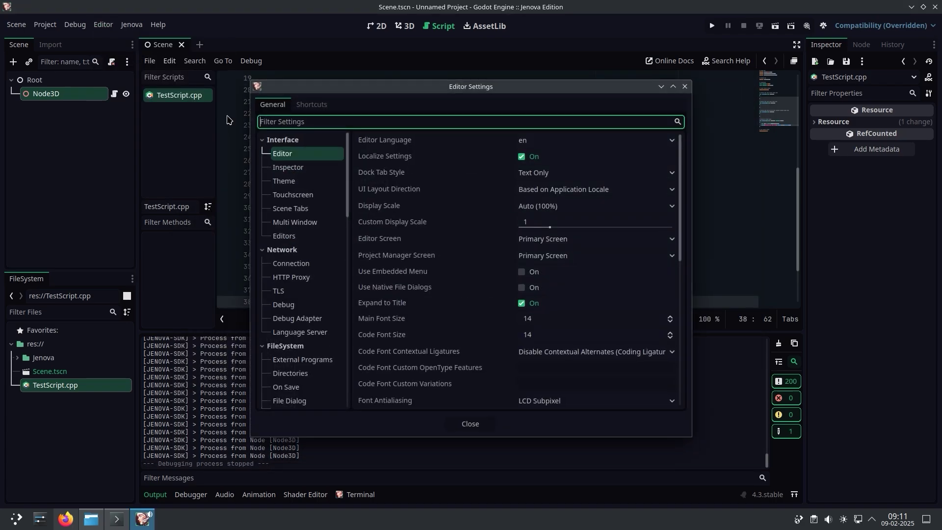
left_click_drag(347, 176, 347, 316)
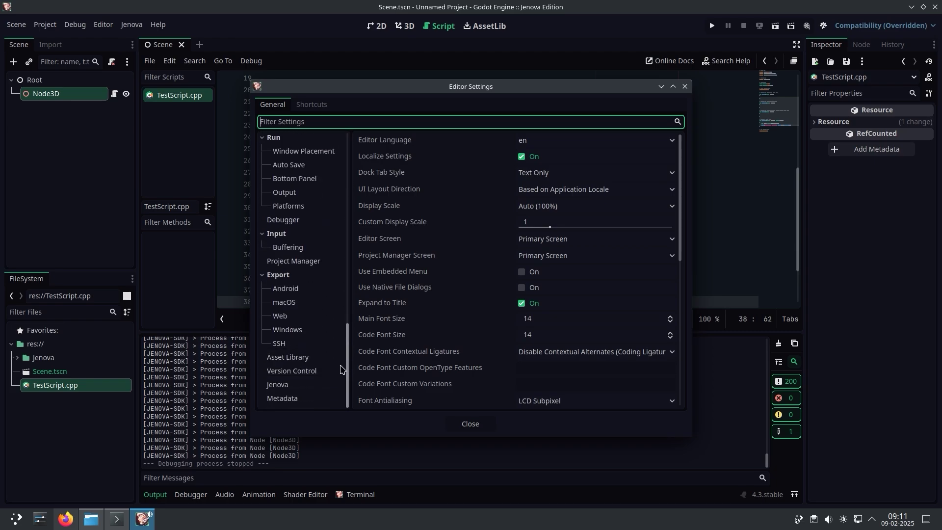
left_click(320, 384)
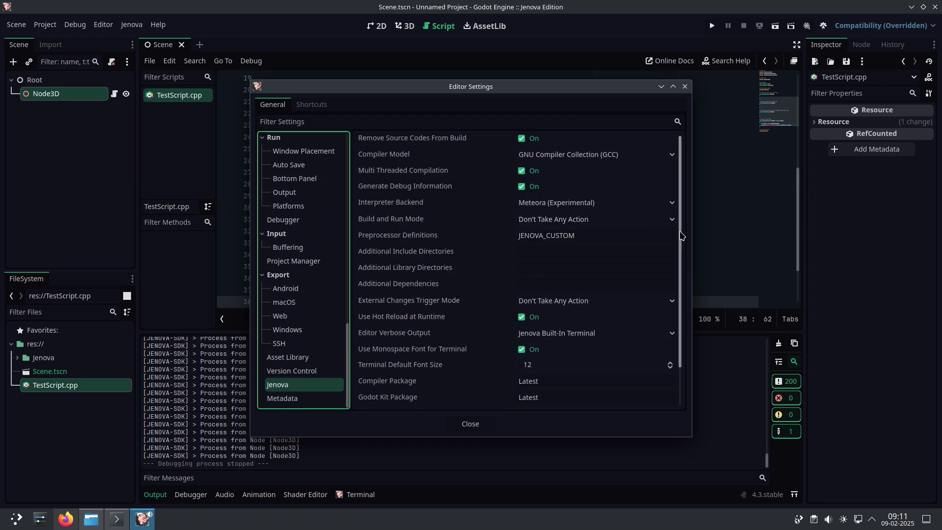
scroll(675, 223, "down", 1)
left_click(586, 270)
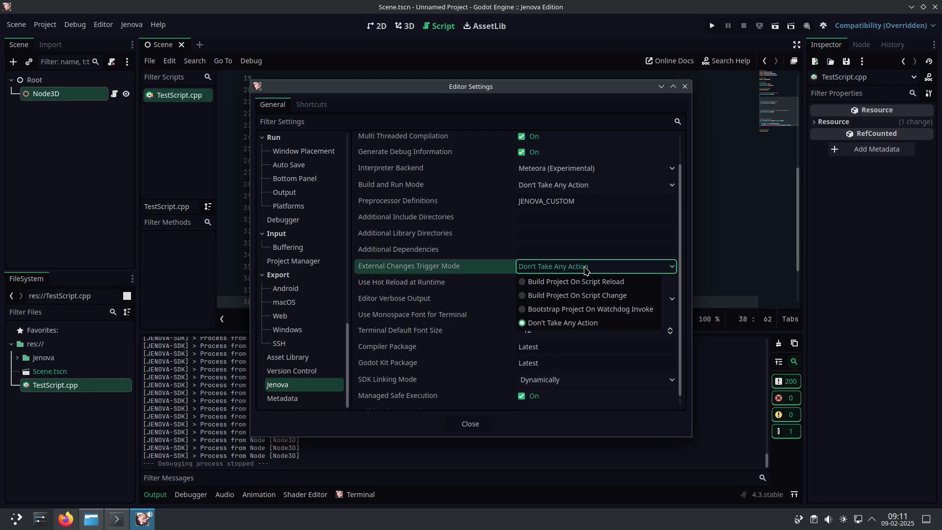
left_click(571, 290)
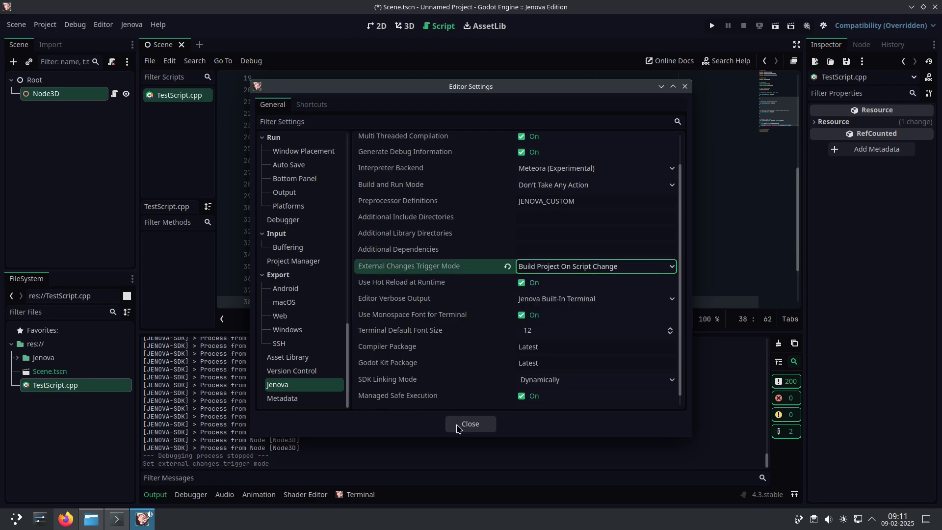
left_click(463, 425)
left_click(471, 424)
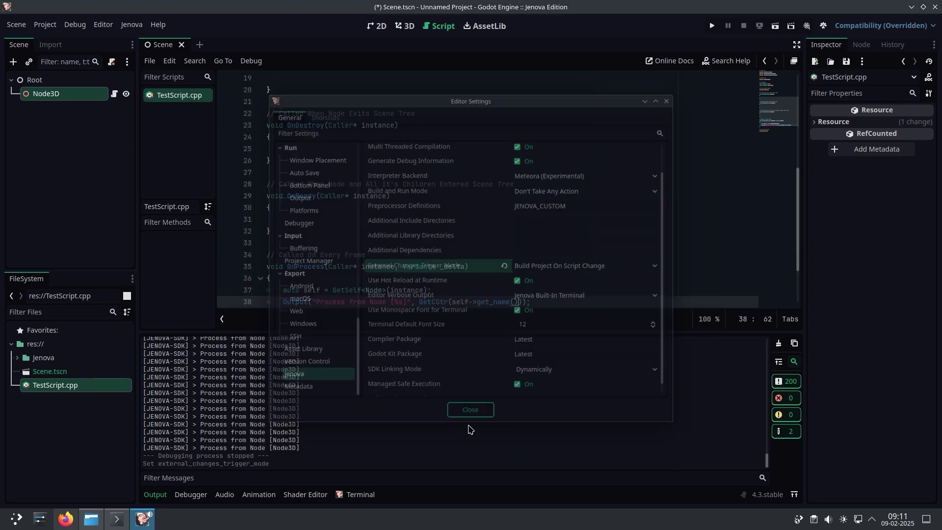
left_click(711, 25)
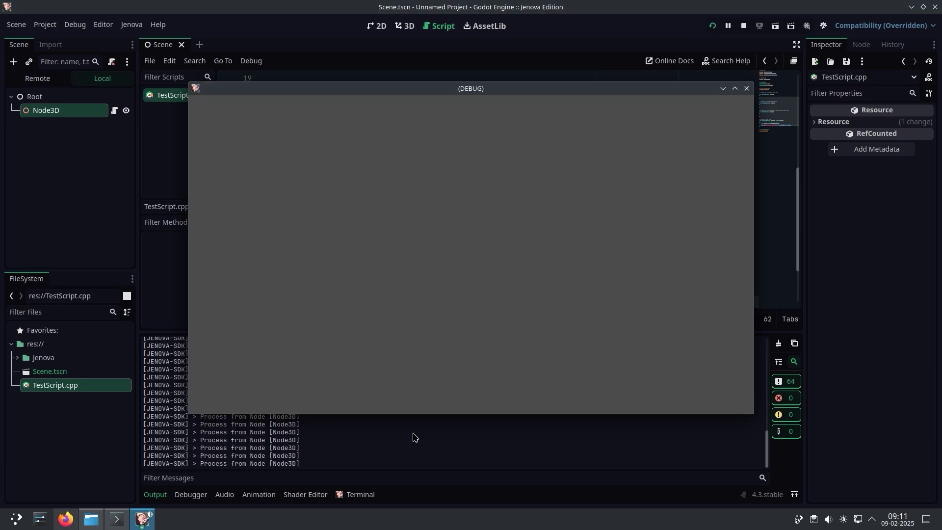
Replace "Process from Node" with "Hot Reload Test", save to hot-reload the running game, then stop it
left_click(415, 437)
left_click_drag(797, 230, 799, 262)
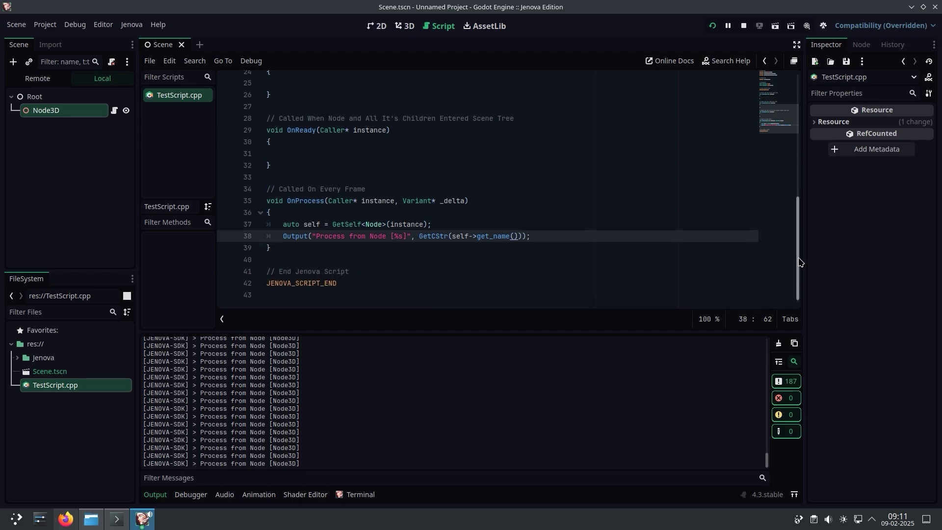
left_click_drag(385, 229, 317, 231)
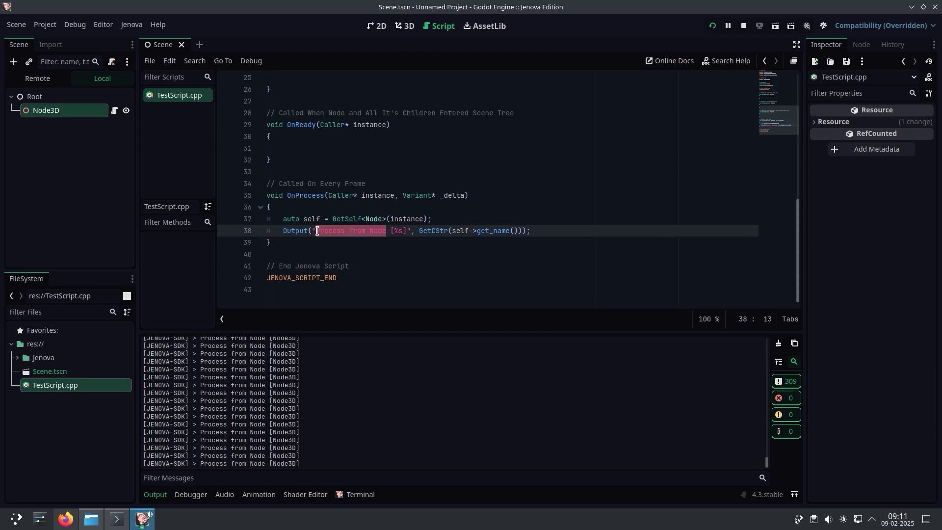
type("Hot Reload Tes")
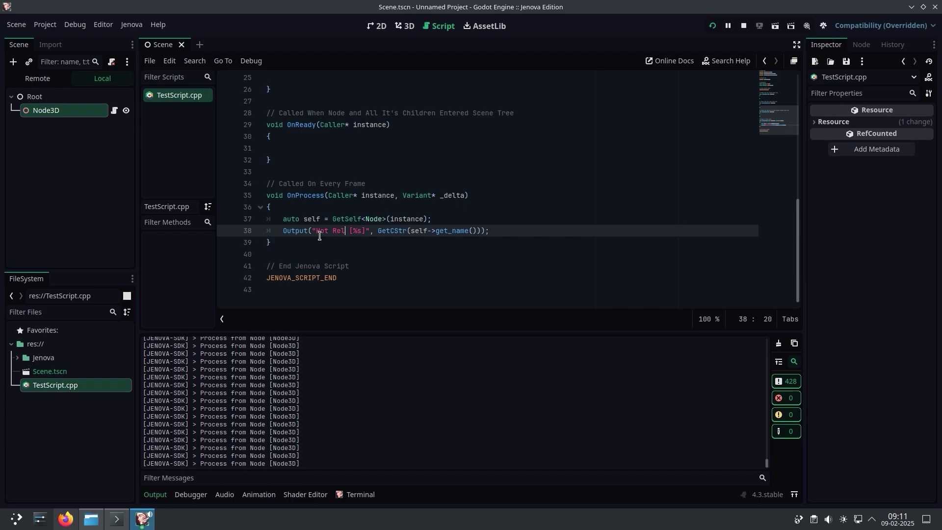
type("t")
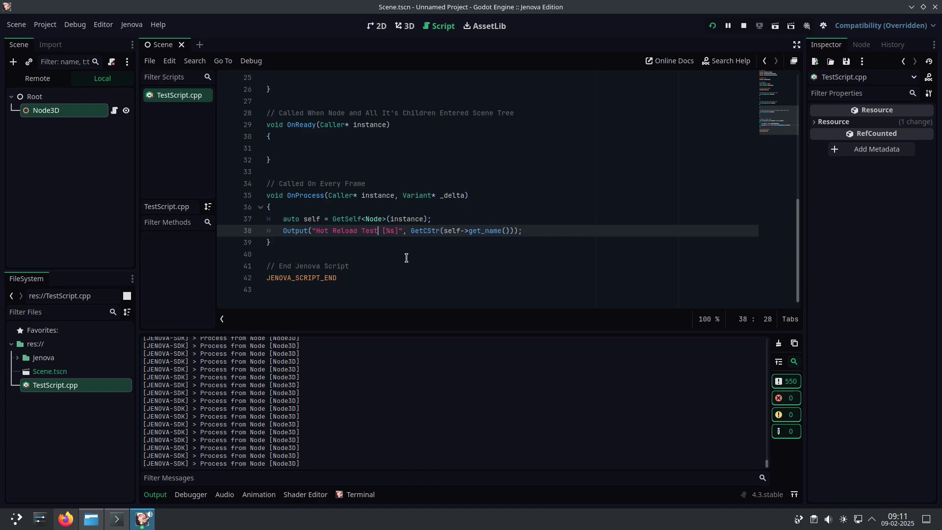
key("ctrl+s")
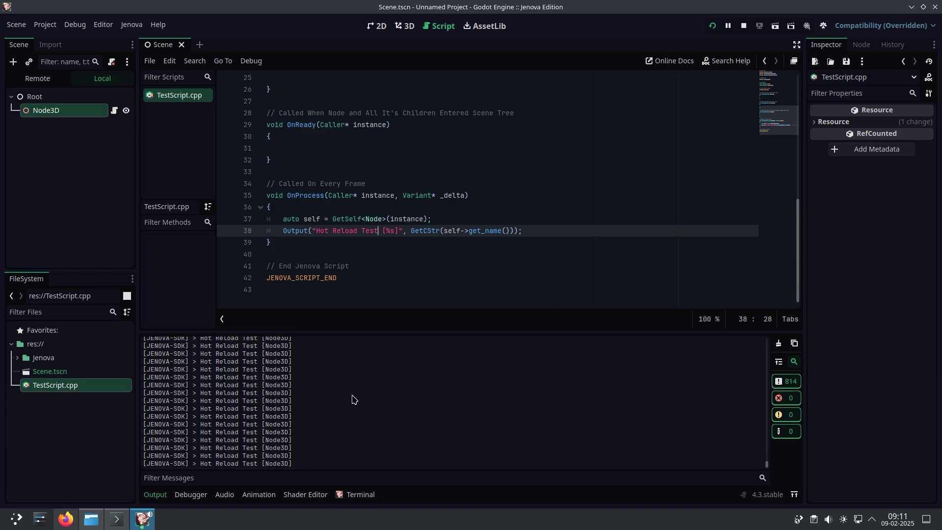
left_click(745, 26)
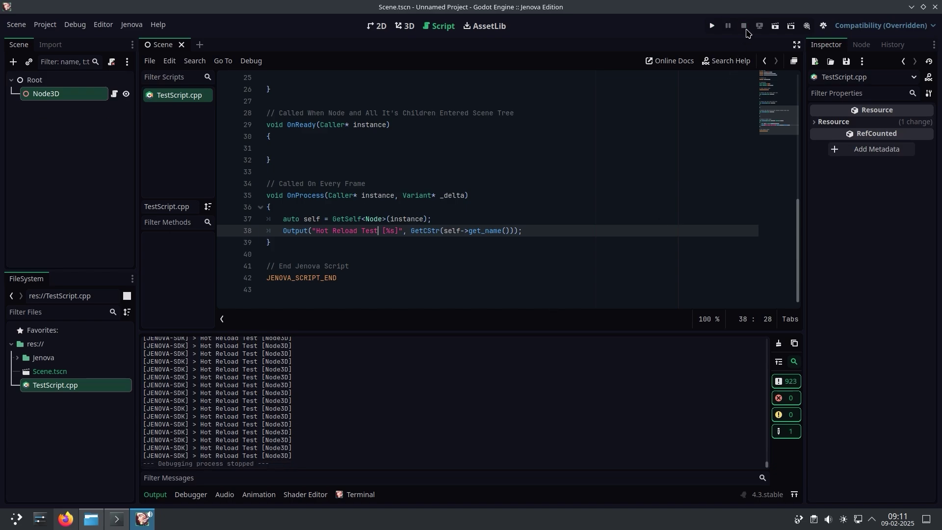
left_click(131, 25)
Show the About Projekt Jenova dialog, then open the Jenova Framework 0.3.6.0 Alpha release in Firefox
left_click(172, 237)
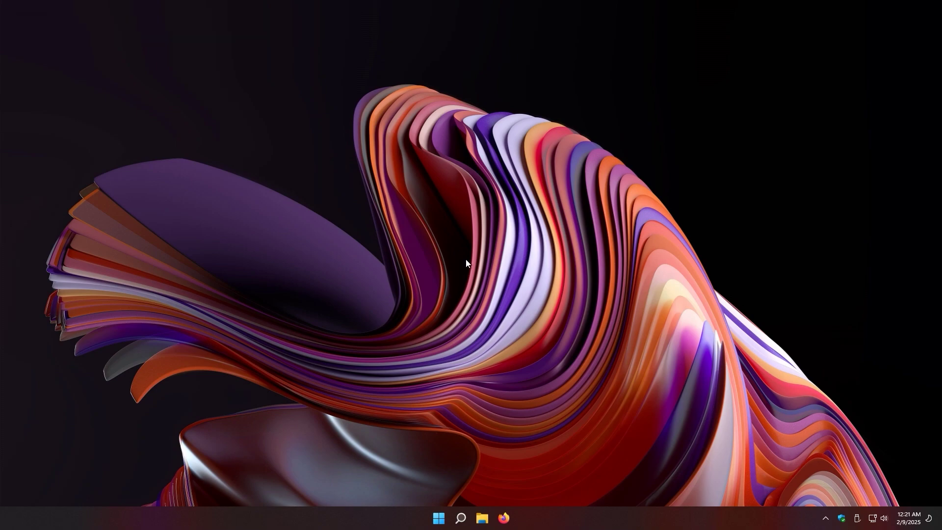
left_click(503, 515)
left_click(57, 49)
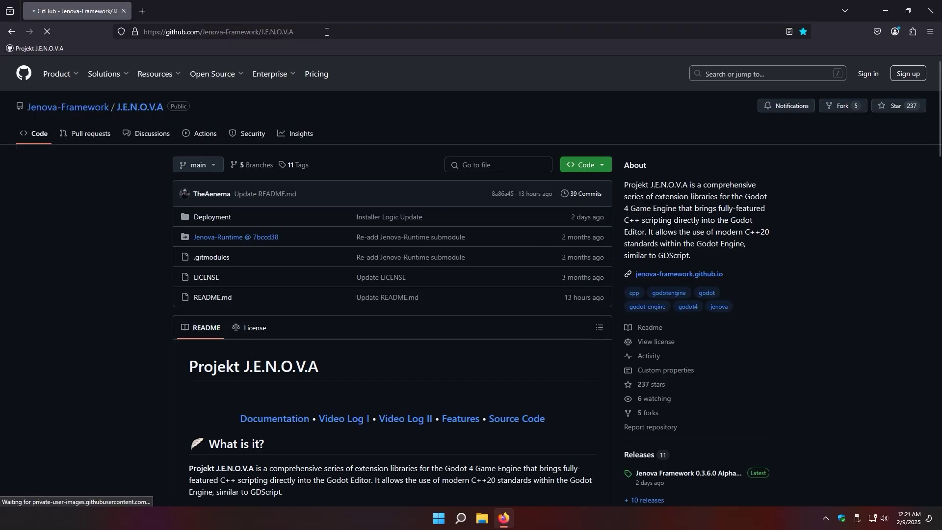
scroll(856, 212, "down", 5)
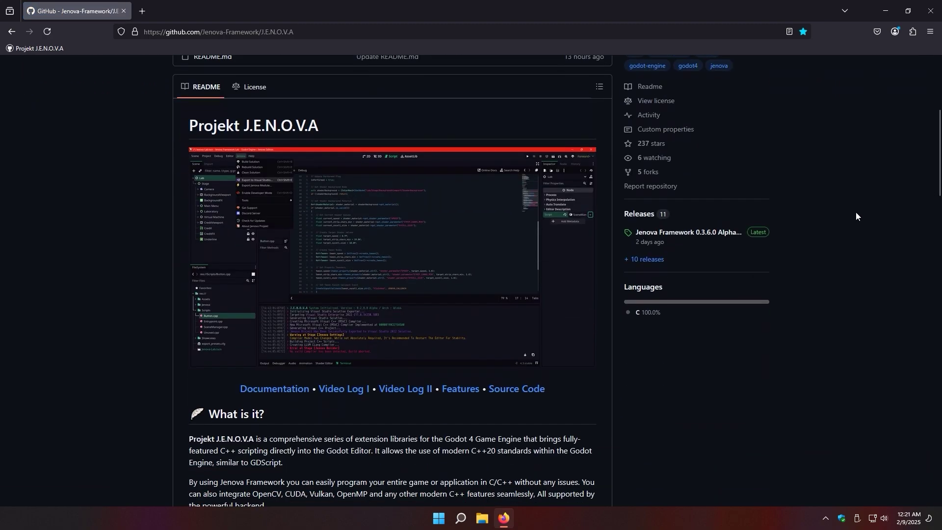
left_click(697, 236)
Download the Win64 editor exe, the Jenova Framework 7z archive and the engine exe, then return to the release page
scroll(455, 237, "down", 7)
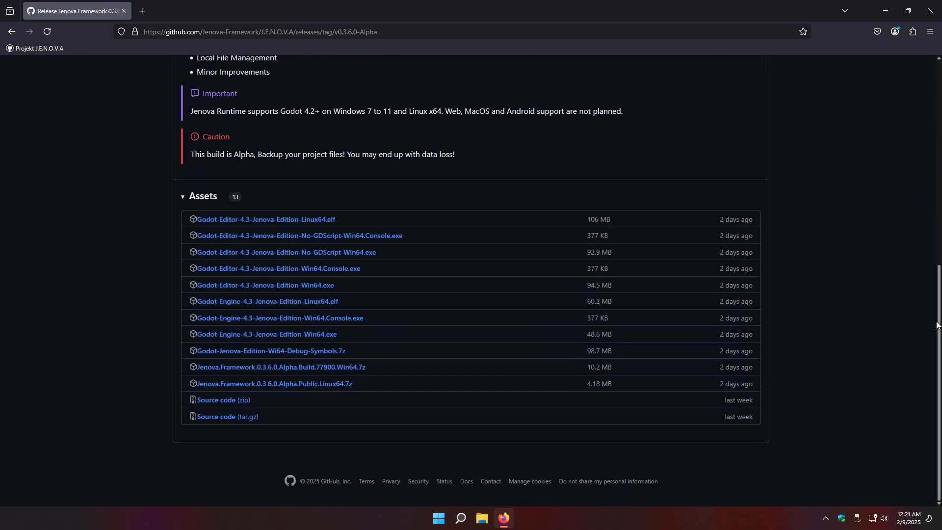
left_click(317, 286)
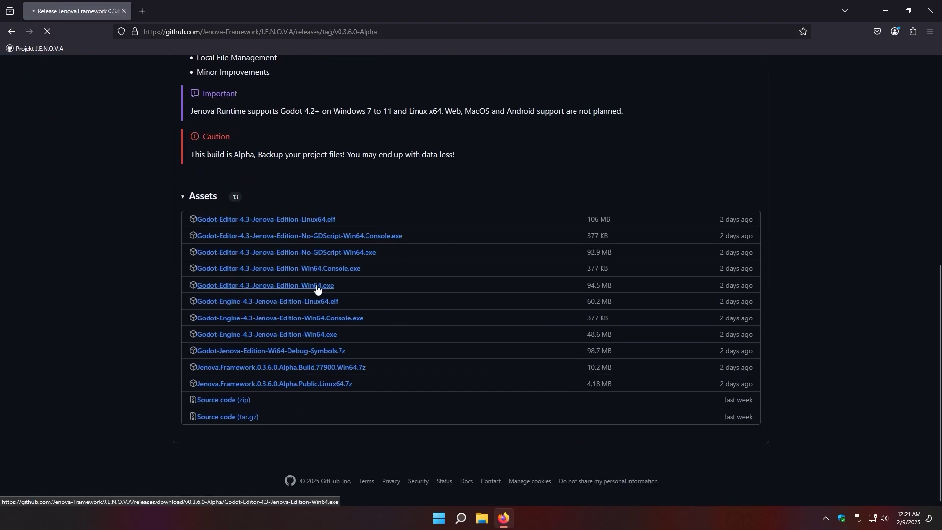
left_click(281, 367)
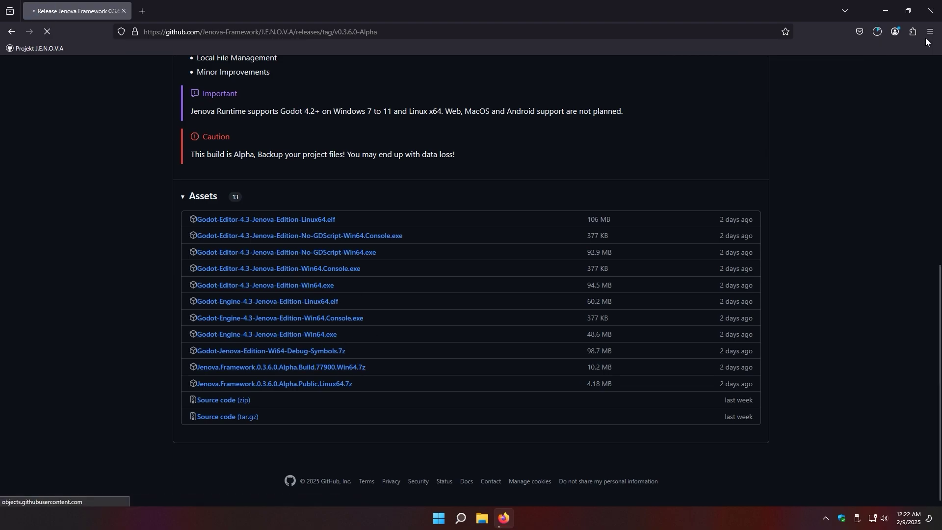
left_click(878, 32)
left_click(250, 334)
left_click(878, 31)
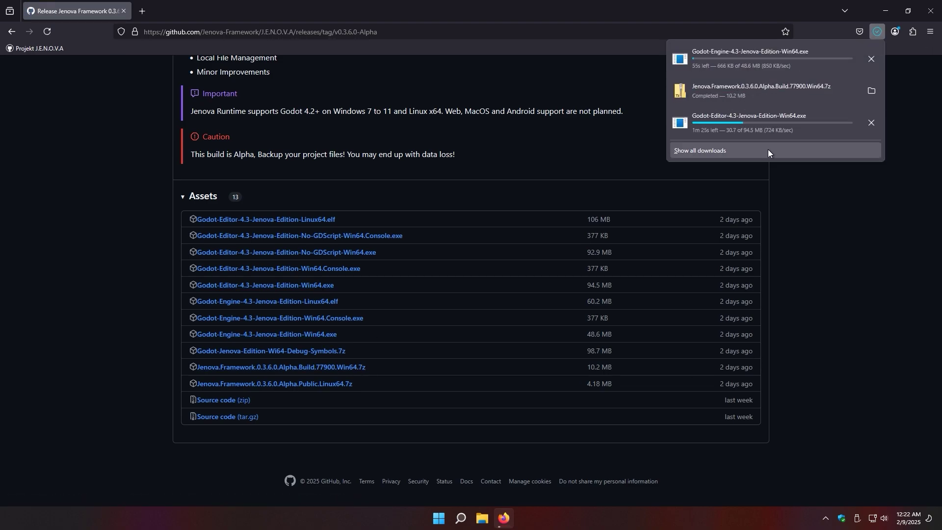
left_click(768, 149)
left_click(147, 280)
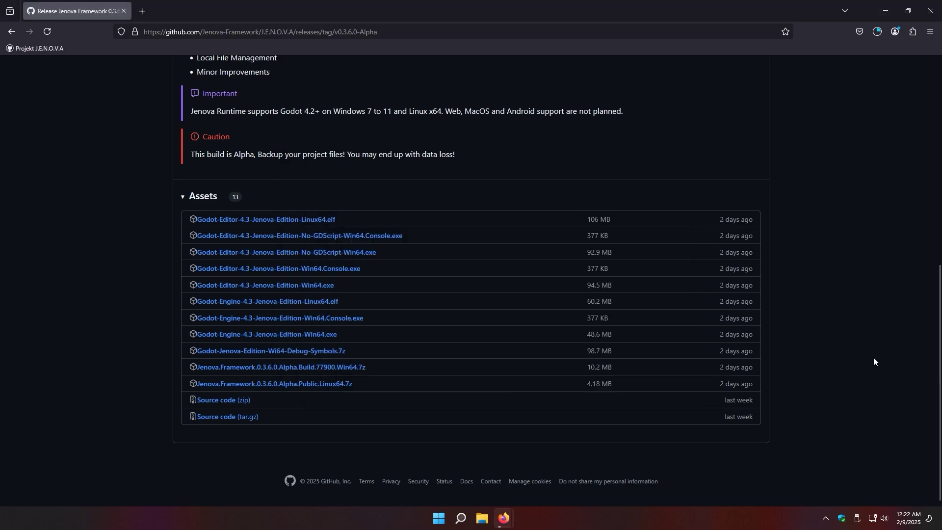
scroll(934, 298, "up", 2)
scroll(934, 298, "up", 5)
Open the Jenova-Runtime repository and review its Windows-x64 build job details
left_click(78, 101)
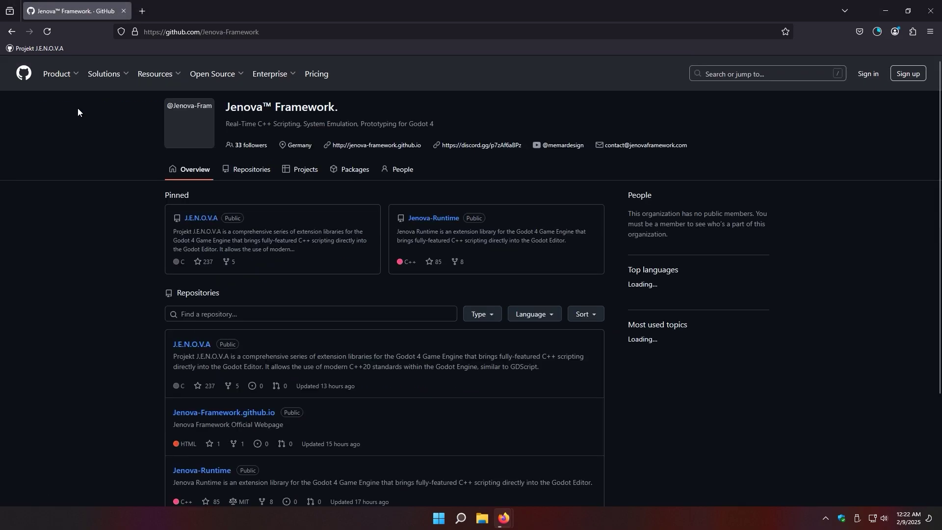
left_click(423, 222)
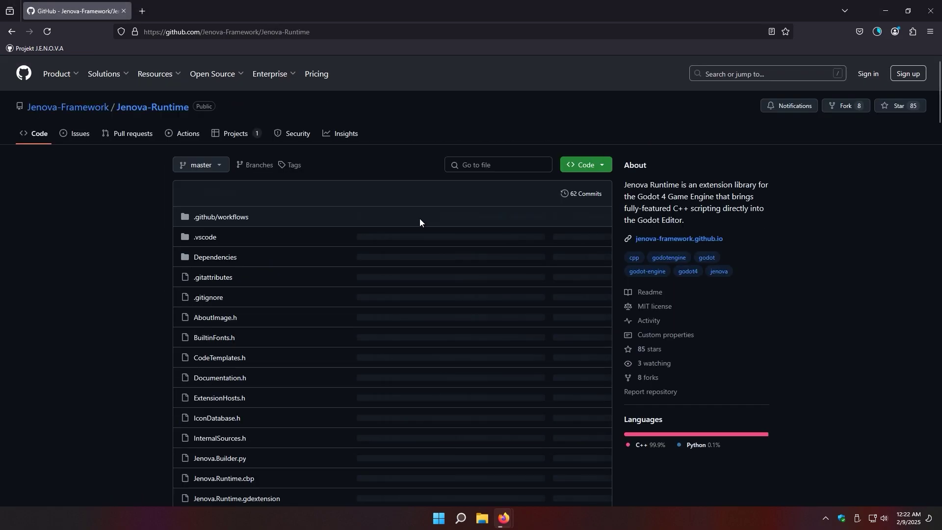
mouse_move(332, 194)
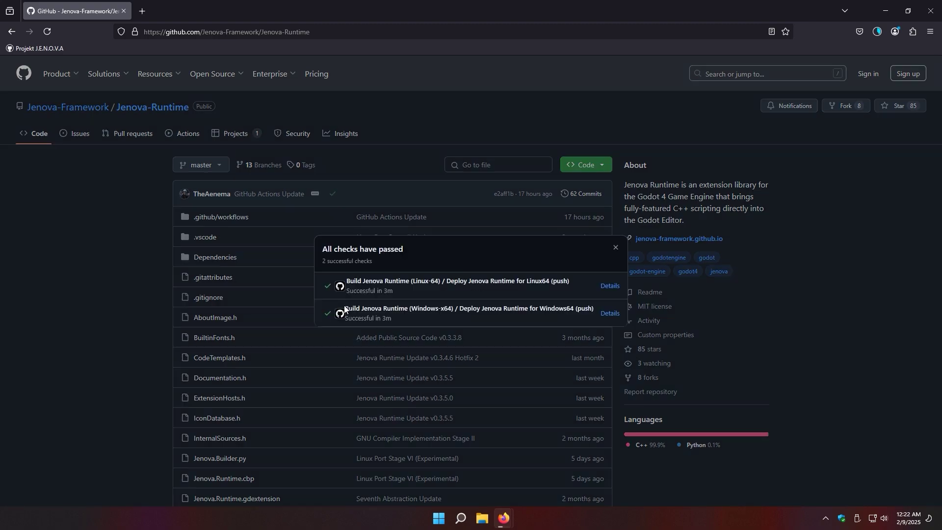
left_click_drag(344, 305, 594, 310)
left_click(607, 314)
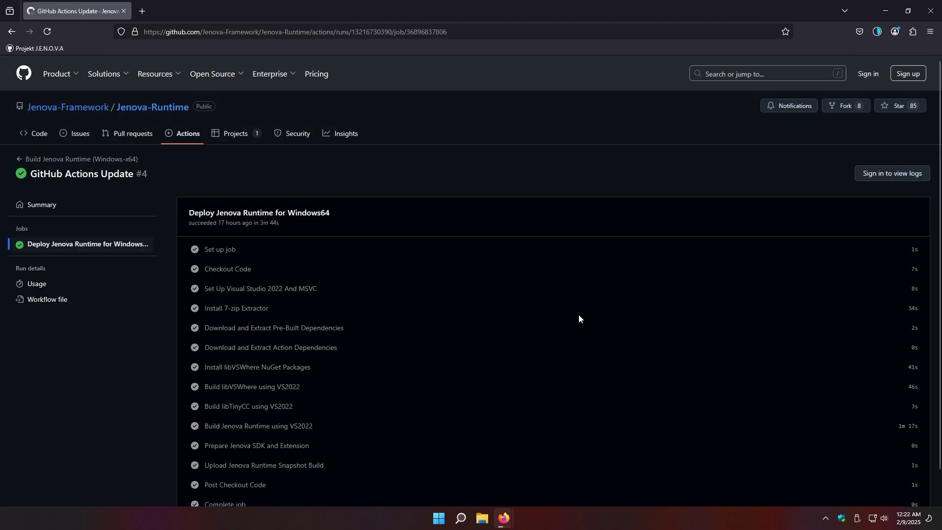
scroll(578, 318, "down", 1)
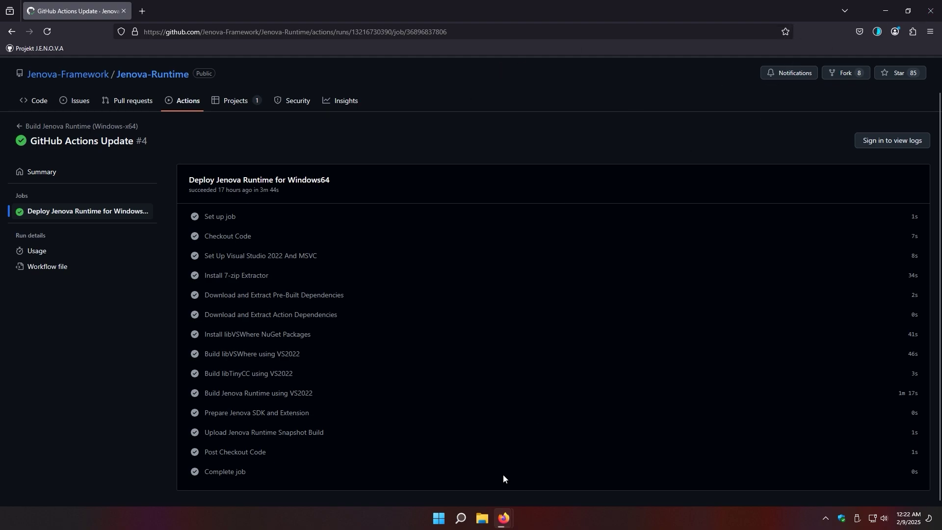
Open the Downloads folder holding the three finished Win64 downloads from the downloads library
left_click(872, 33)
left_click(773, 150)
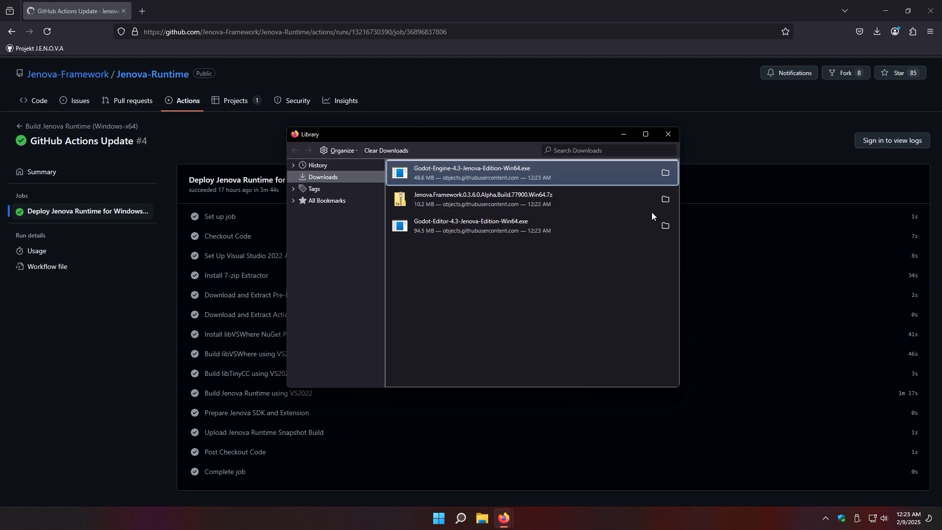
left_click(665, 199)
left_click(574, 235)
Close the browser and create a desktop folder named Jenova in the top-left corner
left_click(930, 11)
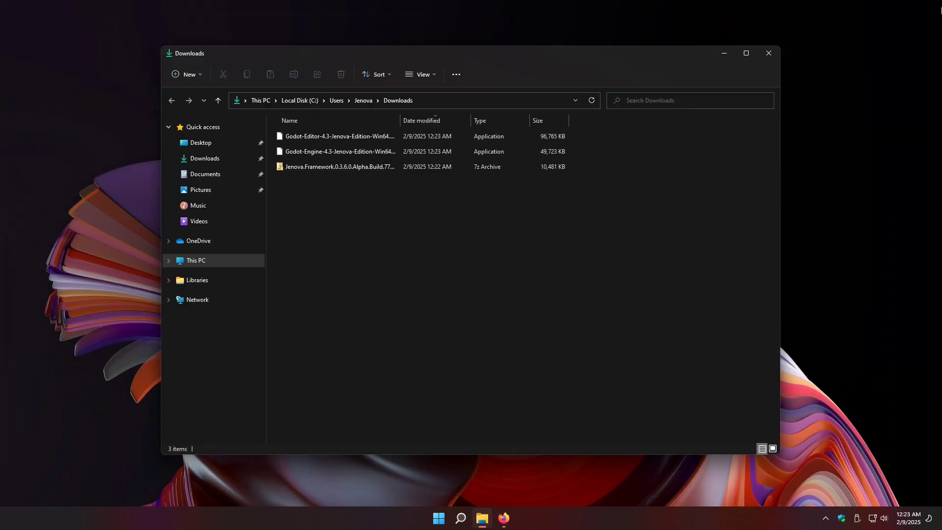
right_click(87, 73)
mouse_move(118, 149)
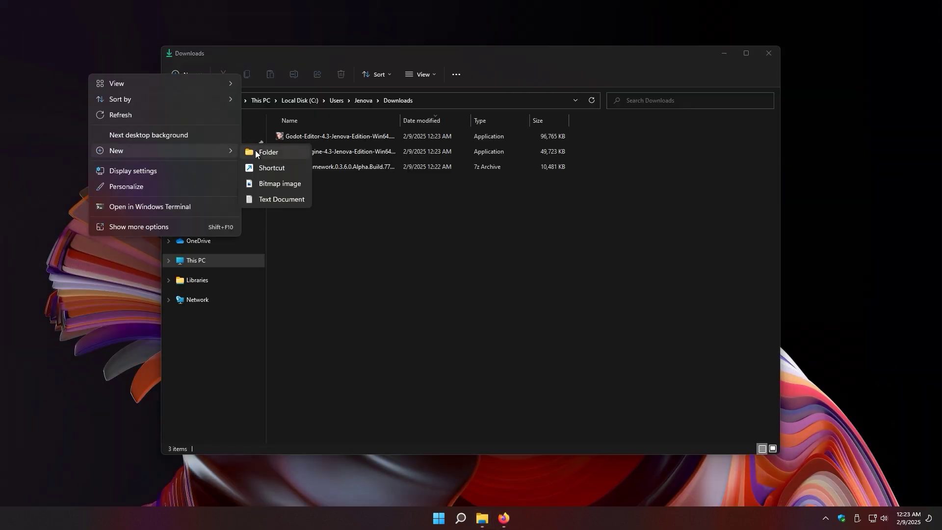
left_click(255, 150)
type("Jenova")
key("Return")
left_click_drag(97, 69, 60, 61)
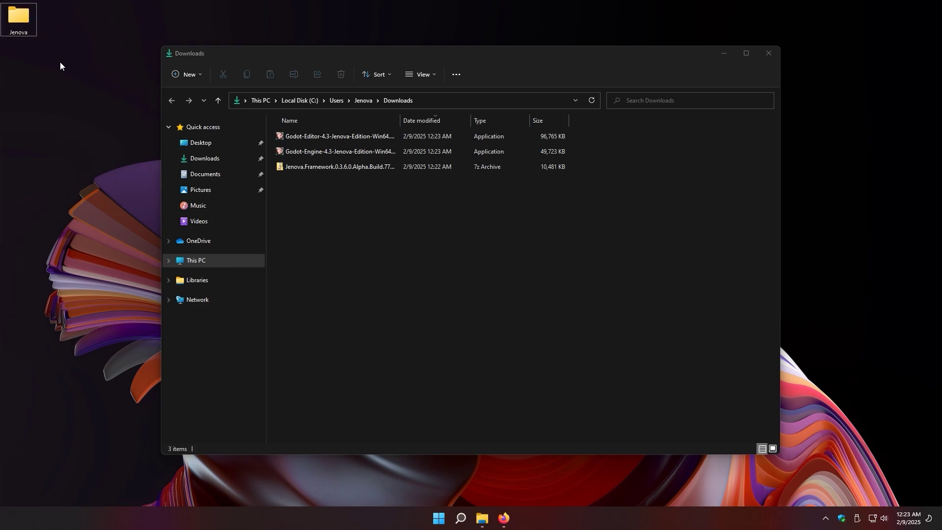
Move the three downloaded files into the Jenova folder
left_click_drag(449, 266, 309, 119)
left_click(765, 54)
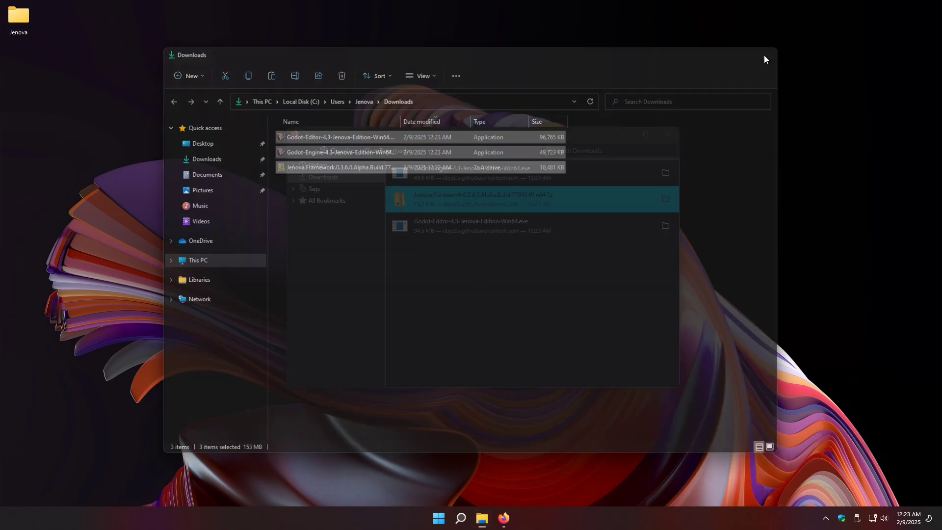
left_click(673, 135)
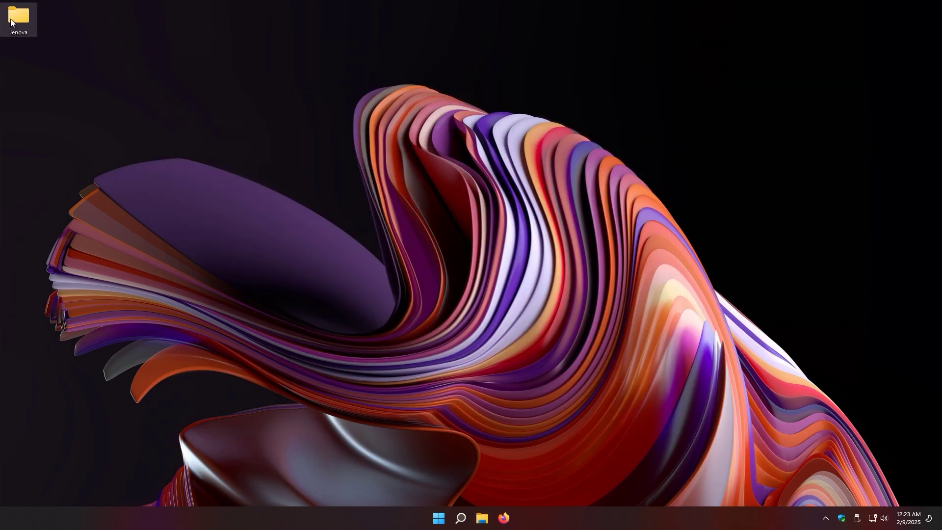
double_click(11, 20)
key("ctrl+v")
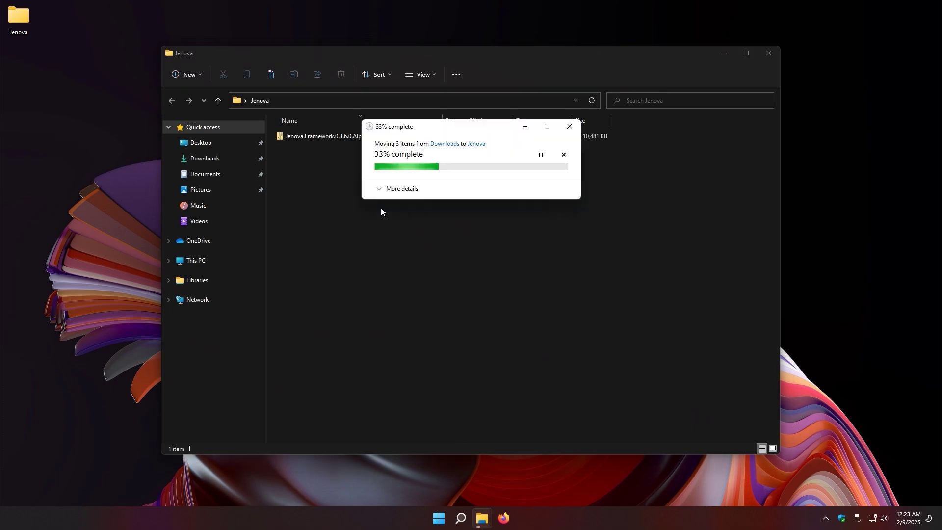
Launch Godot-Editor-4.3-Jenova-Edition-Win64.exe from the Jenova folder
mouse_move(410, 236)
left_mouse_down()
mouse_move(357, 169)
mouse_move(418, 238)
left_mouse_up()
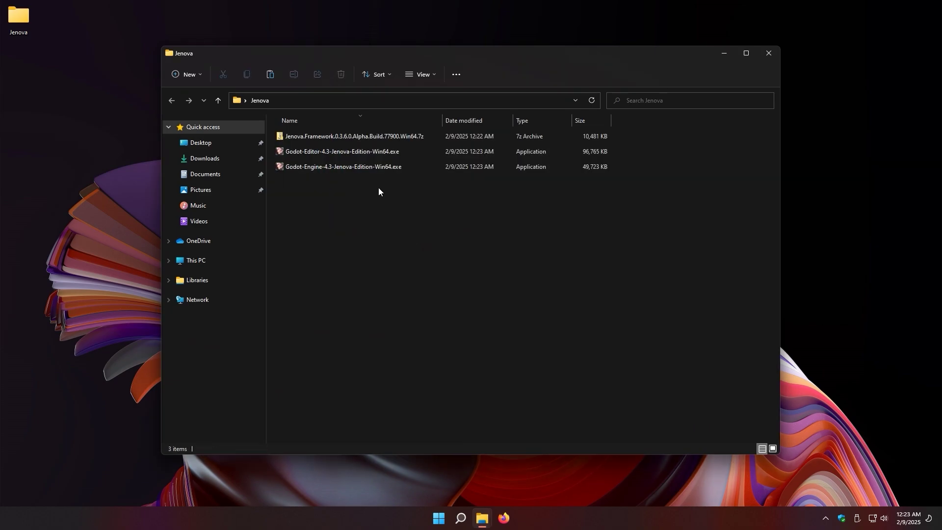
left_click(380, 155)
double_click(391, 151)
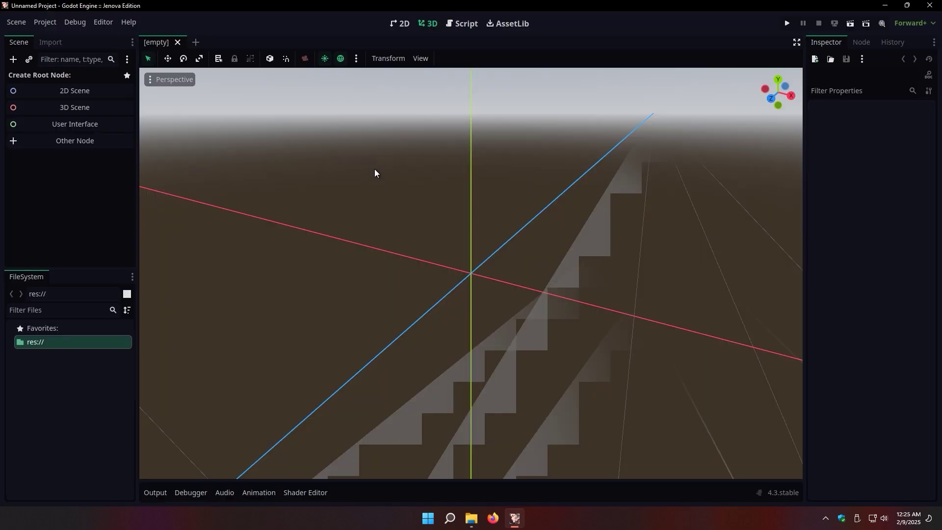
Close the Godot editor showing the empty Unnamed Project
left_click(935, 10)
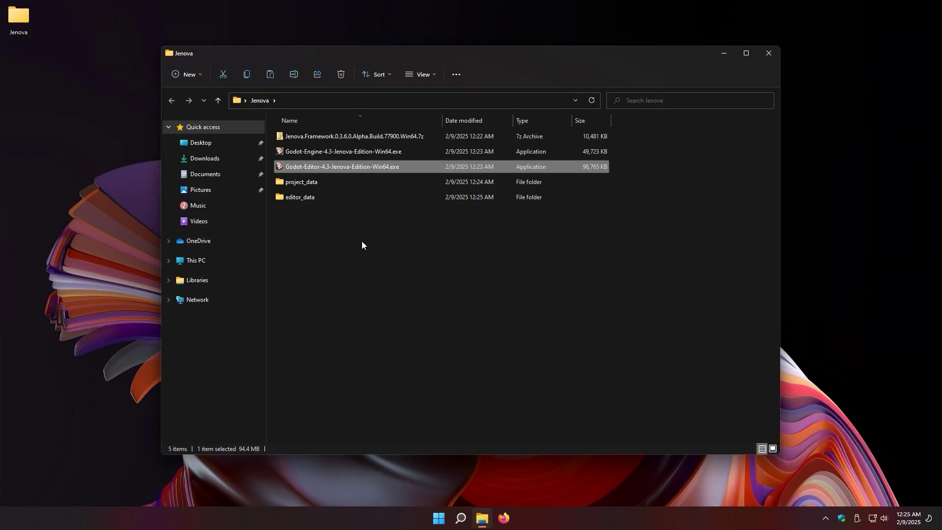
Extract the Jenova folder from the Jenova.Framework archive into project_data
left_click(300, 182)
double_click(337, 137)
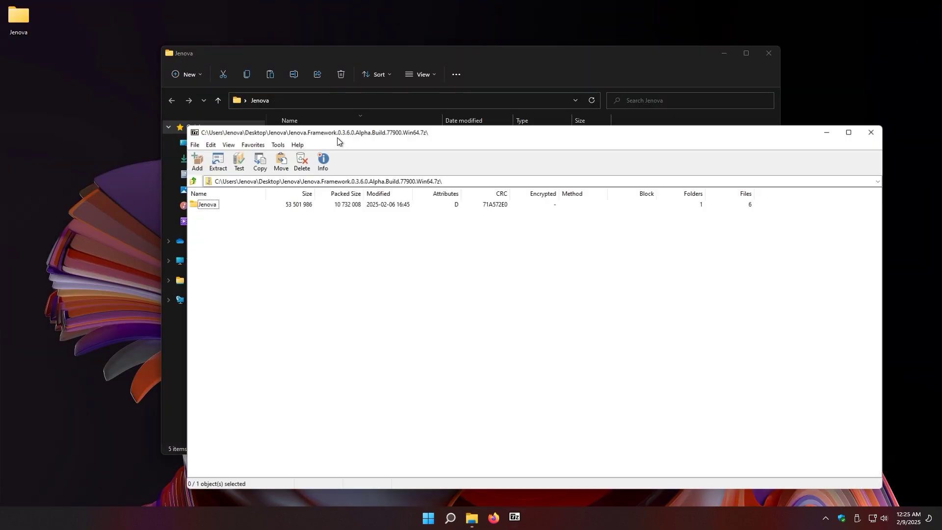
left_click_drag(337, 138, 515, 183)
left_click(311, 182)
double_click(310, 182)
left_click(791, 342)
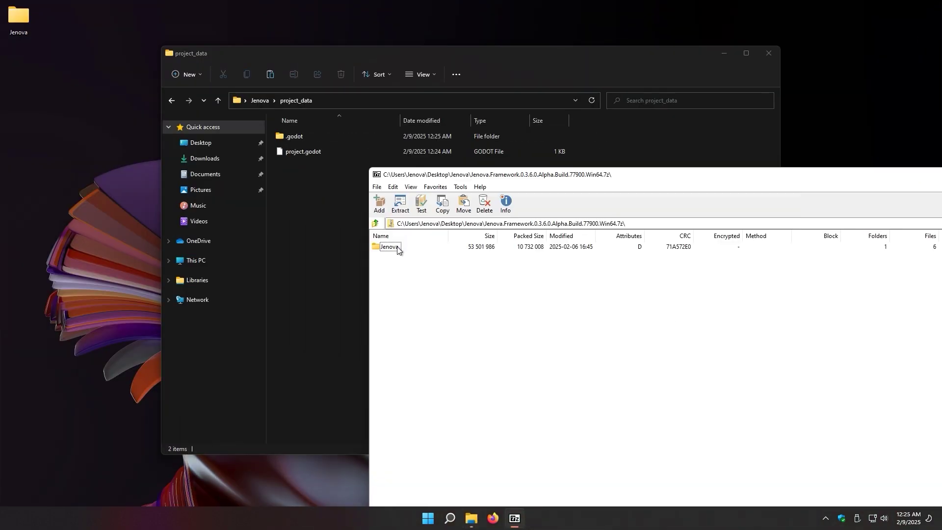
left_click_drag(393, 249, 315, 195)
left_click(315, 196)
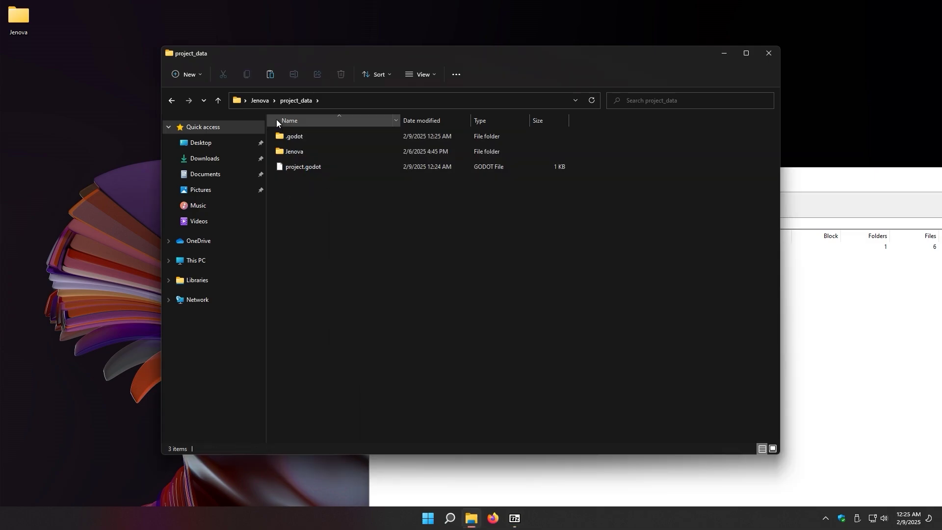
Close the 7-Zip archive window and relaunch the standalone Godot Jenova editor
left_click(299, 150)
key("alt+Left")
left_click_drag(856, 182, 664, 171)
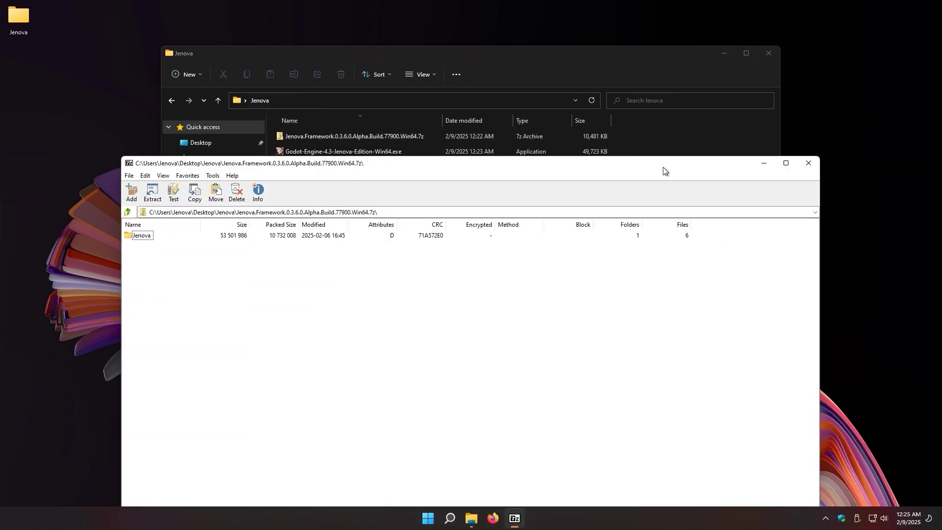
left_click(810, 163)
double_click(394, 167)
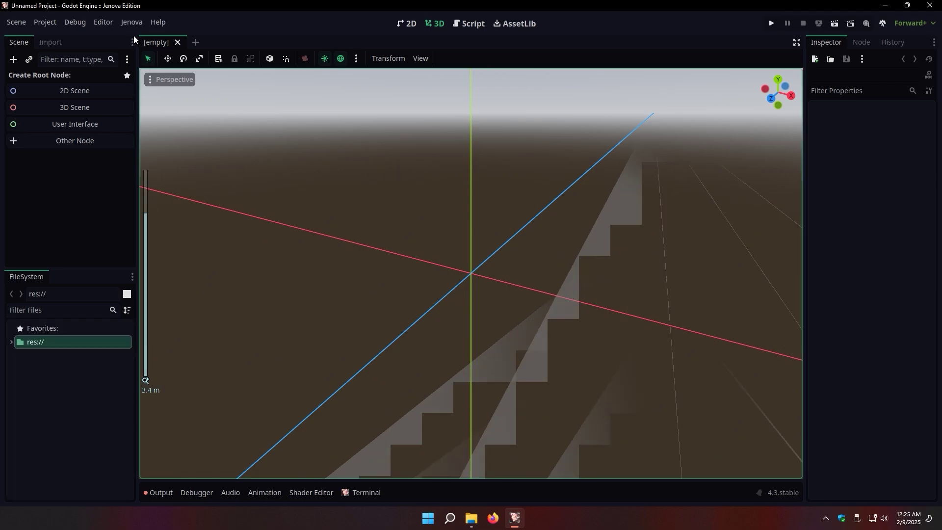
Check the Jenova menu and terminal log, then close and relaunch the Godot editor
left_click(131, 22)
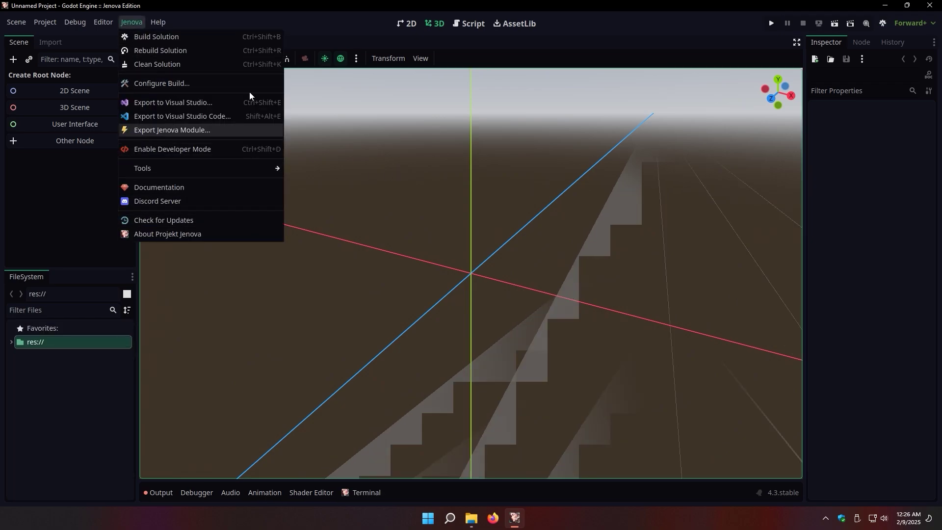
left_click(646, 110)
left_click(364, 493)
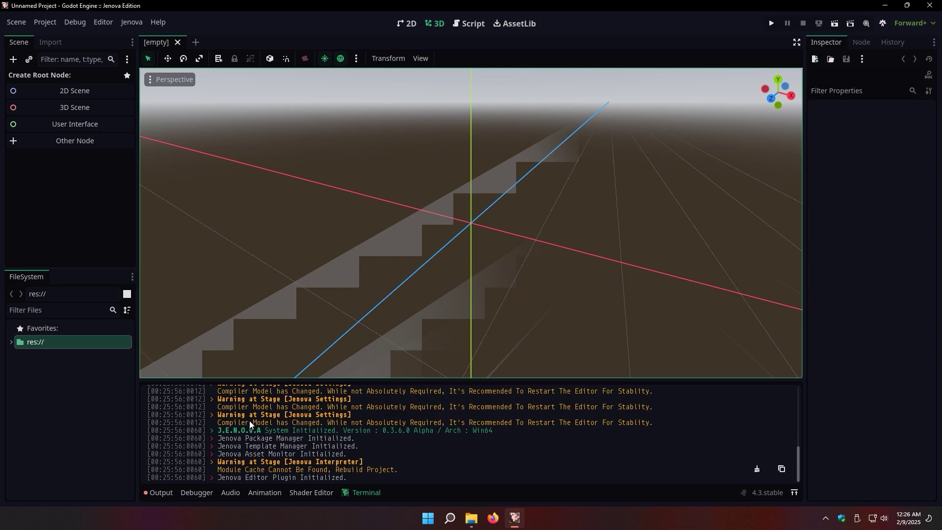
left_click(930, 6)
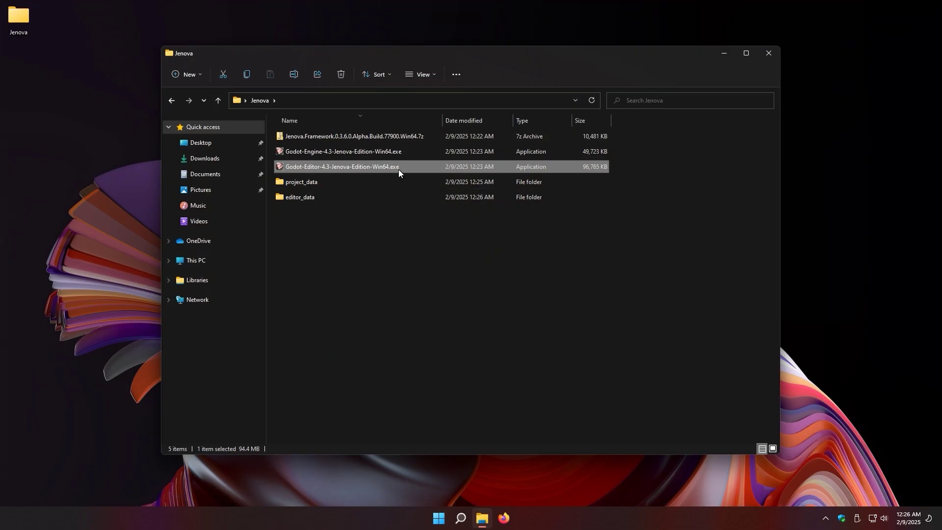
double_click(398, 166)
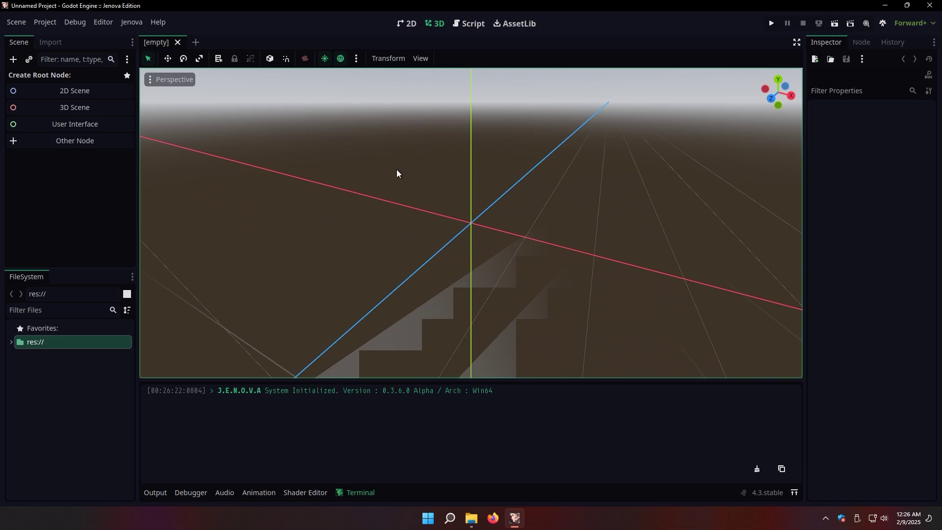
Install the Microsoft Visual C++ 14.38.33130 compiler from the Jenova Package Manager
left_click(131, 22)
mouse_move(184, 170)
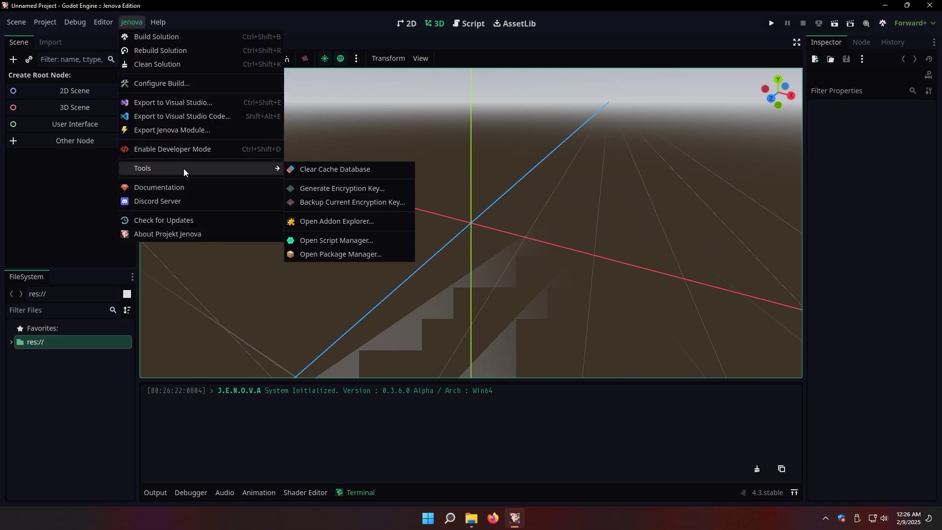
left_click(337, 254)
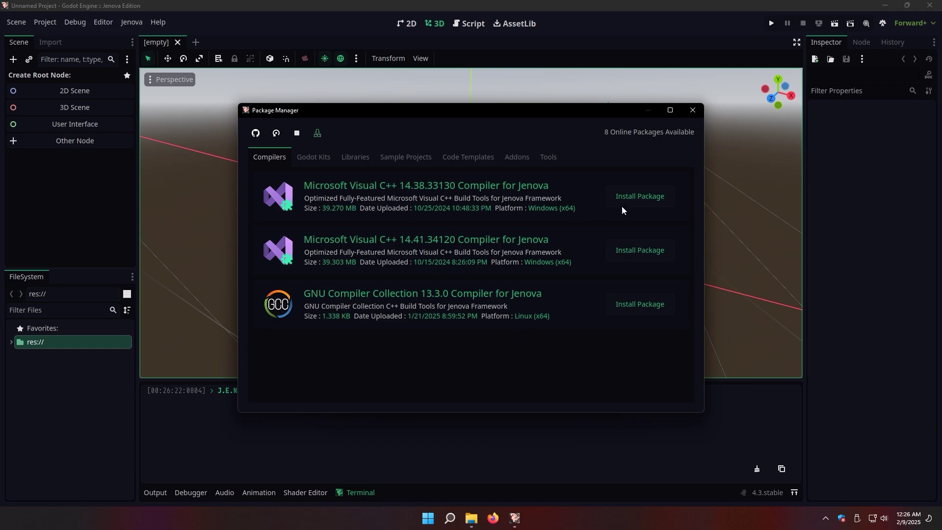
left_click(639, 202)
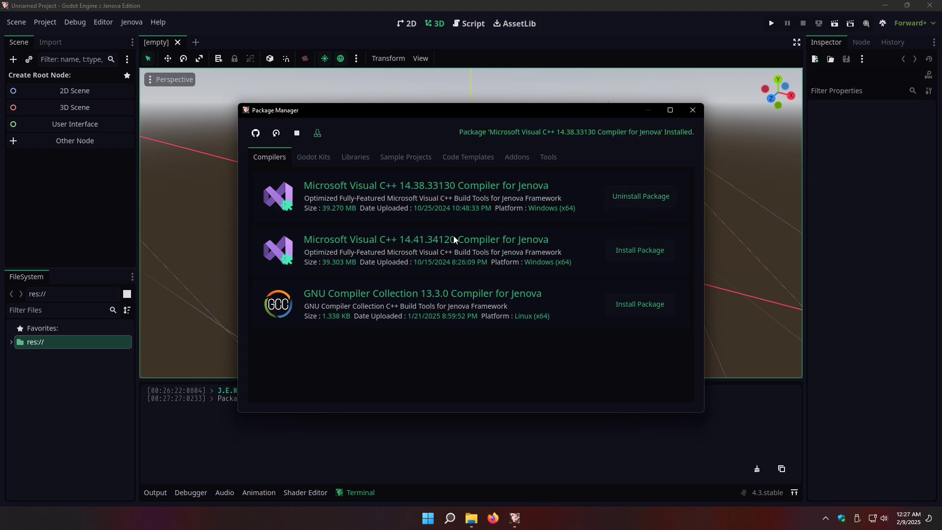
Install the Windows Godot SDK 4.3.08 kit and close the Package Manager
left_click(315, 157)
left_click(641, 253)
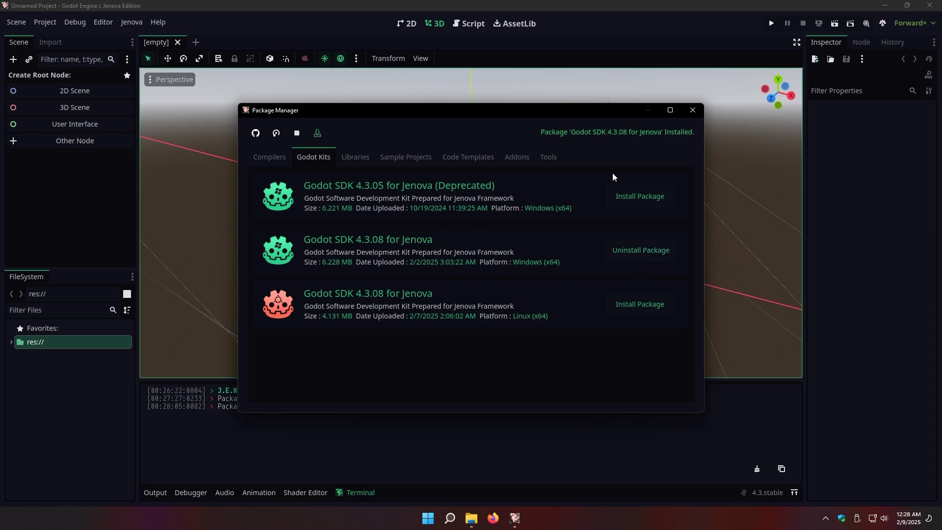
left_click(692, 110)
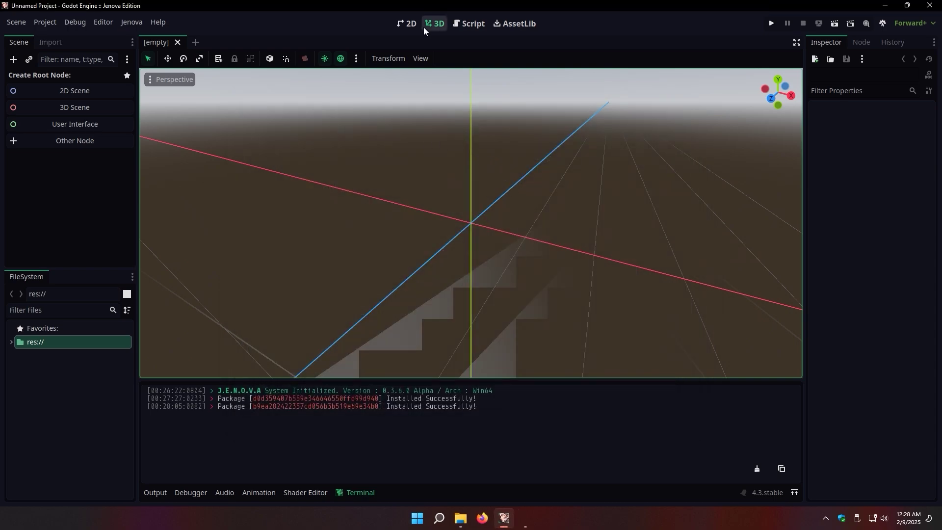
Create a plain Node as the scene root and rename it Root
left_click(407, 23)
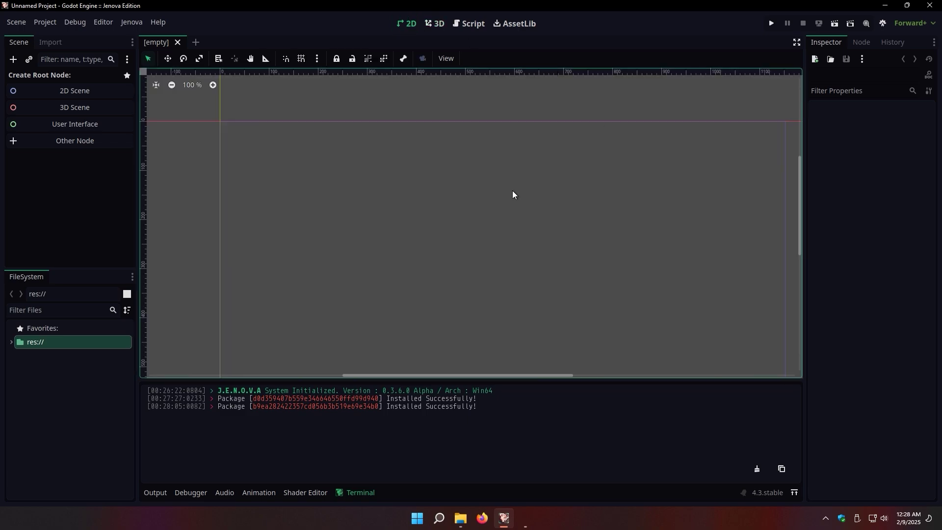
left_click(75, 141)
double_click(367, 149)
double_click(46, 79)
type("Ro")
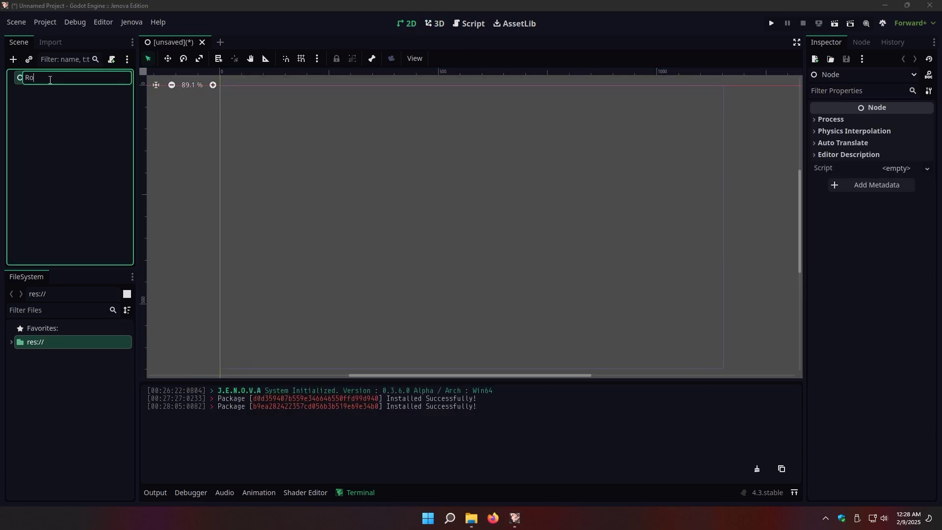
type("ot")
key("Return")
Add a Node3D child node under Root
right_click(45, 79)
left_click(54, 87)
left_click(366, 234)
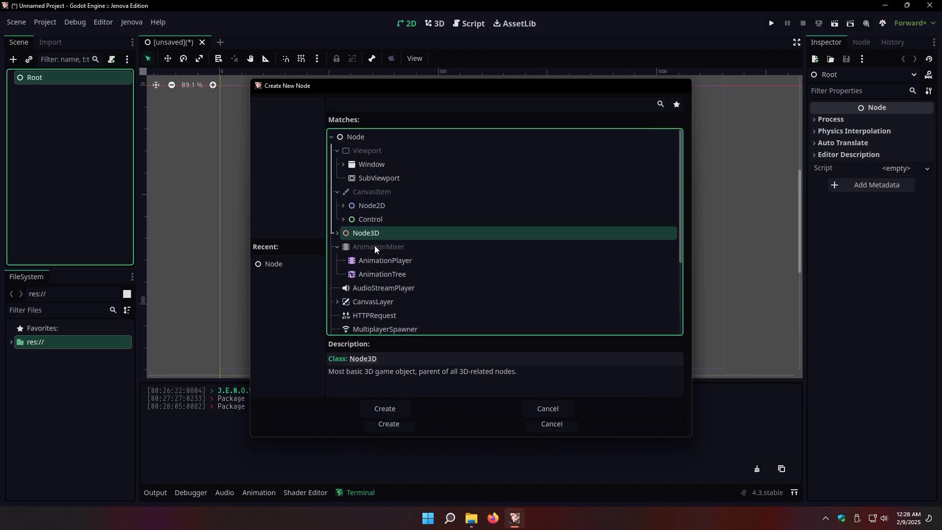
key("Escape")
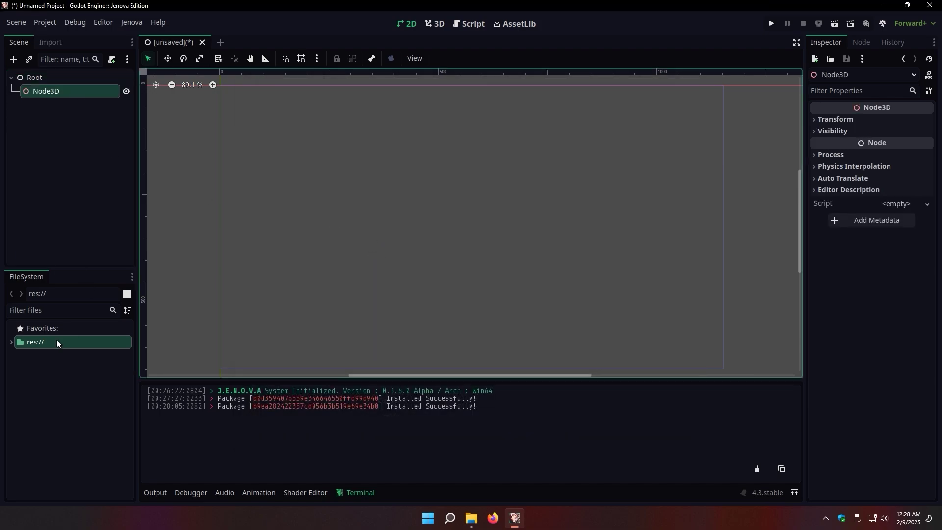
left_click(12, 342)
Create a new C++ script named NewScript.cpp in res://
right_click(32, 346)
mouse_move(147, 352)
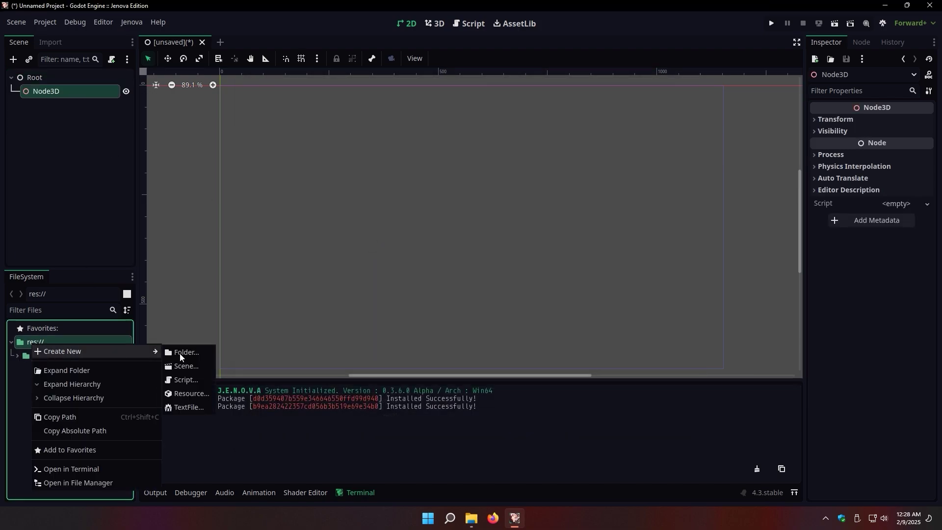
left_click(189, 381)
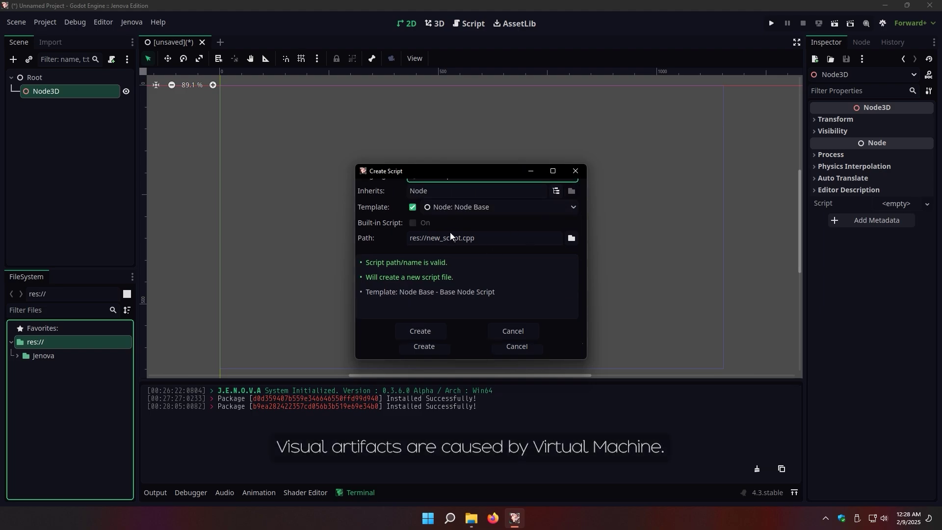
left_click(466, 238)
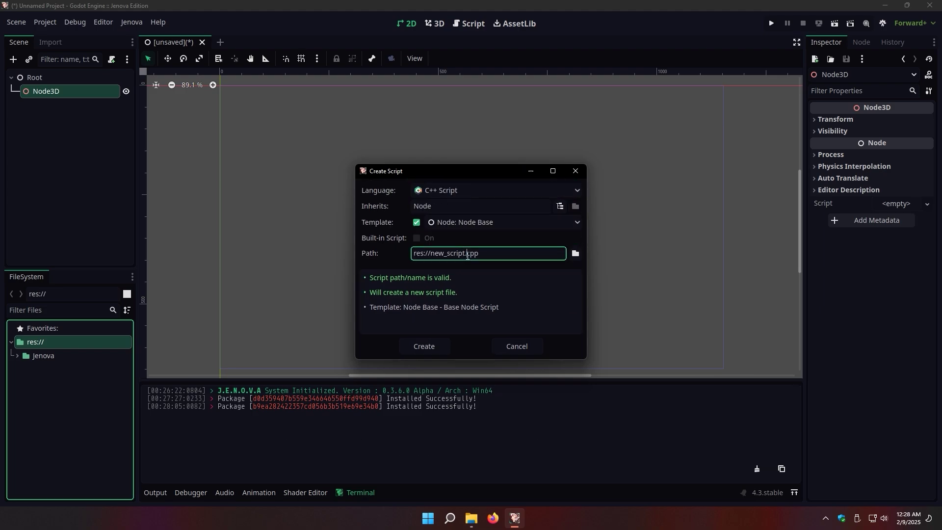
left_click_drag(440, 252, 467, 253)
type("NewScrip")
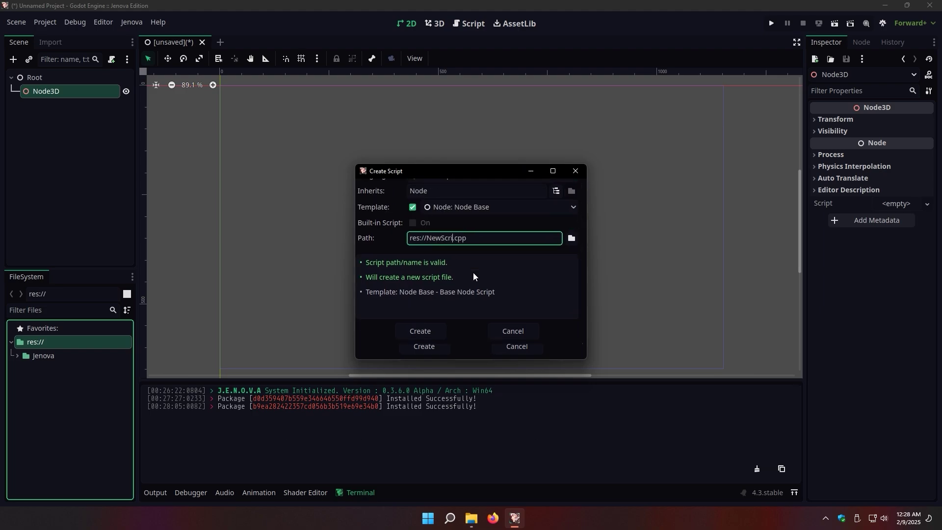
type("t")
key("Return")
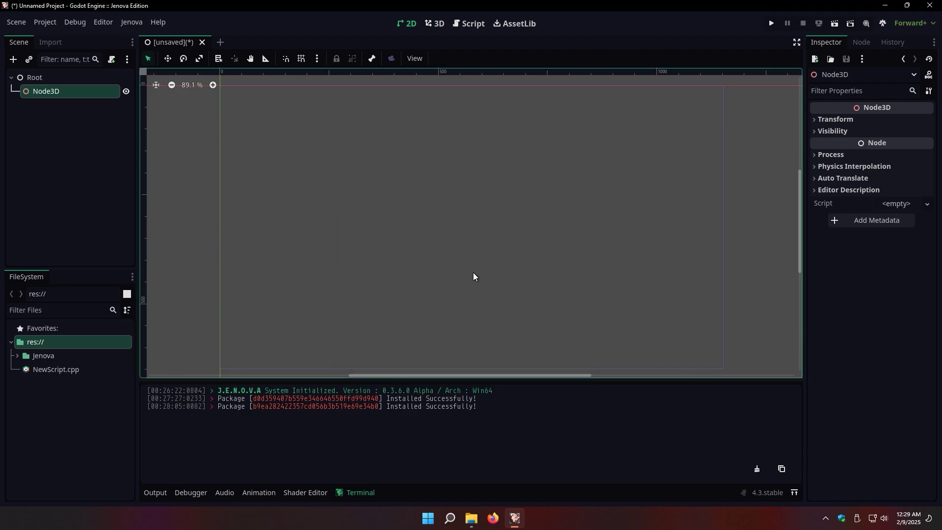
Open NewScript.cpp for editing and attach it to the Node3D node
double_click(77, 375)
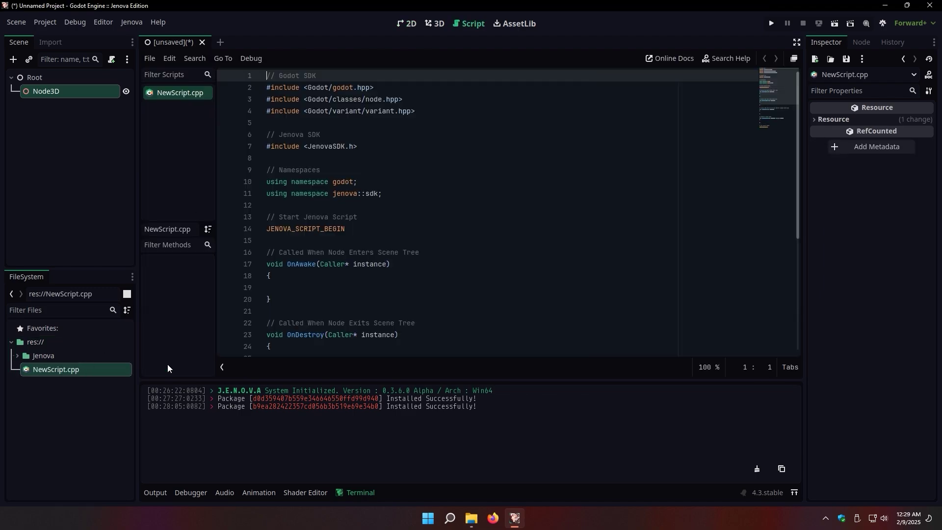
left_click_drag(794, 167, 801, 305)
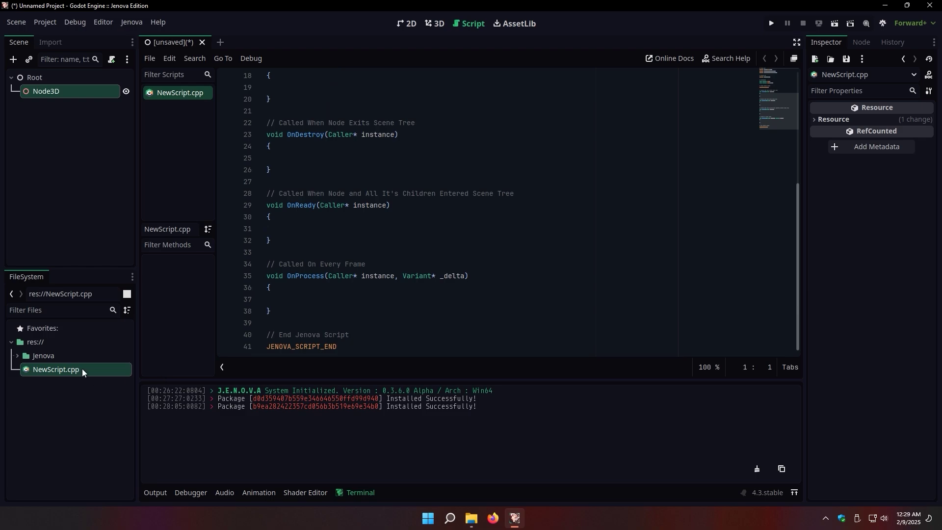
left_click_drag(80, 370, 97, 99)
Save the scene as Scene.tscn
key("ctrl+s")
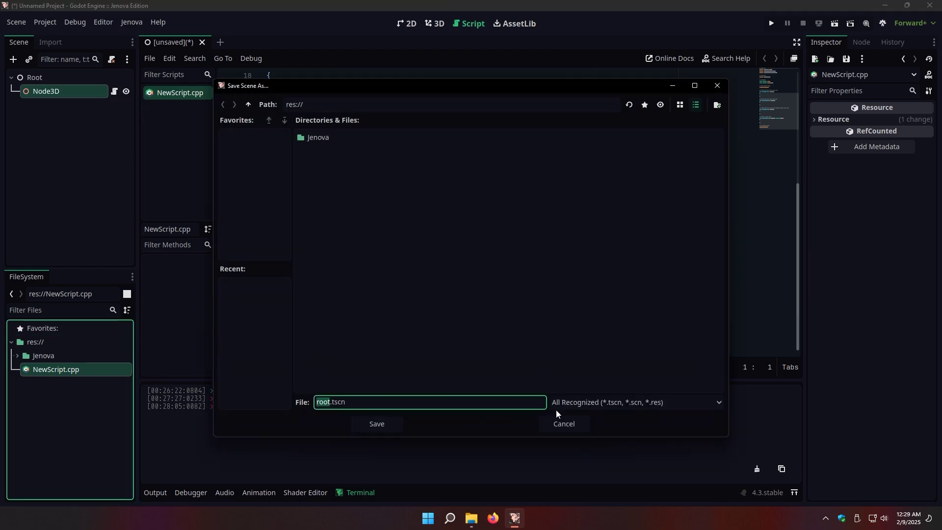
type("Scene")
key("Return")
right_click(69, 387)
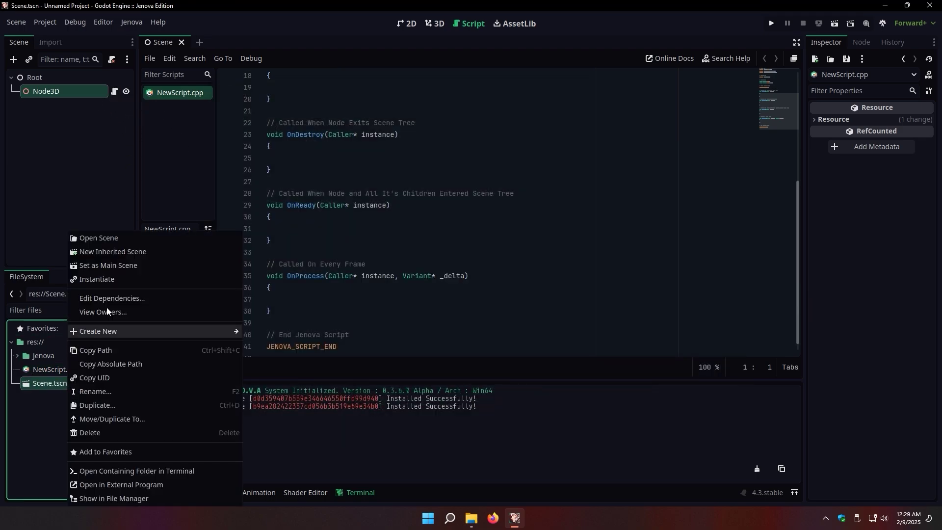
left_click(376, 276)
In OnProcess, get the node with GetSelf<Node> and output 'Process from Node [%s]' with its name, then save
left_click(394, 304)
type("auto s")
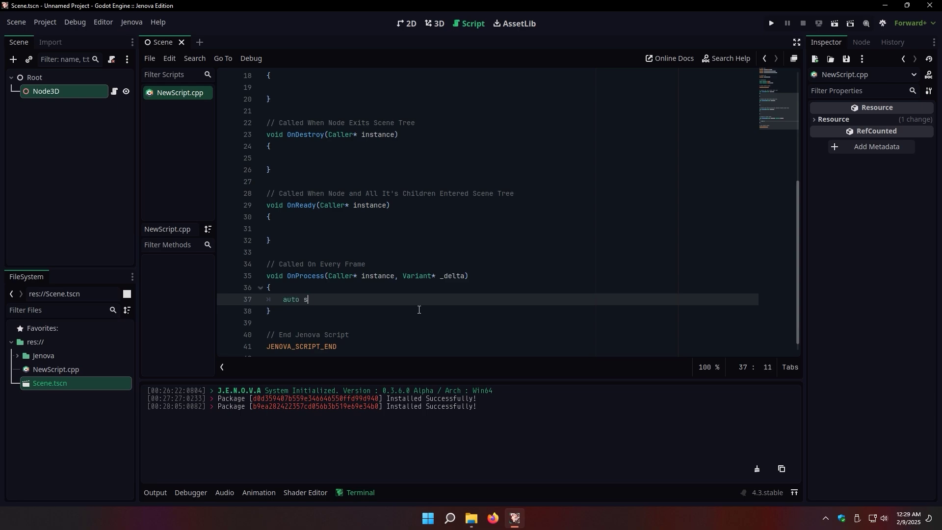
type("elf = GetSelf<Node>(instance);")
key("End")
key("Return")
type("Ou")
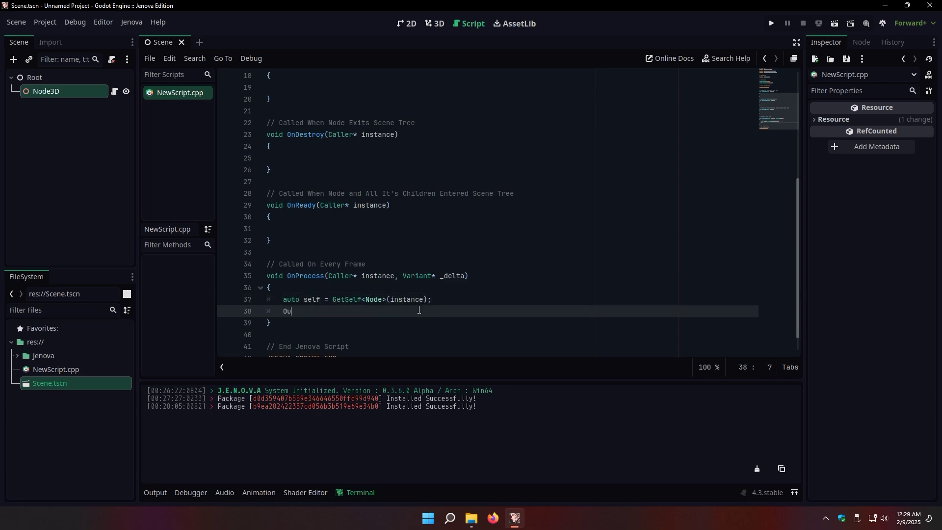
type("tput()Process from Node [%s]\", GetCStr(")
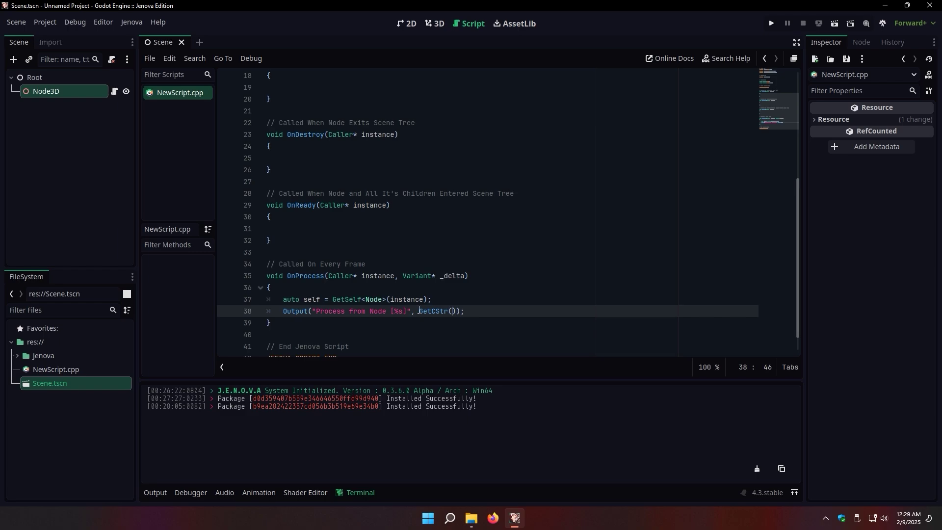
type("self->get_name()")
left_click(580, 327)
key("ctrl+s")
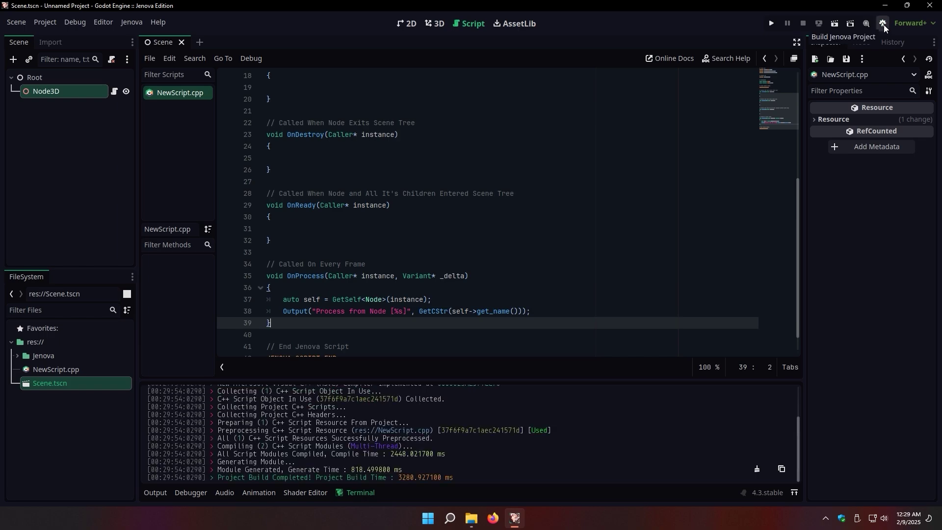
Run the project, stop it, check the Debugger errors, and return to the Output log
left_click(773, 24)
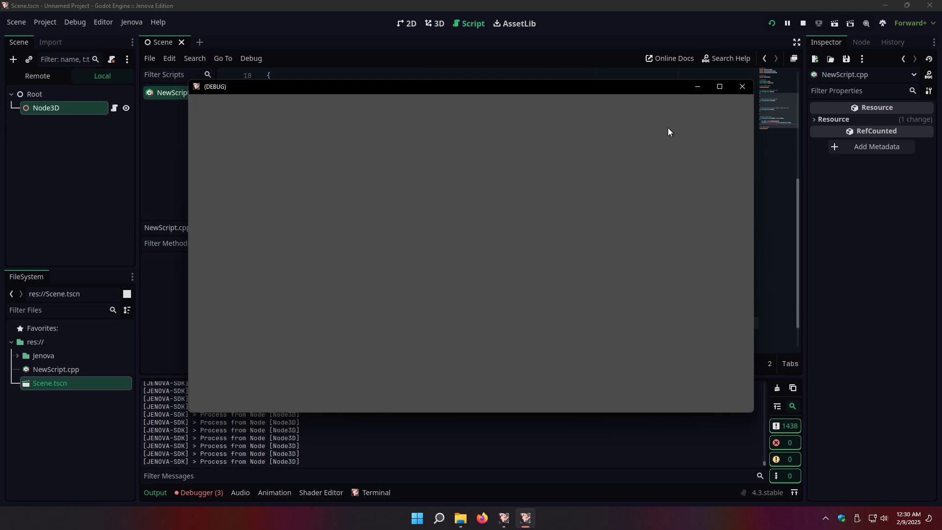
left_click(742, 86)
left_click(201, 493)
left_click(230, 371)
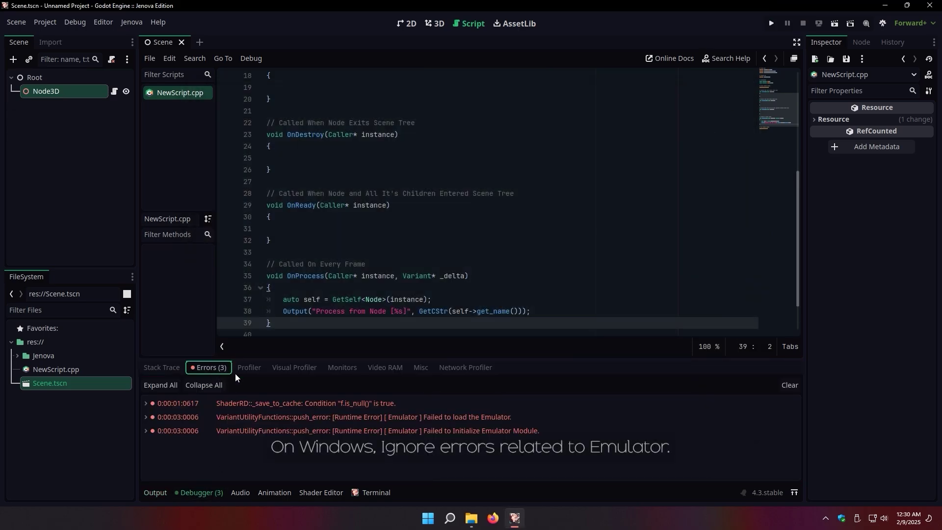
left_click(158, 493)
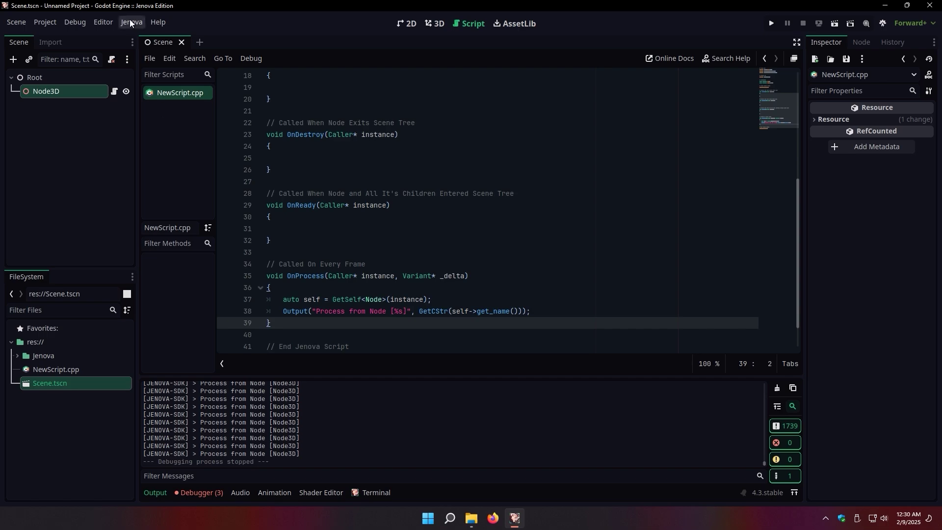
In Editor Settings' Jenova section, choose Build Project On Script Change for External Changes Trigger Mode
left_click(111, 23)
left_click(119, 37)
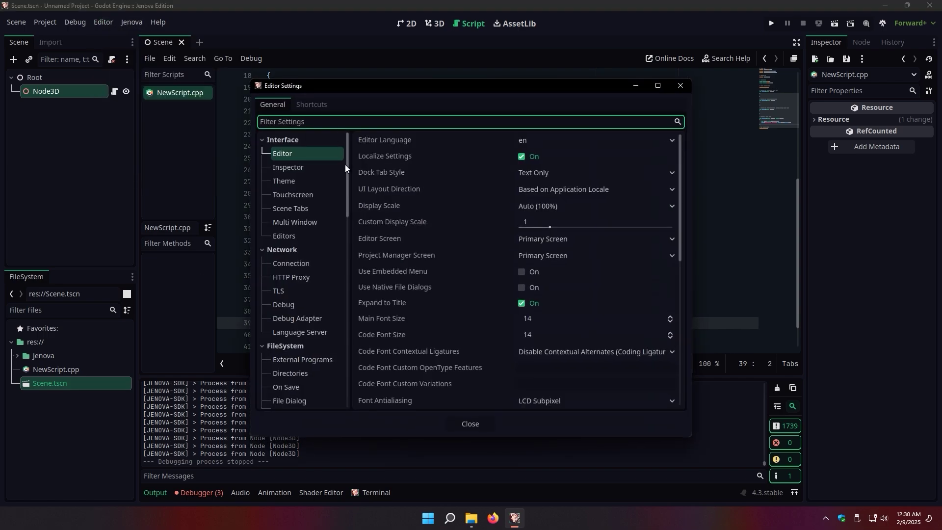
scroll(300, 295, "down", 5)
left_click(290, 369)
scroll(624, 231, "down", 3)
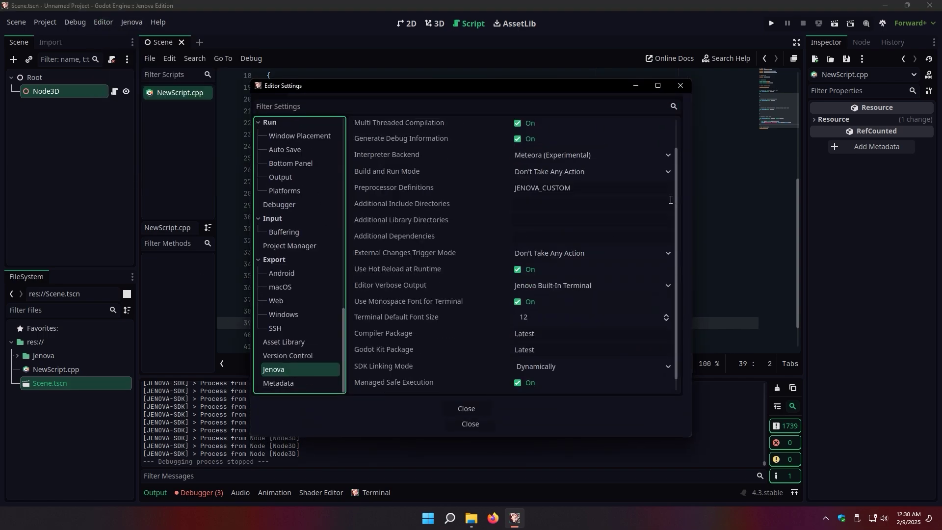
left_click(620, 223)
left_click(616, 254)
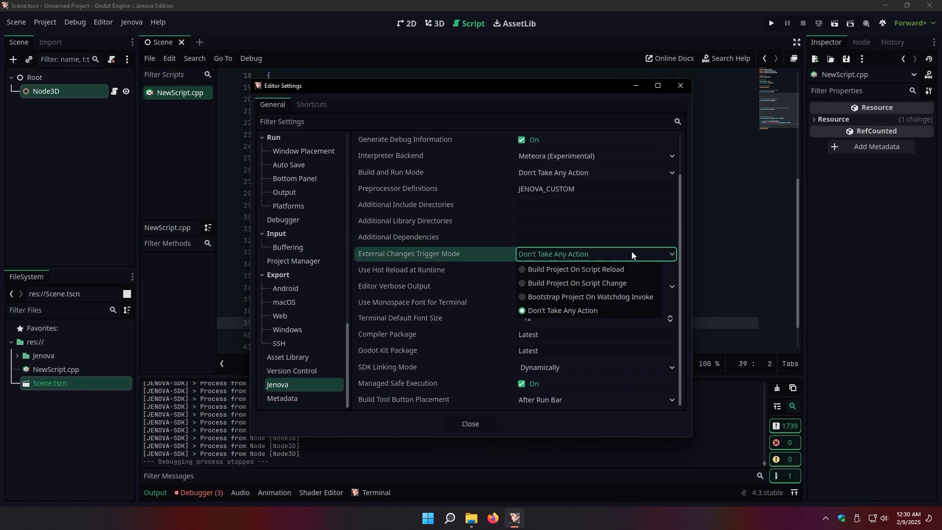
left_click(602, 283)
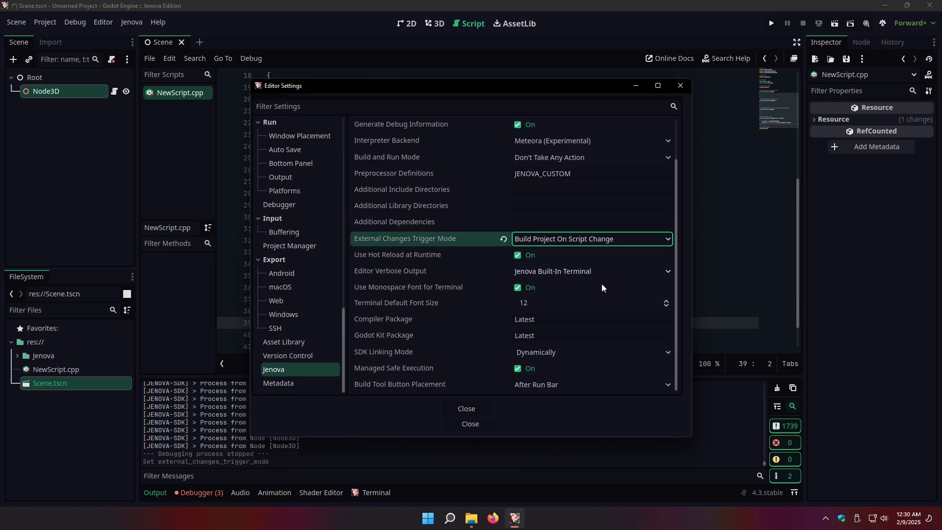
left_click(480, 423)
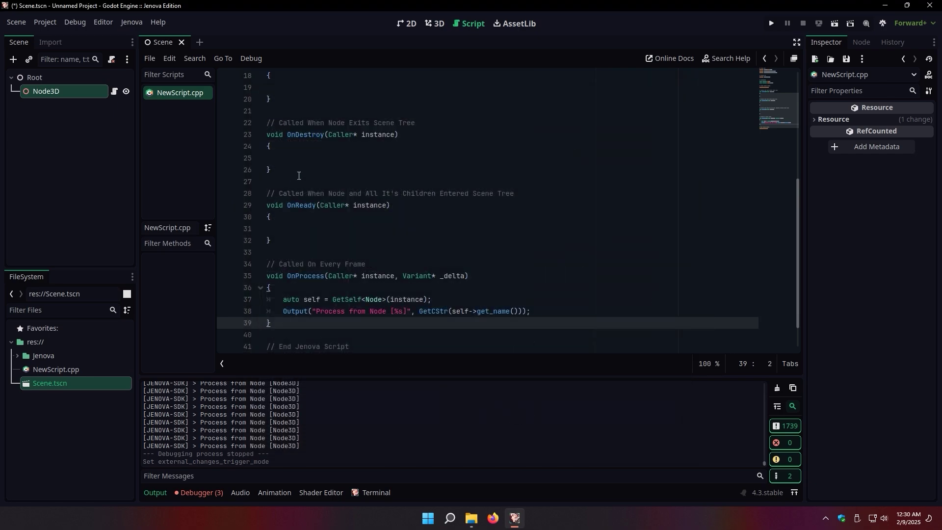
Run the scene, change line 38's printed message to 'Hot-Reload Test' live, then stop the game
left_click(777, 23)
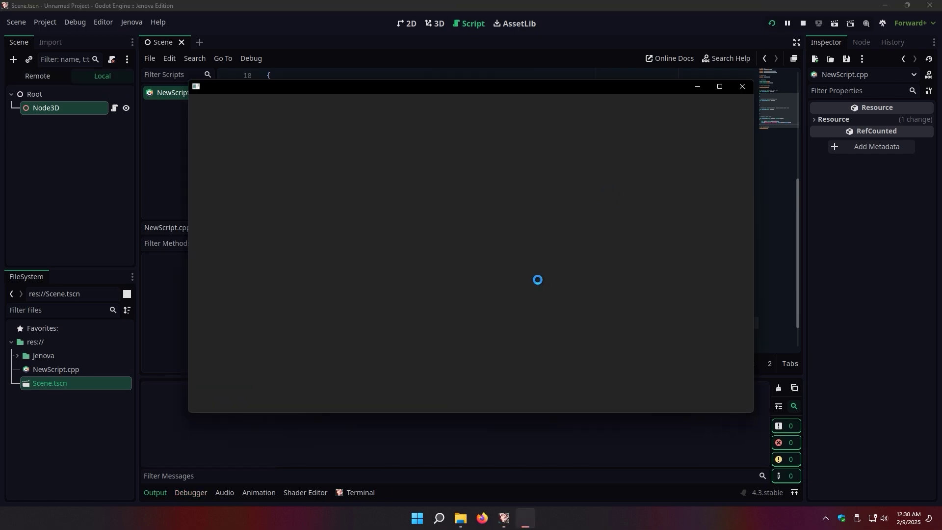
key("alt+Tab")
scroll(383, 275, "down", 1)
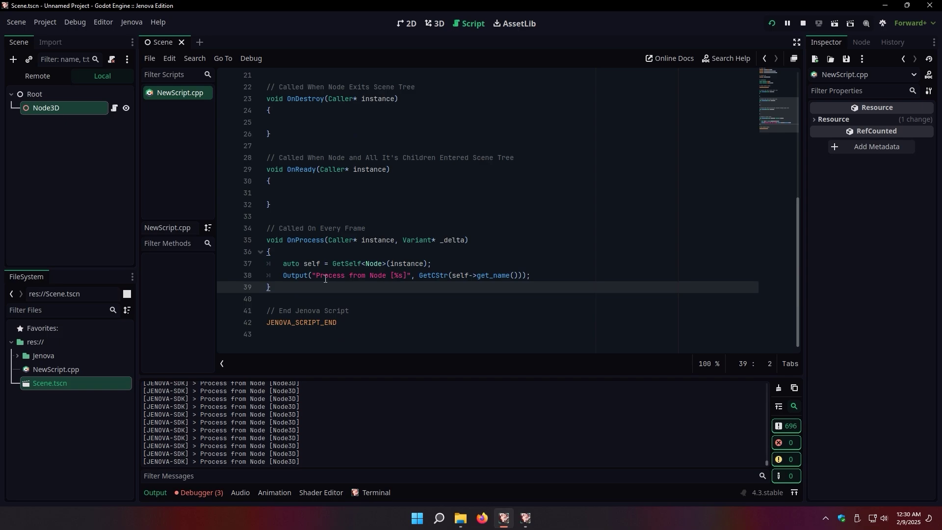
left_click_drag(316, 276, 389, 278)
type("Hot-Reload Test")
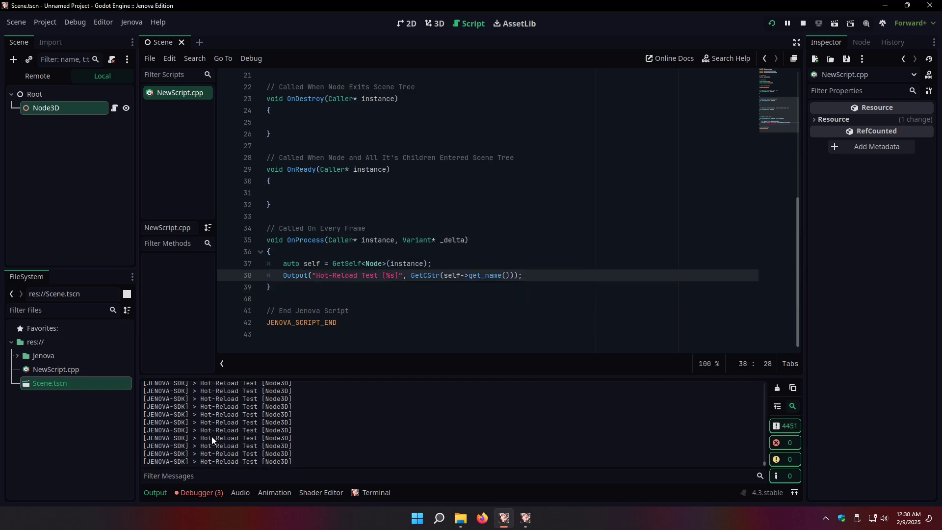
left_click(802, 24)
left_click(132, 22)
Show the About Projekt Jenova information from the Jenova menu
left_click(177, 233)
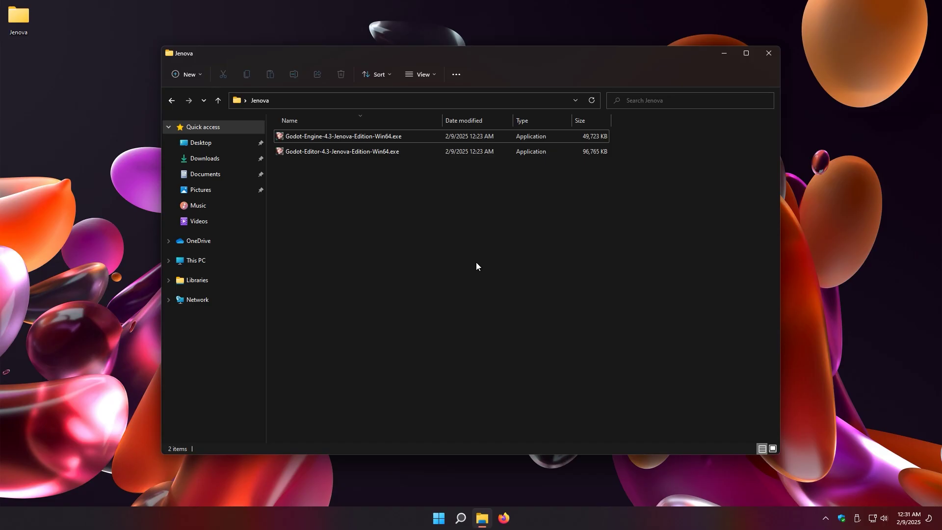
Switch to Firefox on the Jenova-Framework/J.E.N.O.V.A GitHub repository page
left_click(502, 522)
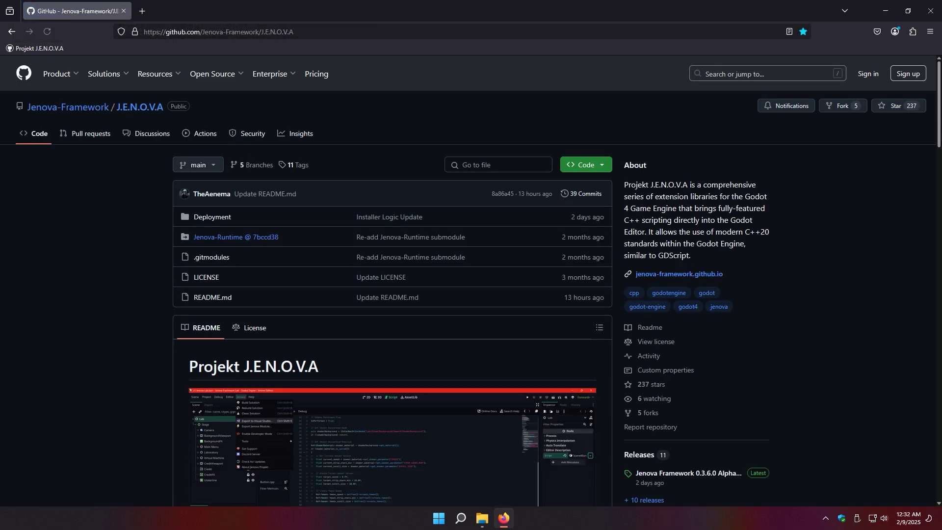
Download Jenova.Installer.Win64.exe via the documentation's Getting Started Automatic installation link
scroll(540, 297, "down", 6)
left_click(285, 301)
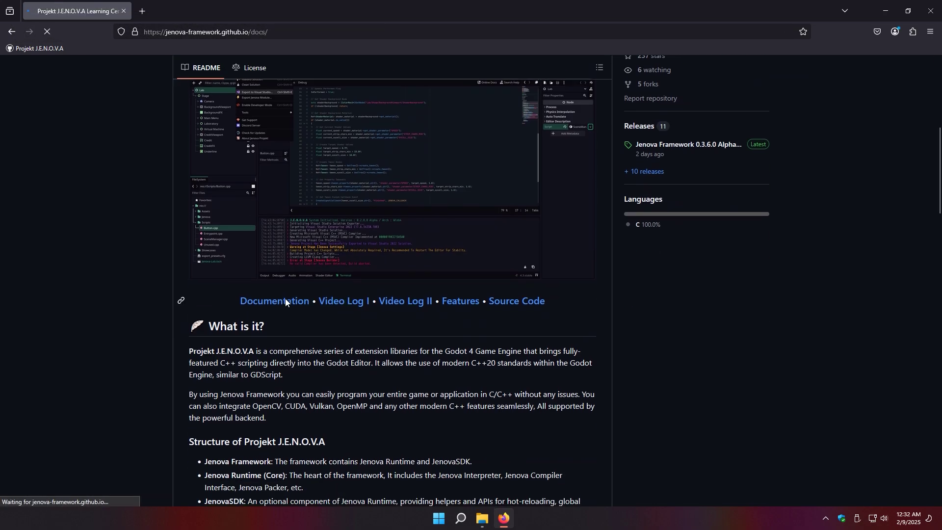
left_click(468, 195)
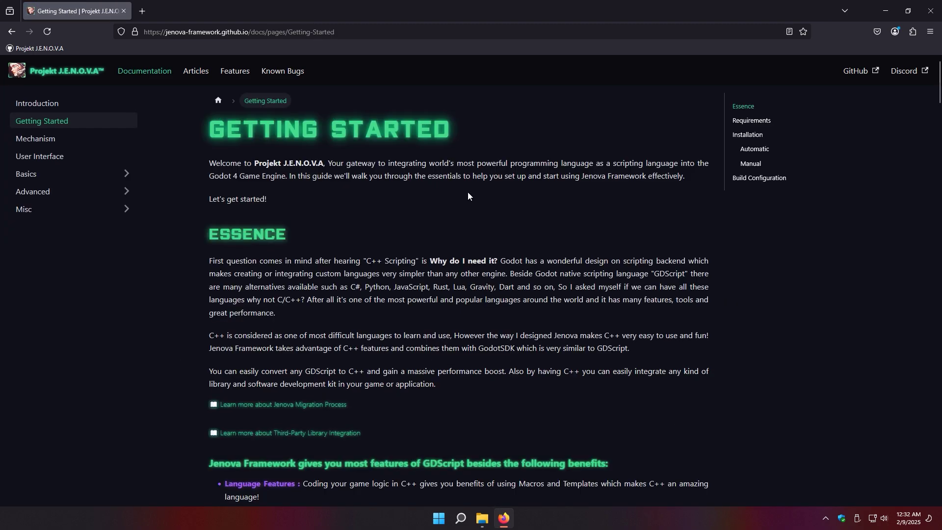
scroll(821, 145, "down", 1)
left_click(760, 151)
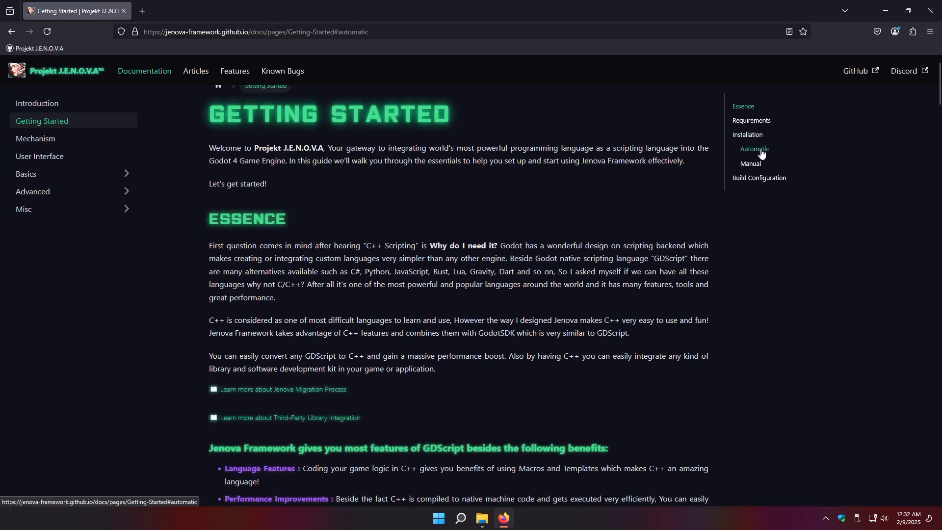
left_click(355, 120)
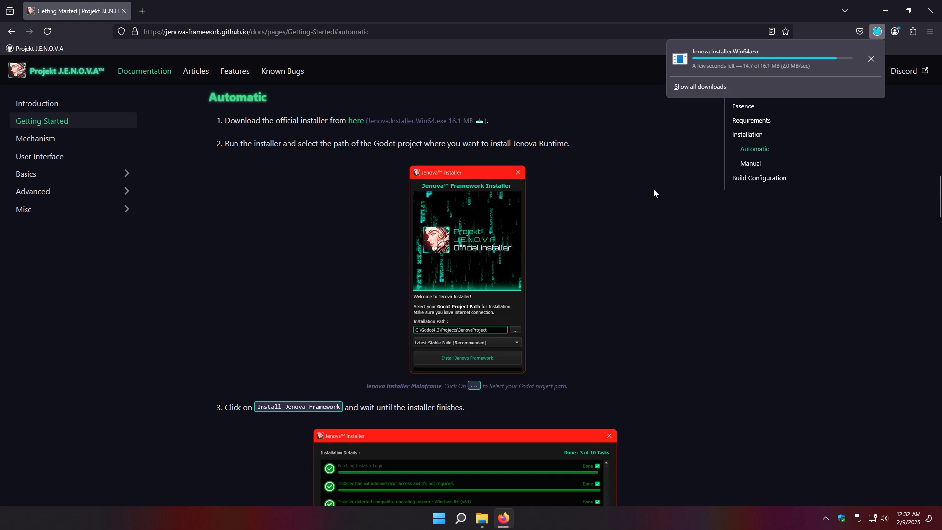
Unblock the downloaded Jenova.Installer.Win64.exe in its file Properties
left_click(871, 59)
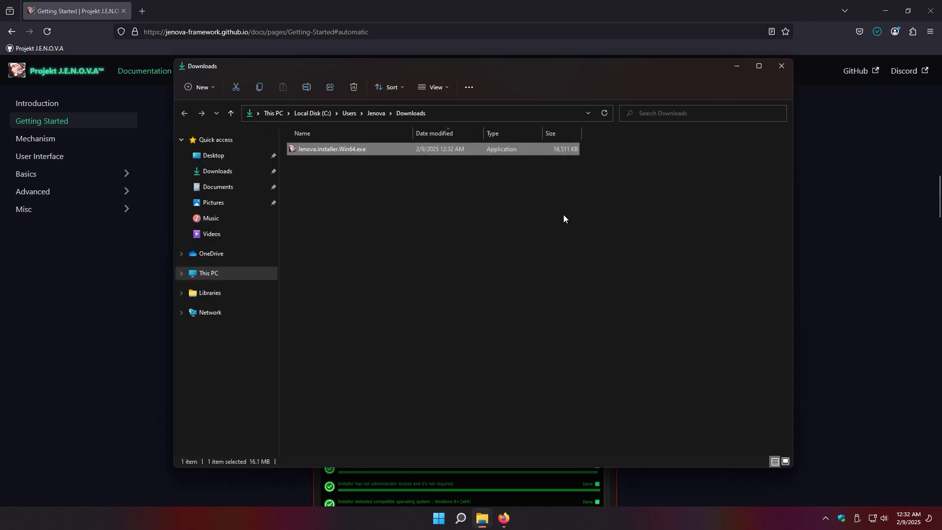
left_click(781, 66)
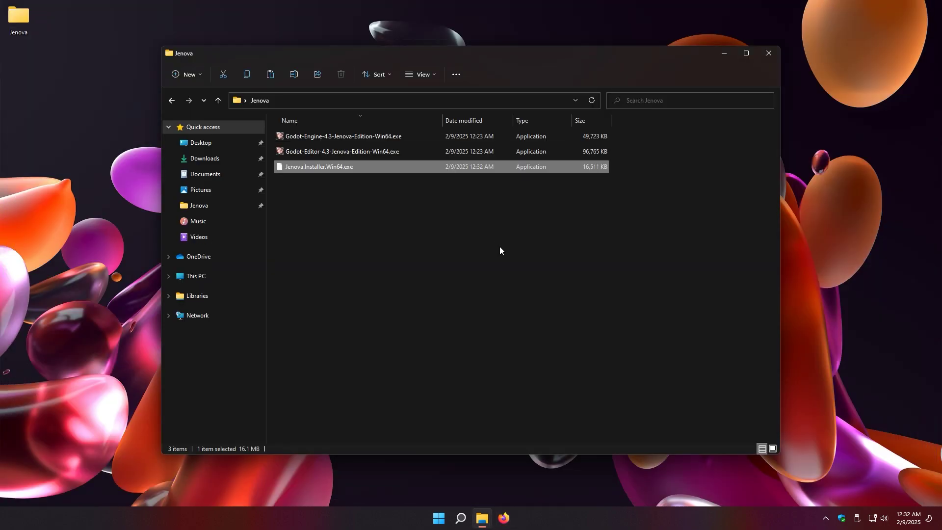
right_click(346, 169)
left_click(376, 278)
left_click(483, 380)
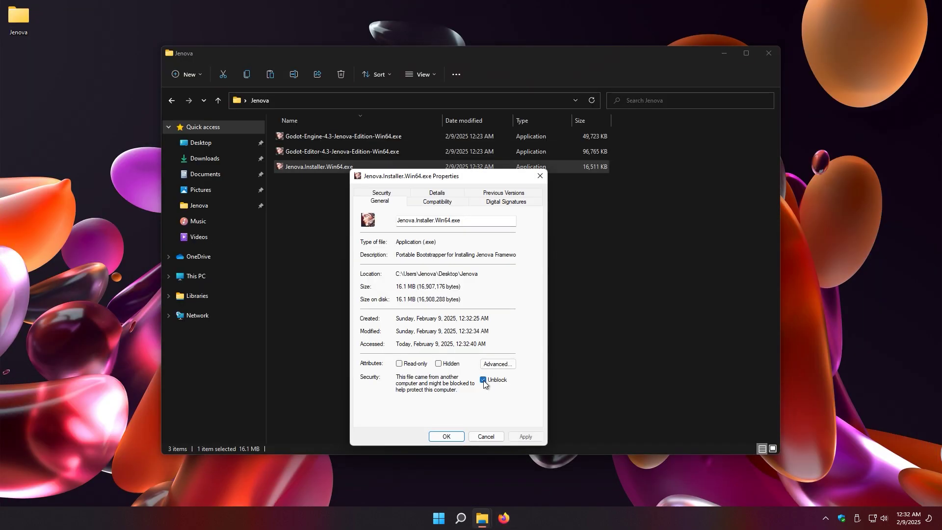
left_click(447, 437)
Launch the standalone Godot-Editor once, then close it after it loads
left_click(375, 152)
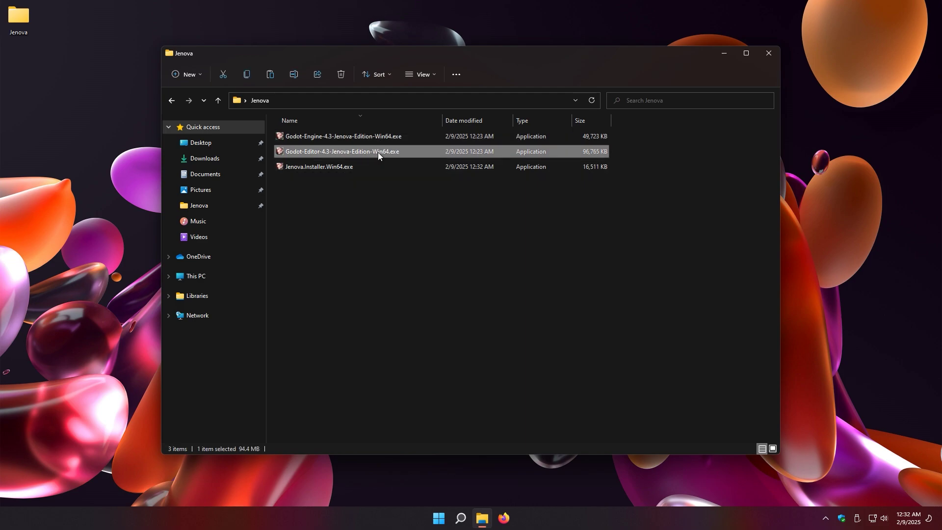
double_click(380, 152)
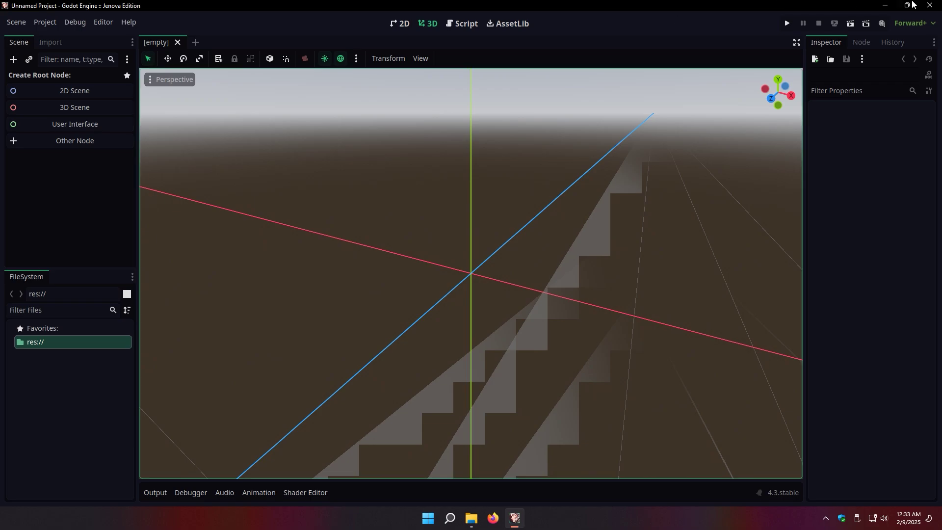
left_click(931, 6)
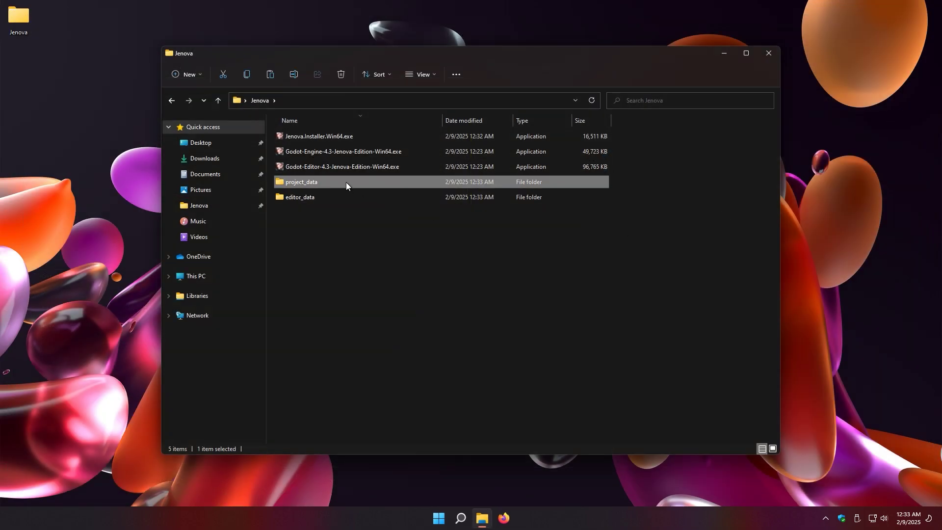
Copy the project_data folder path to the clipboard
double_click(346, 182)
left_click(364, 101)
right_click(363, 102)
left_click(319, 142)
Run the Jenova installer with the project_data path and install the Jenova Framework
left_click(171, 100)
left_click(317, 140)
double_click(316, 140)
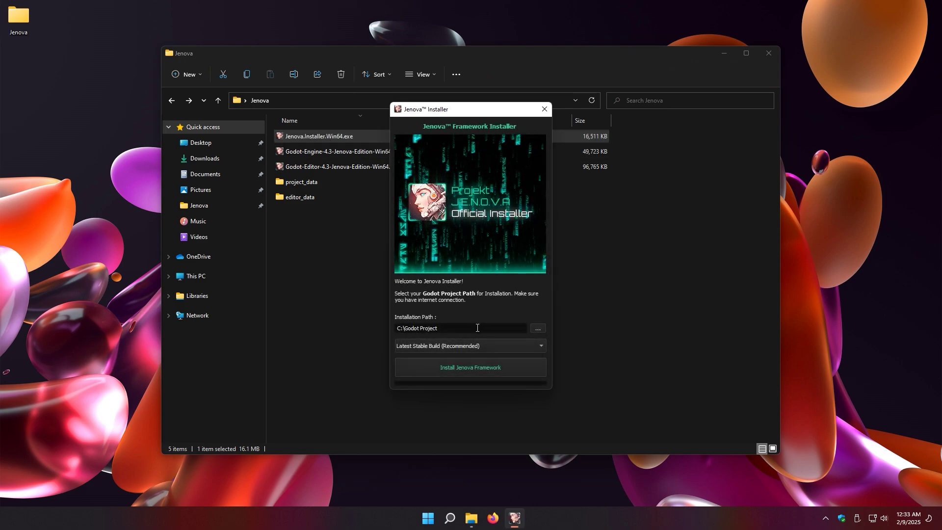
key("ctrl+v")
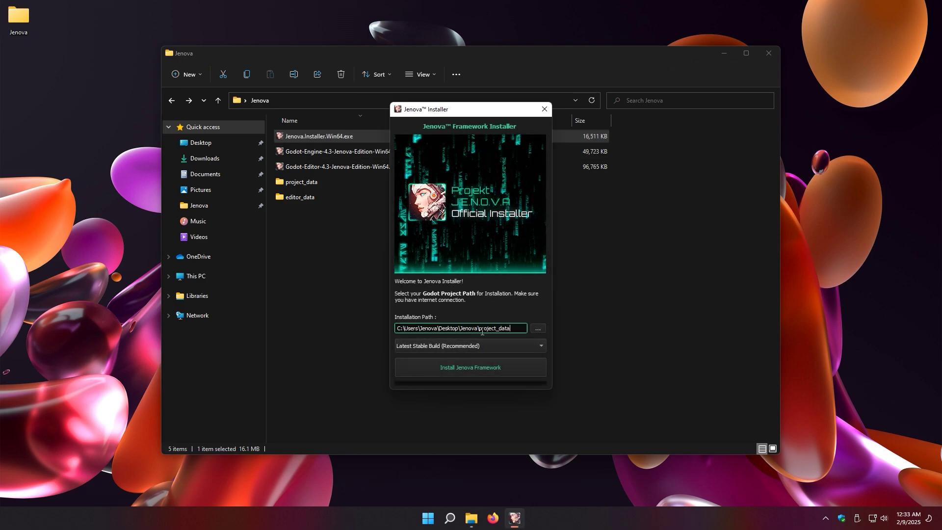
left_click(482, 367)
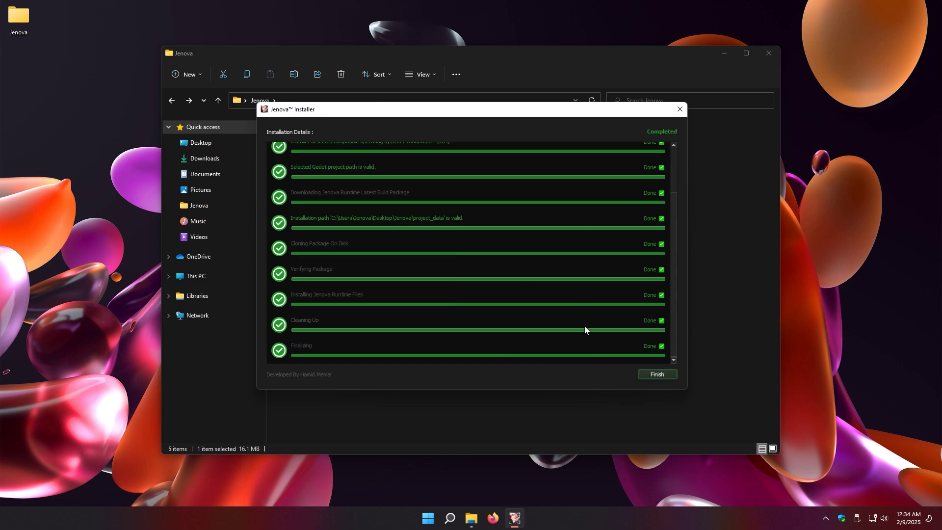
left_click(658, 374)
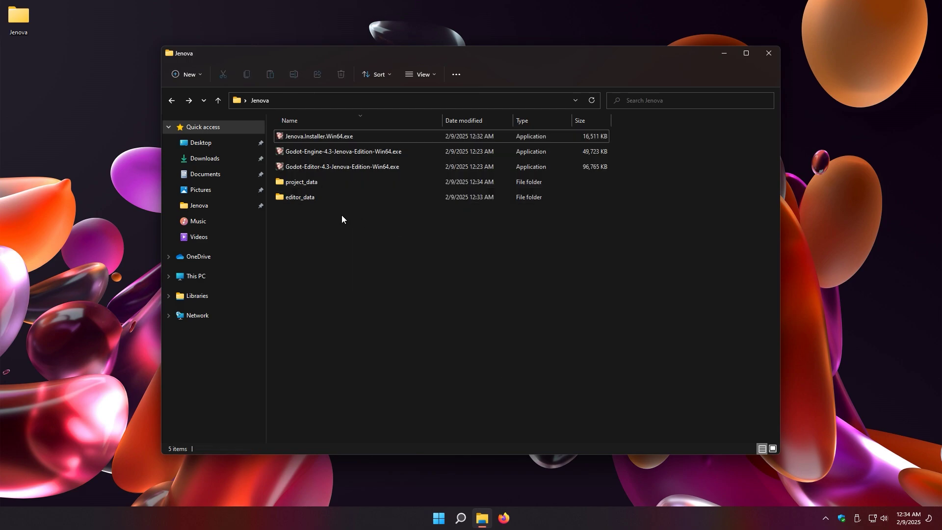
Permanently delete the installer and relaunch the standalone Godot-Editor
key("shift+Delete")
key("Return")
left_click(372, 151)
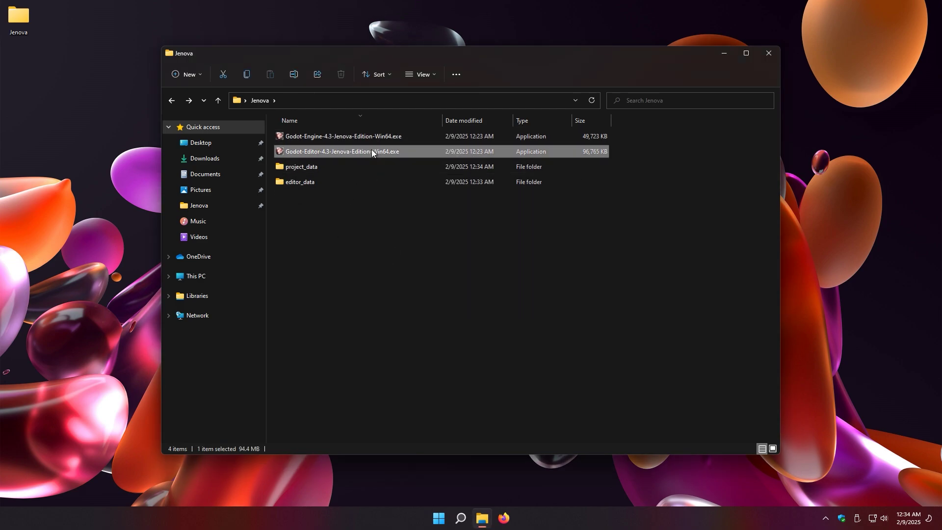
double_click(381, 152)
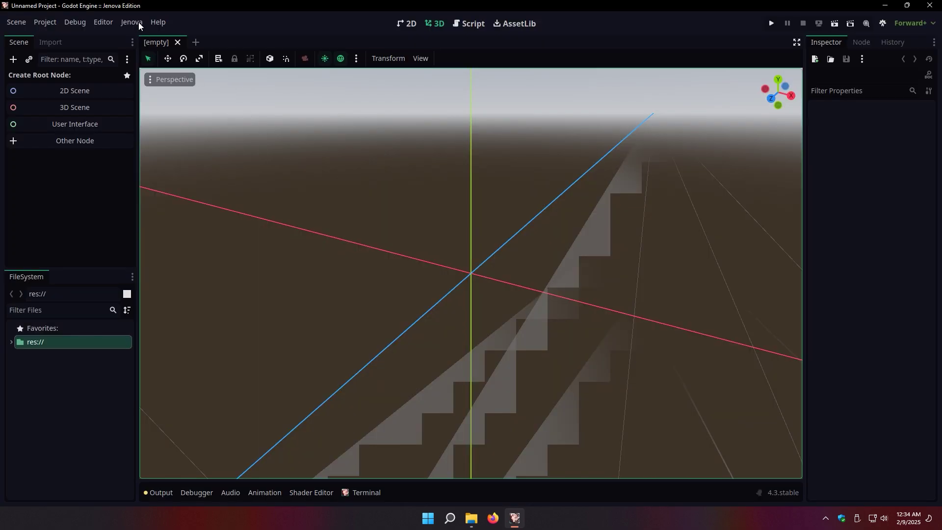
Show the About Projekt Jenova dialog, version 0.3.6.0 Alpha Build 77900
left_click(139, 24)
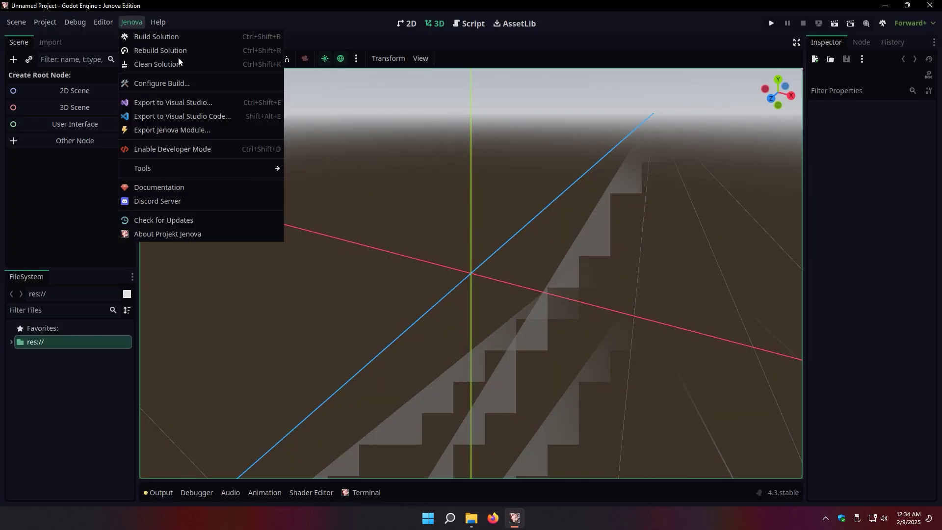
left_click(309, 113)
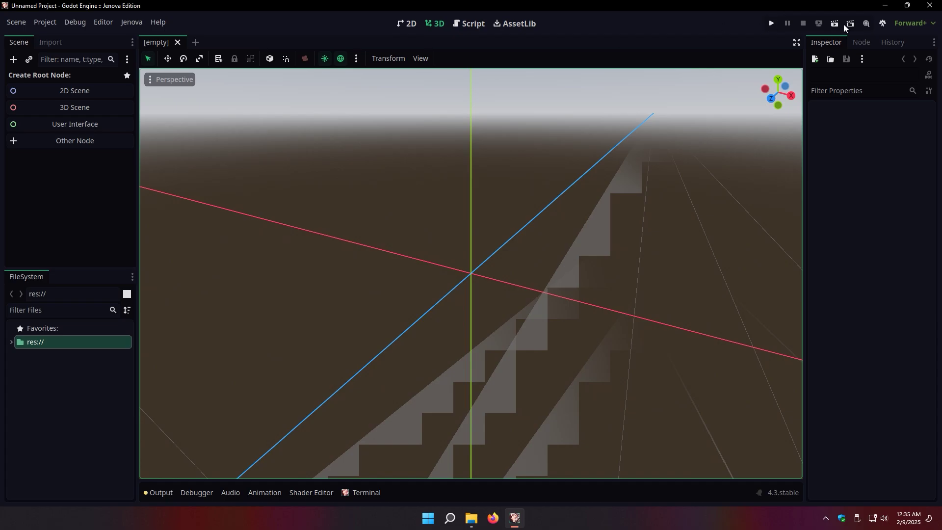
left_click(131, 22)
left_click(199, 234)
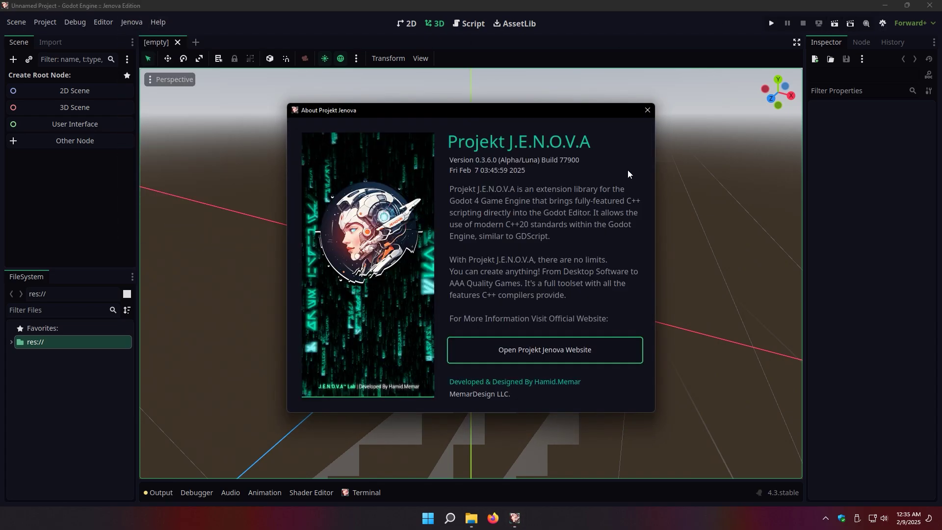